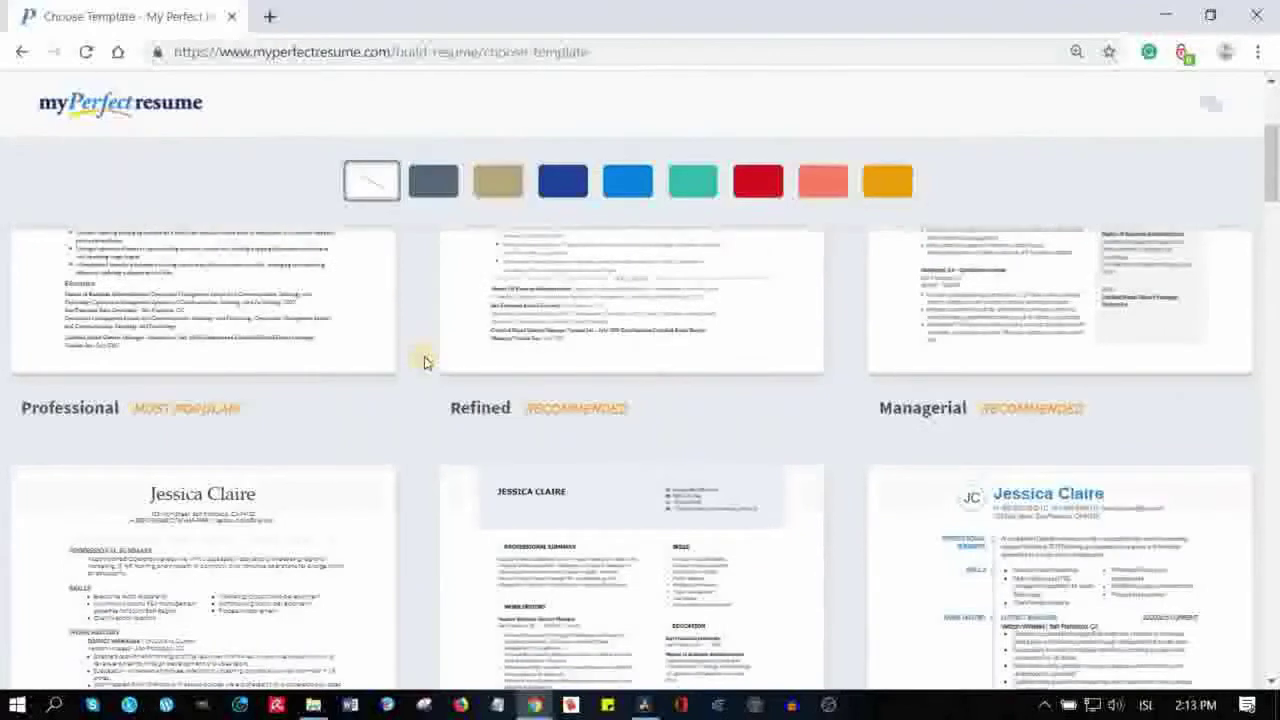
Browse the resume template gallery to compare the available designs.
scroll(423, 360, up, 2)
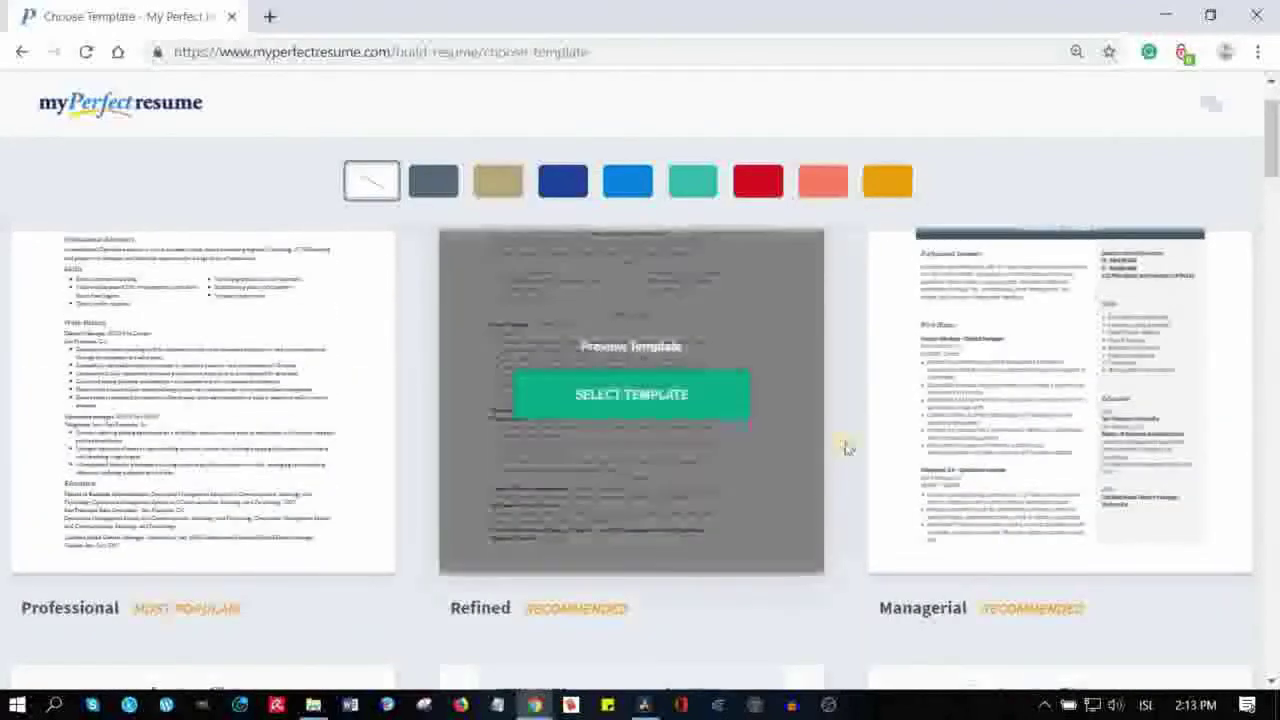
scroll(843, 442, down, 2)
scroll(843, 442, down, 5)
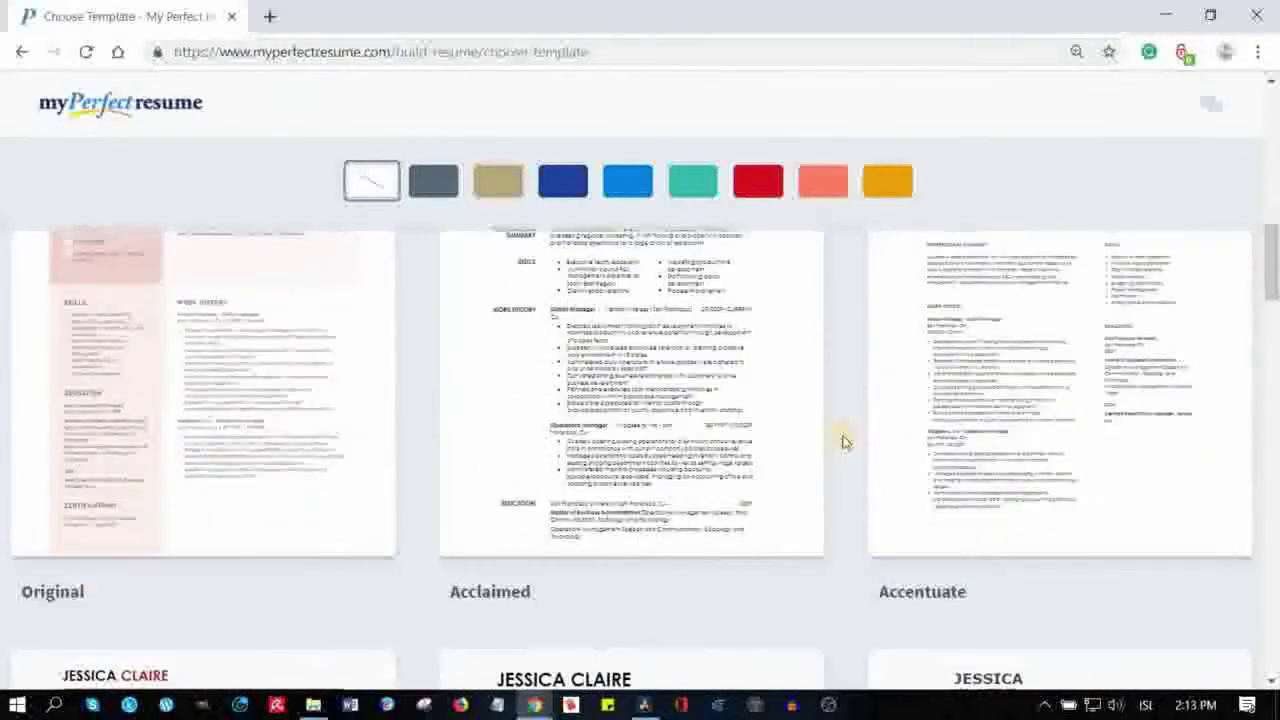
scroll(843, 442, down, 5)
scroll(843, 442, down, 10)
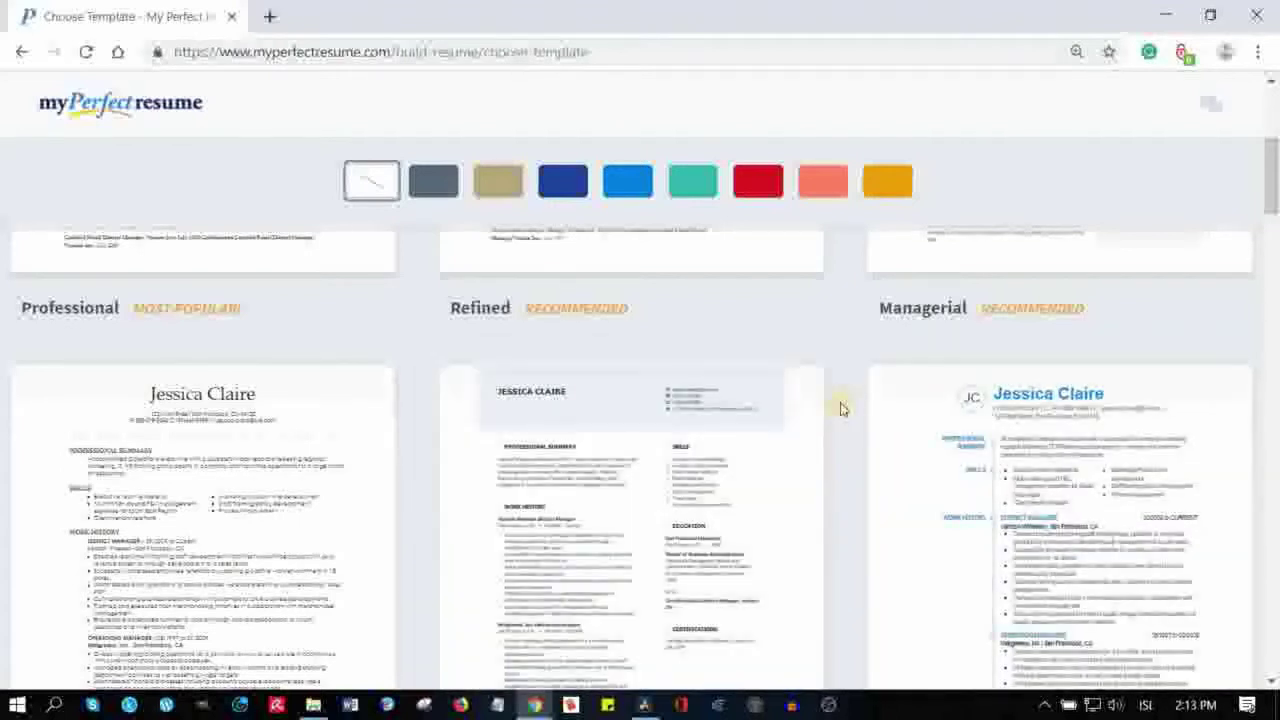
mouse_move(1029, 400)
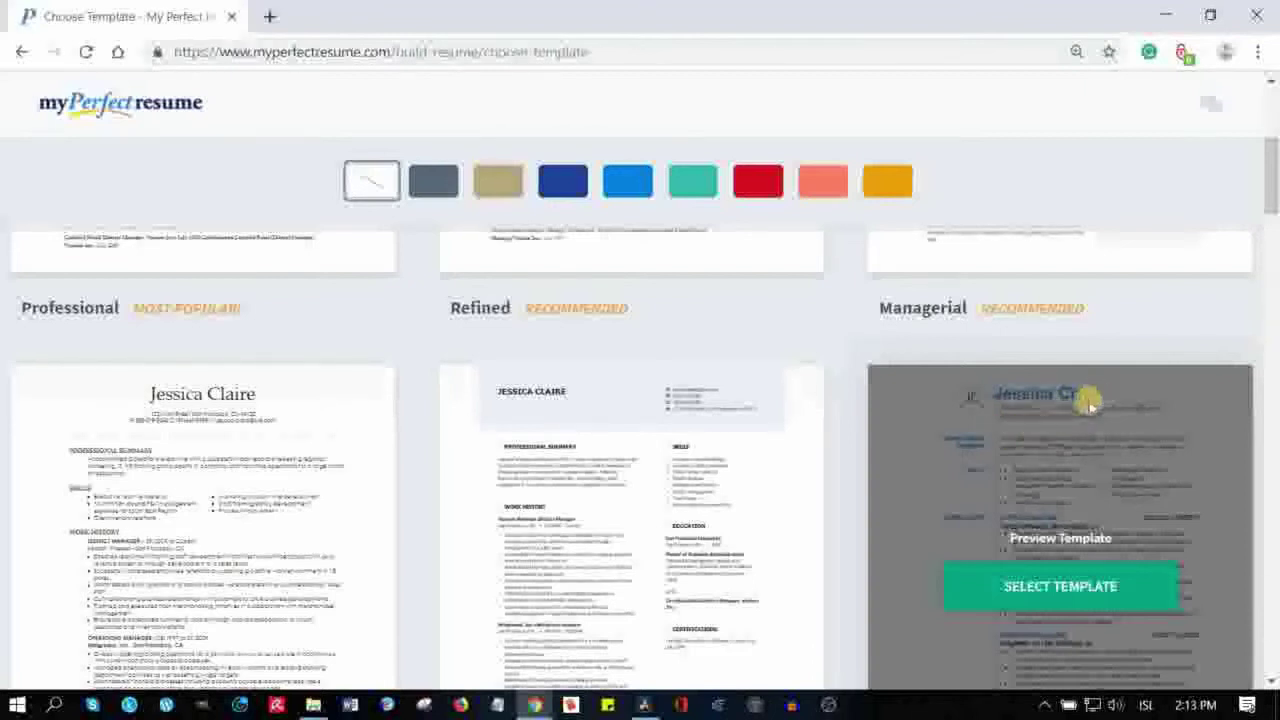
mouse_move(393, 405)
Select the Professional template and choose to create a new resume.
scroll(393, 405, up, 5)
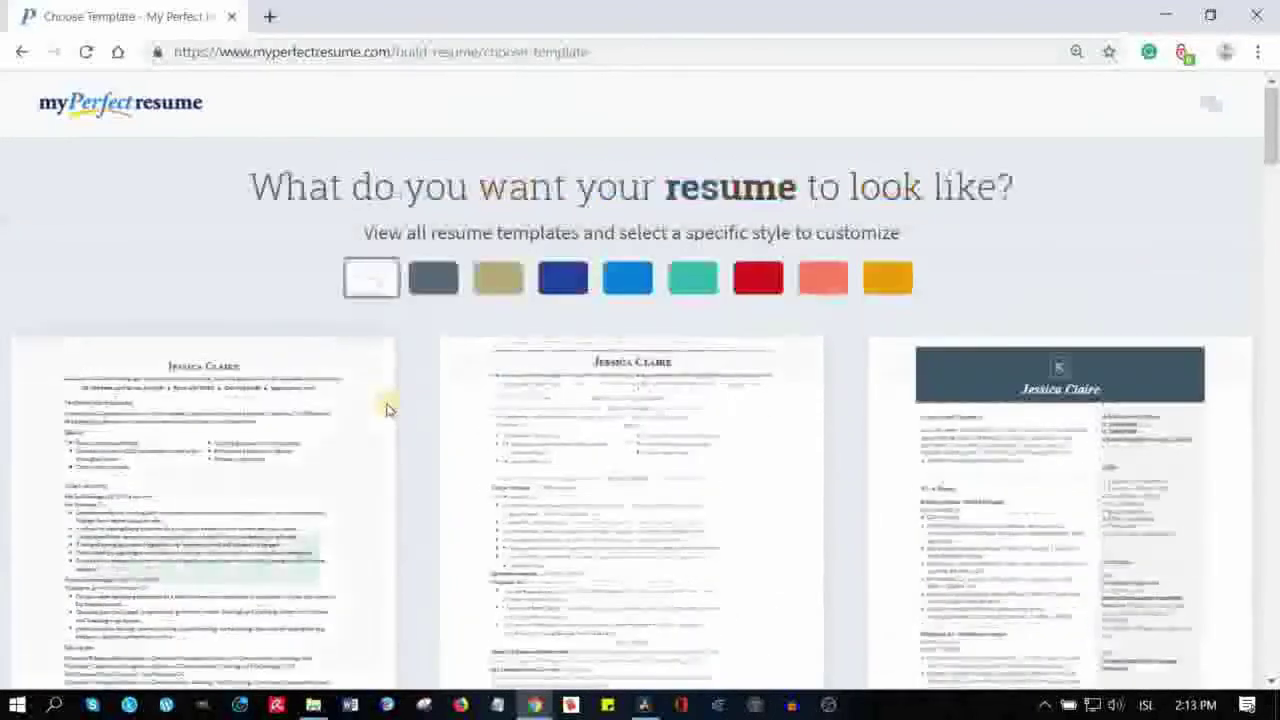
scroll(386, 406, down, 1)
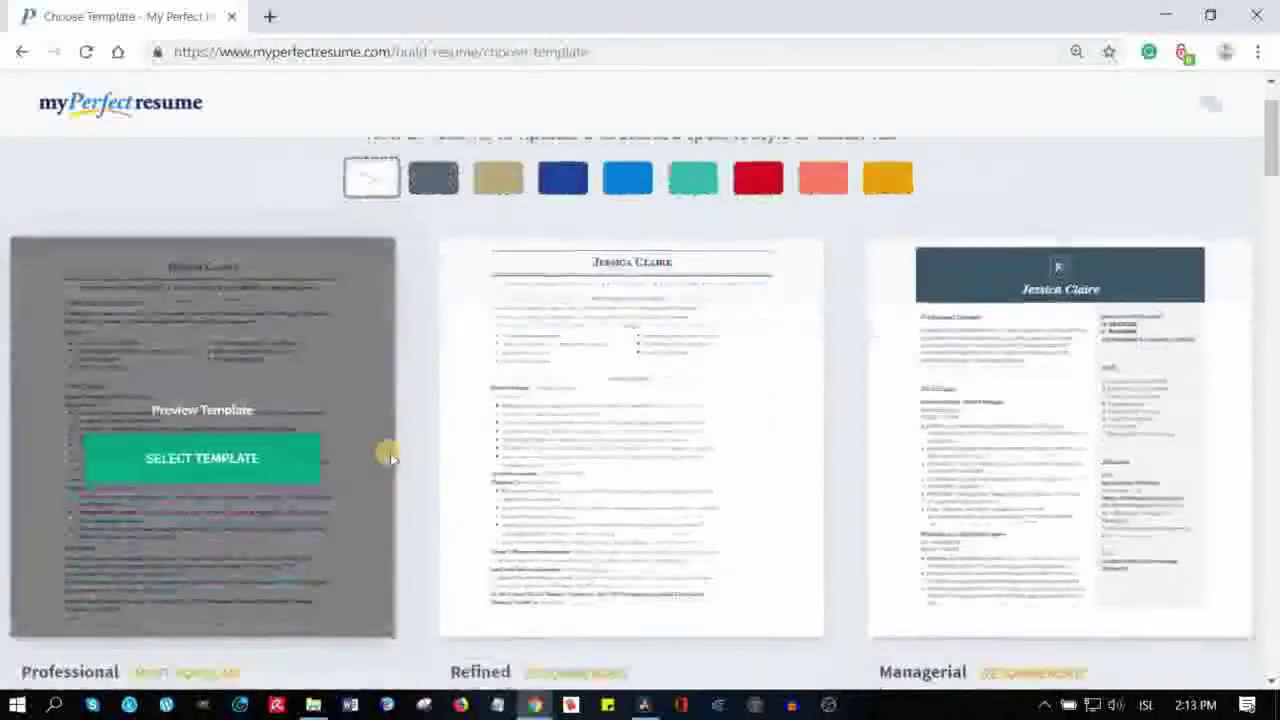
click(201, 460)
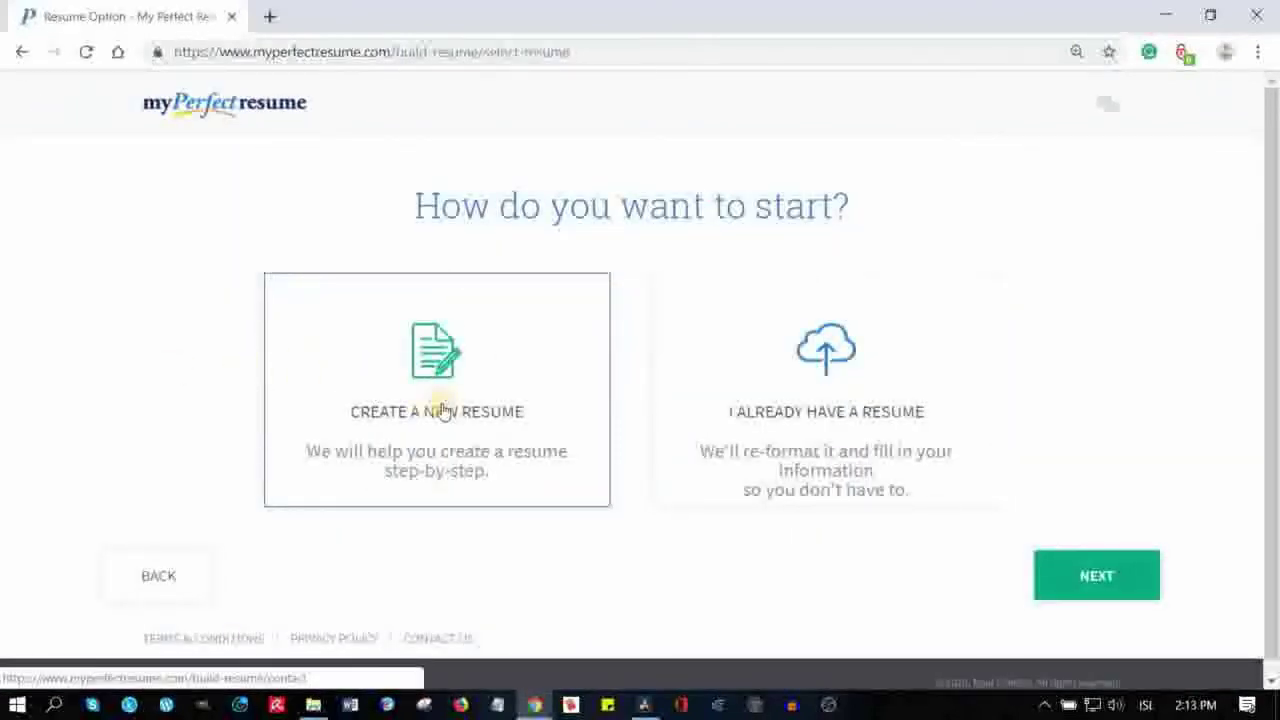
click(444, 411)
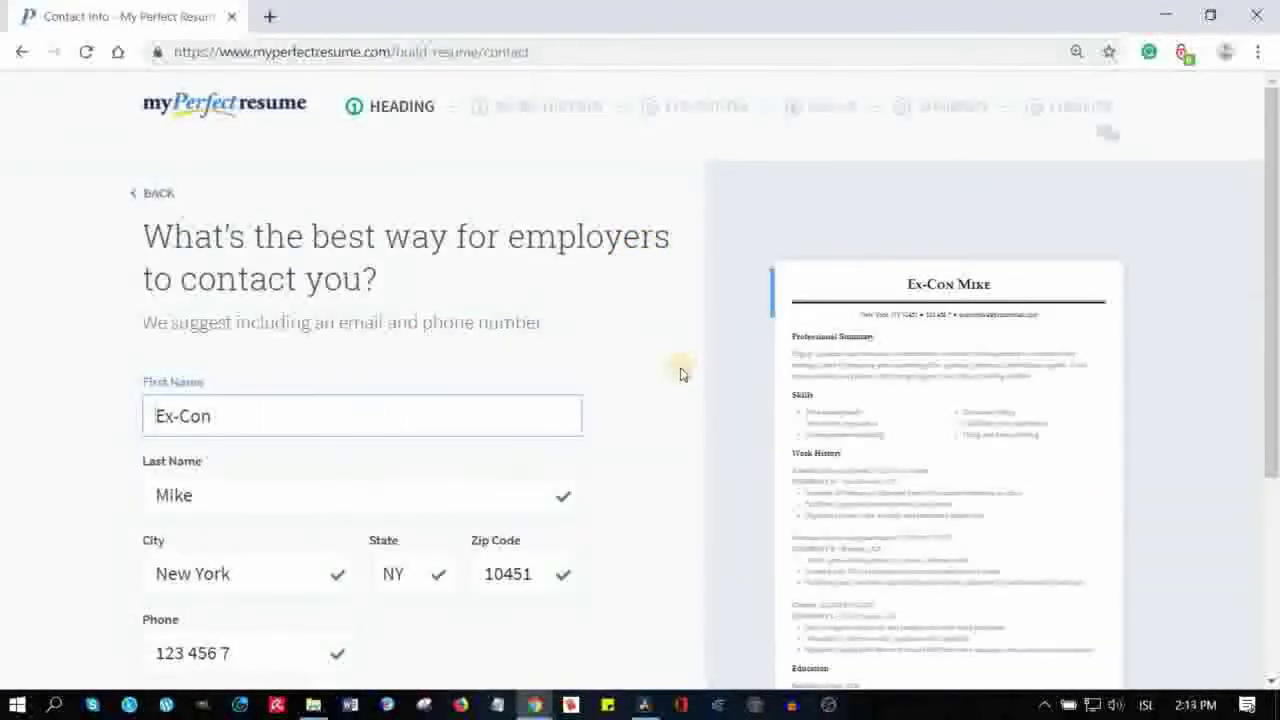
Accept the prefilled contact details and proceed past the work history introduction to the work experience form.
scroll(678, 373, down, 1)
scroll(678, 375, down, 1)
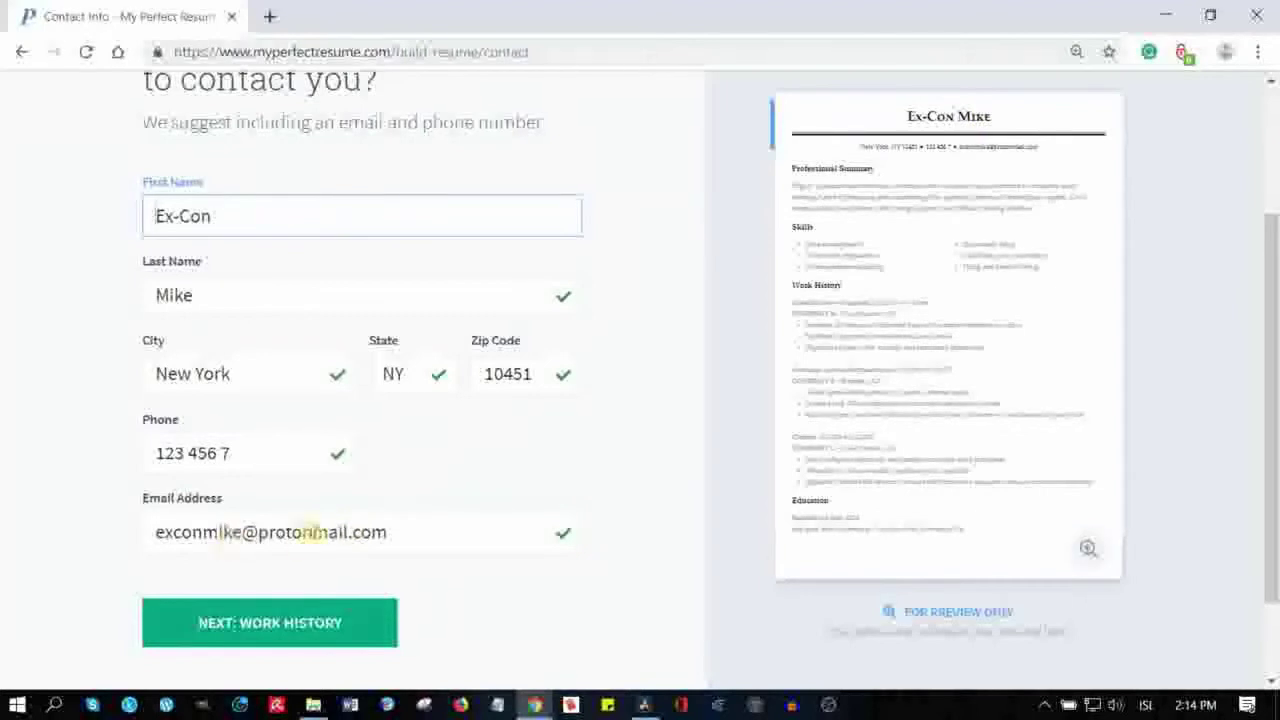
click(277, 628)
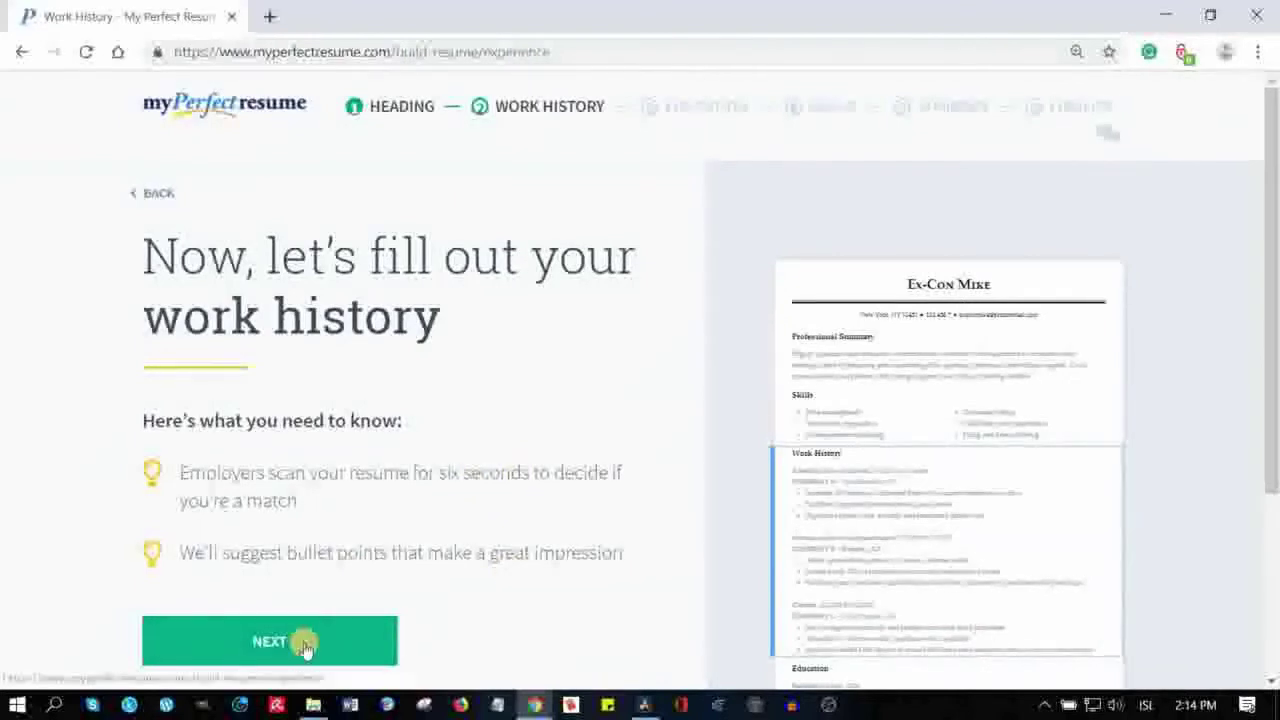
click(306, 648)
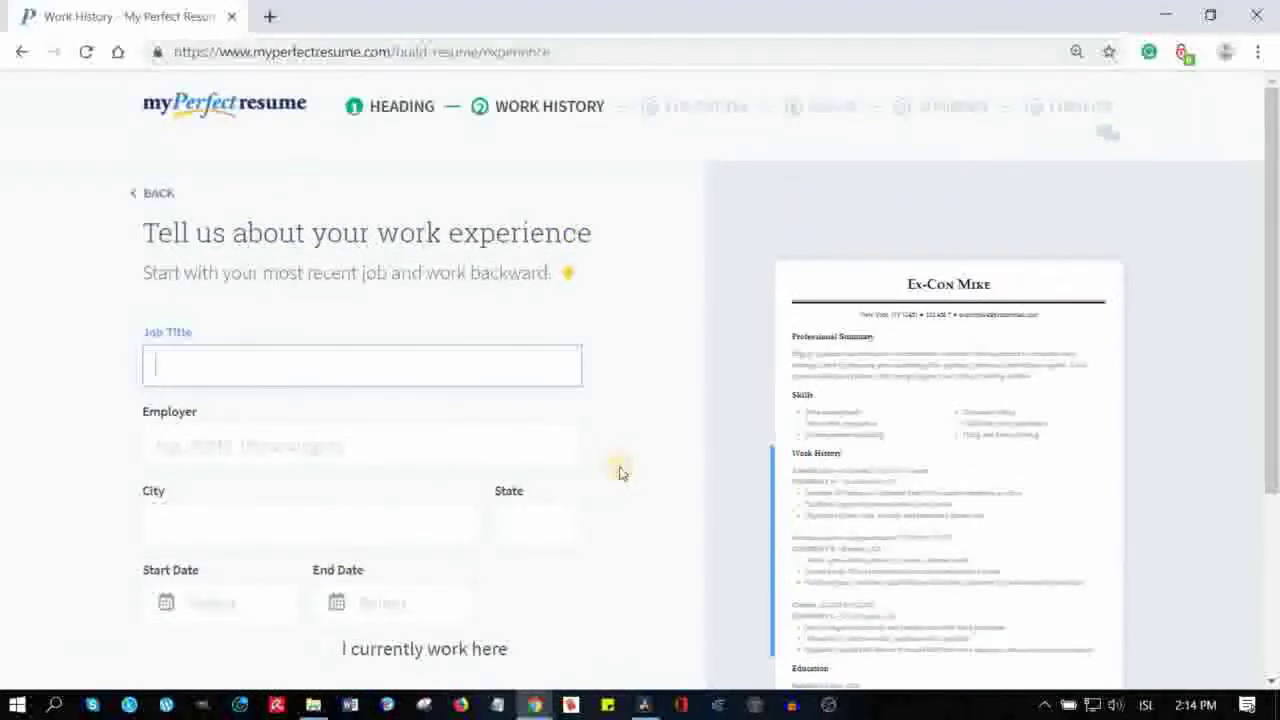
Enter "Prep Cook" as the job title of the first work experience entry.
scroll(234, 171, down, 2)
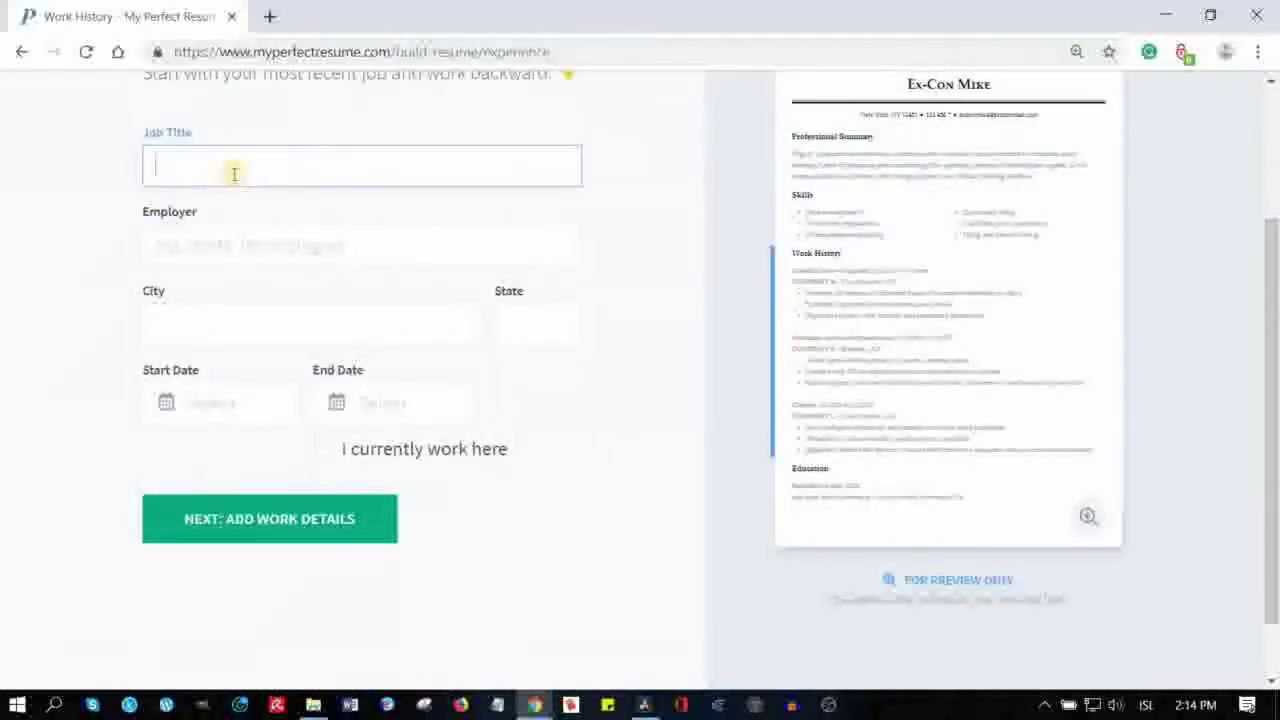
text(P)
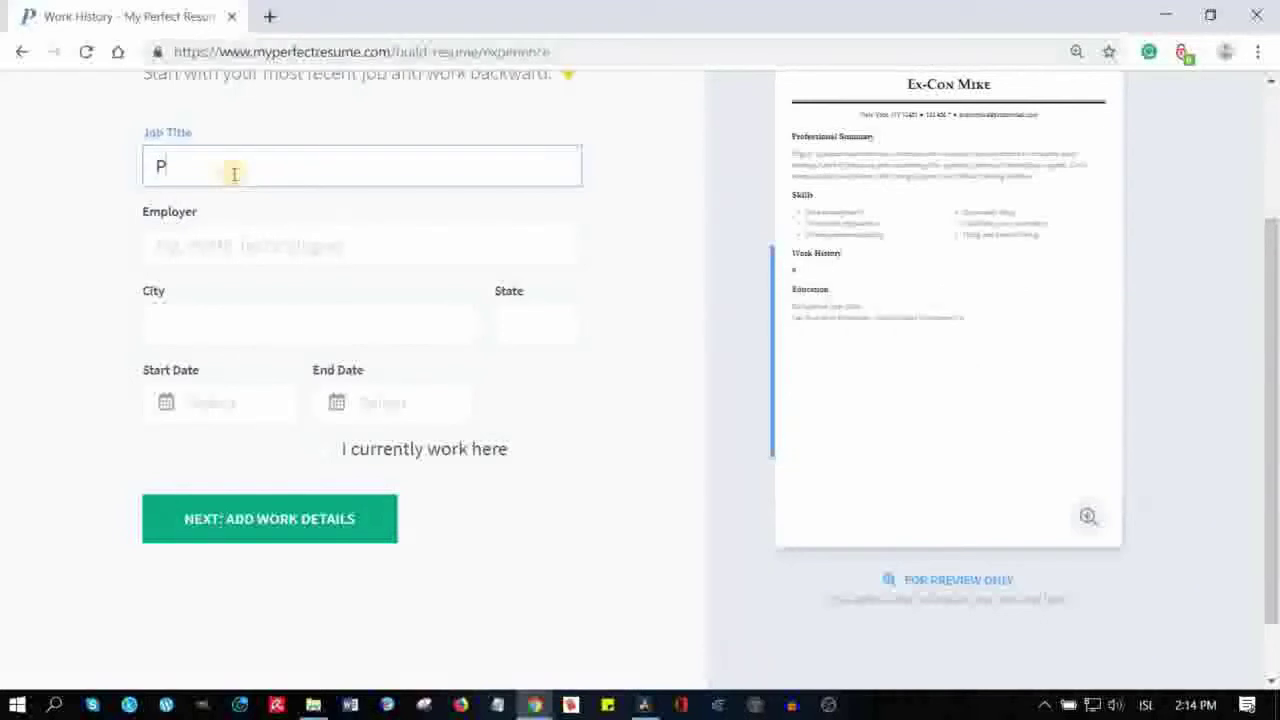
text(rep Coo)
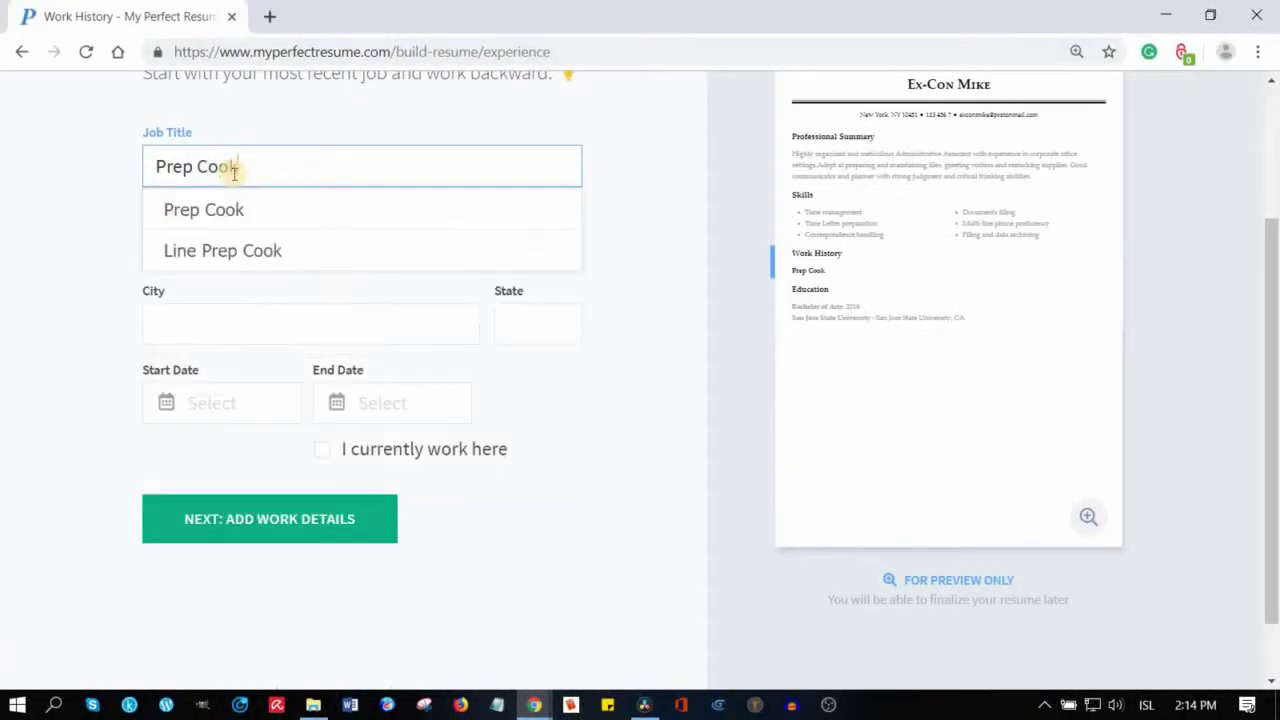
text(k)
key(Return)
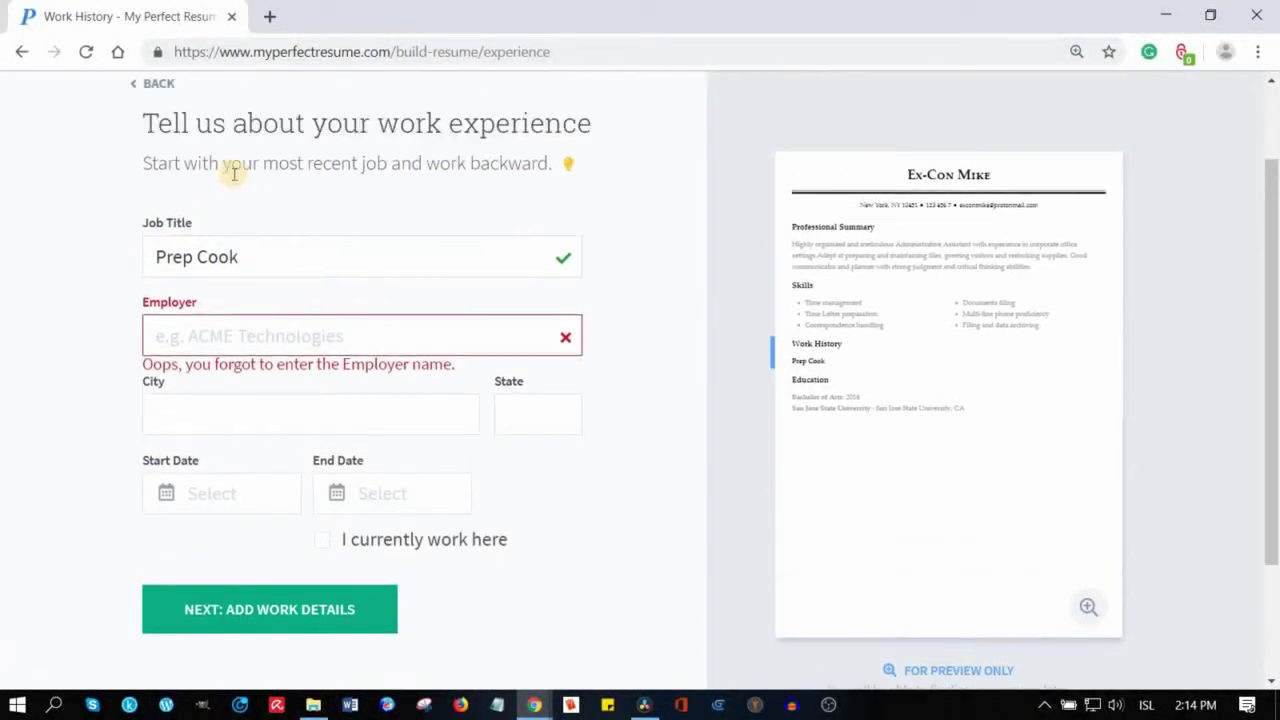
Fill in "State Of (your State)" as the employer for the Prep Cook job.
click(228, 335)
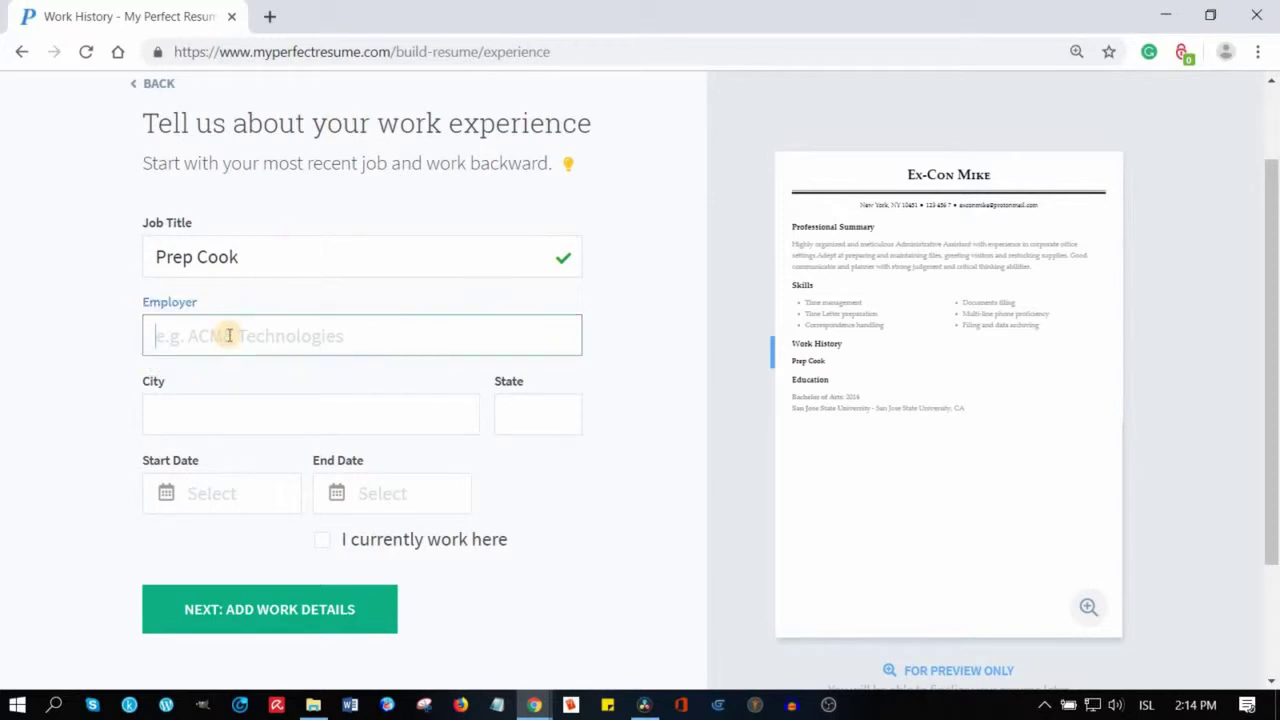
text(Stat)
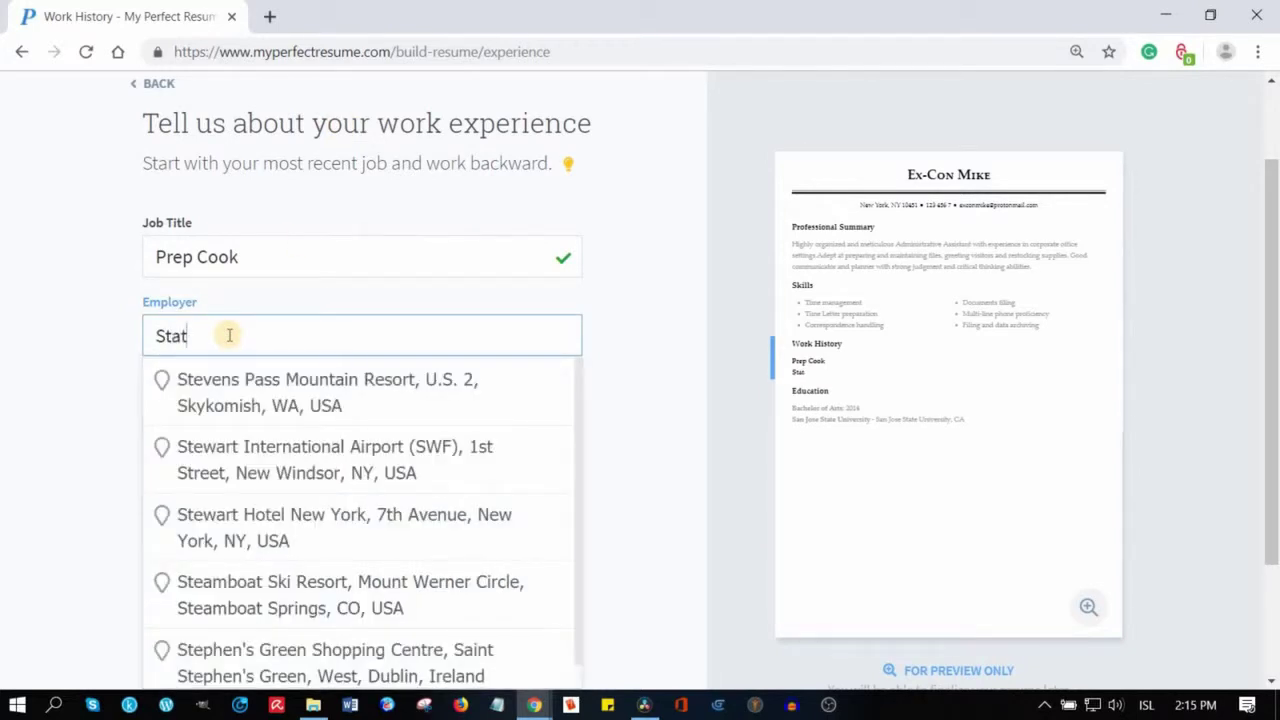
text(e of Your)
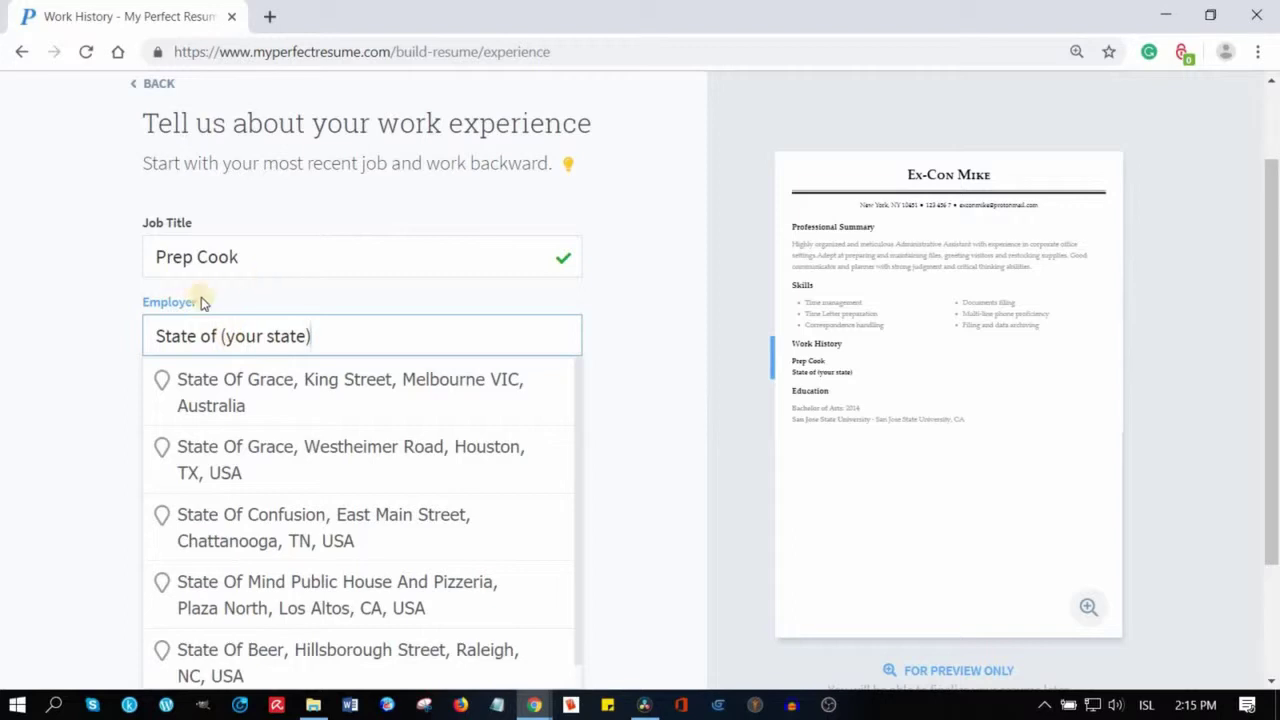
click(75, 347)
Enter "City" and "State" as the job's location and continue to the work details with both dates left blank.
click(168, 422)
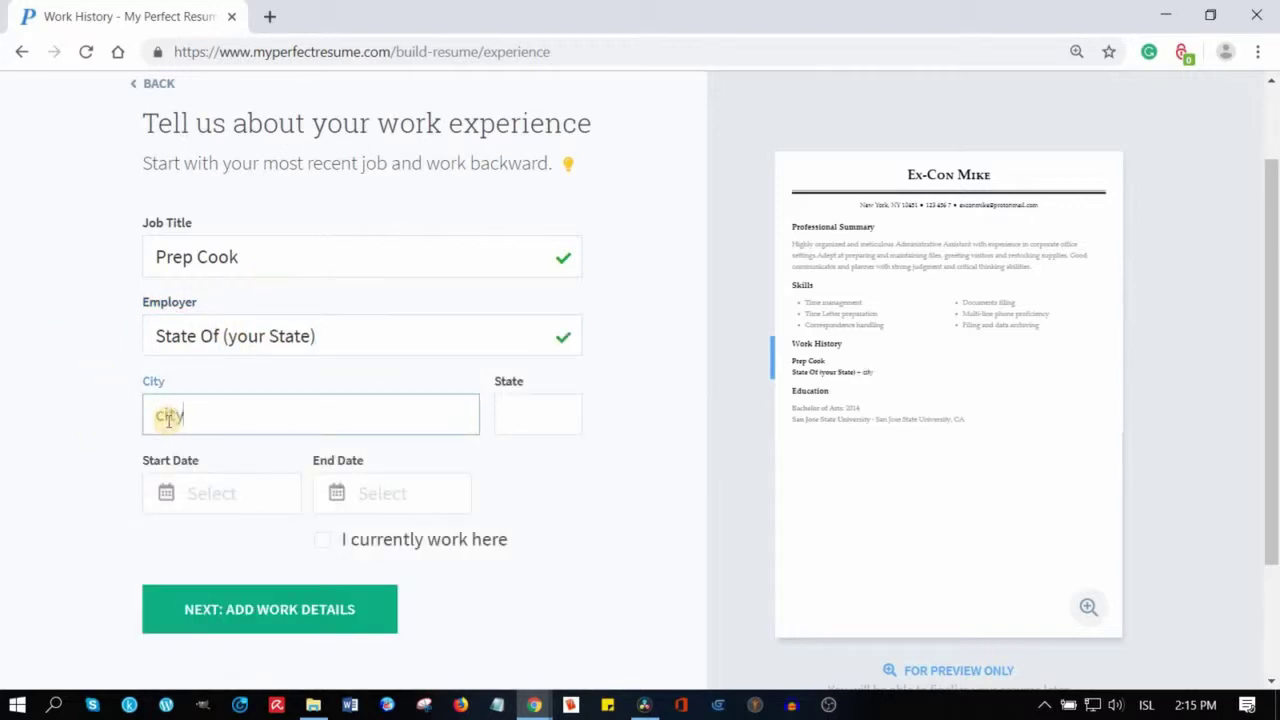
key(Tab)
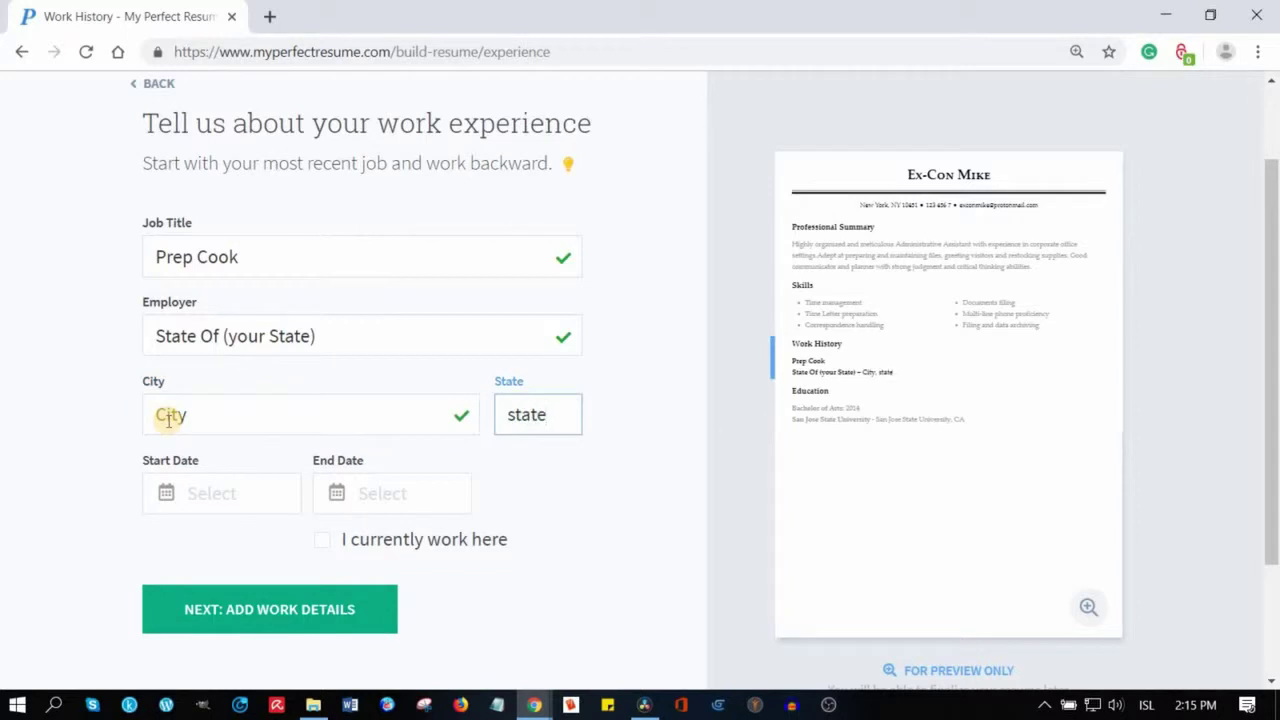
click(189, 503)
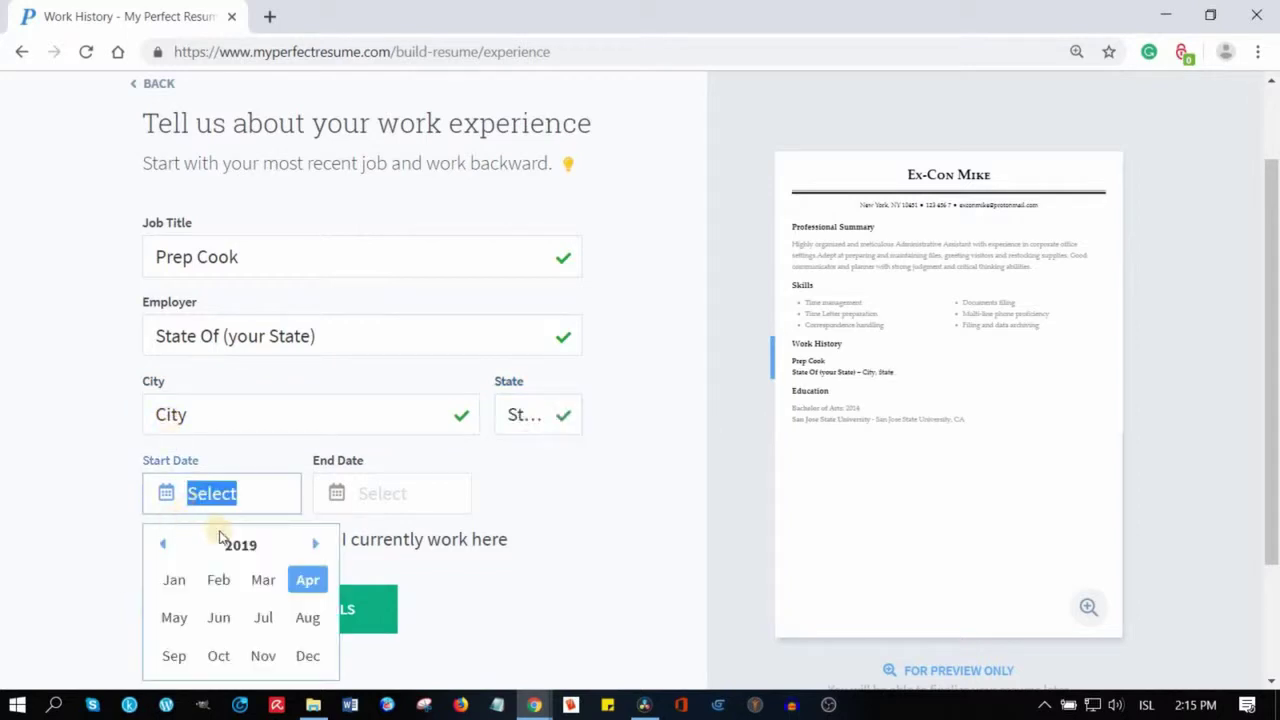
click(124, 508)
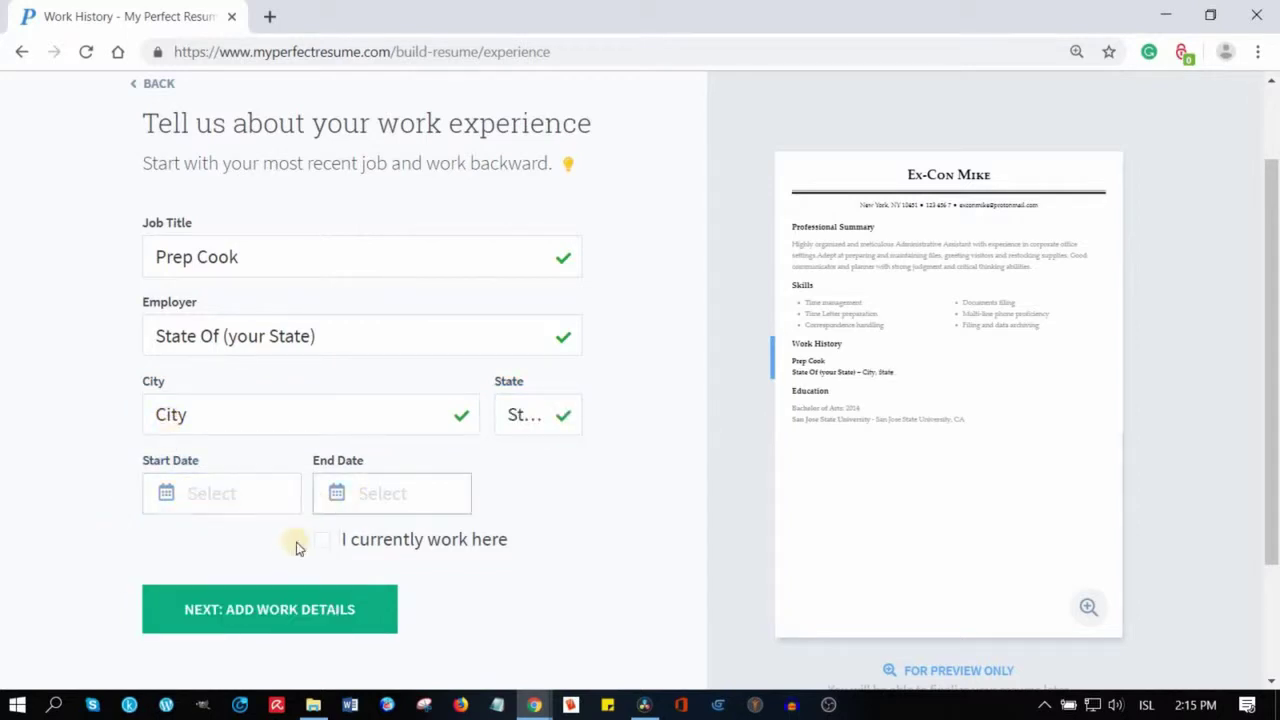
click(253, 611)
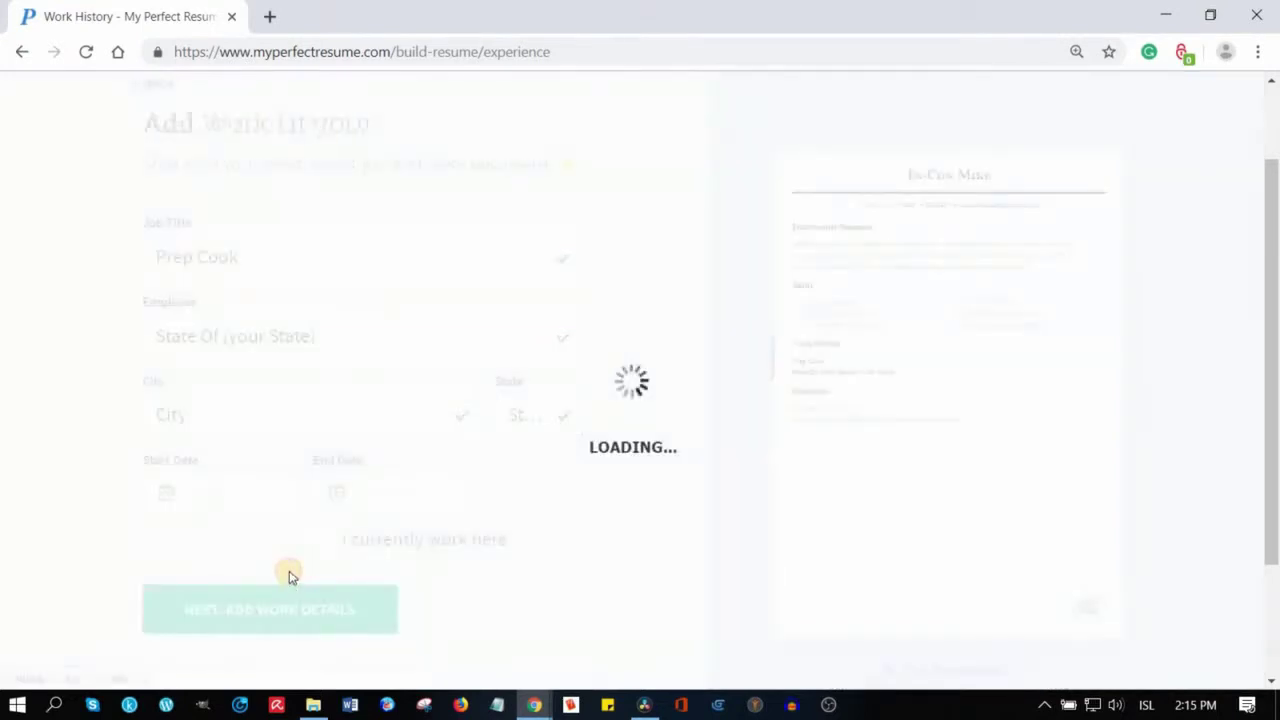
Look through the suggested job description phrases for a Prep Cook.
scroll(80, 478, down, 2)
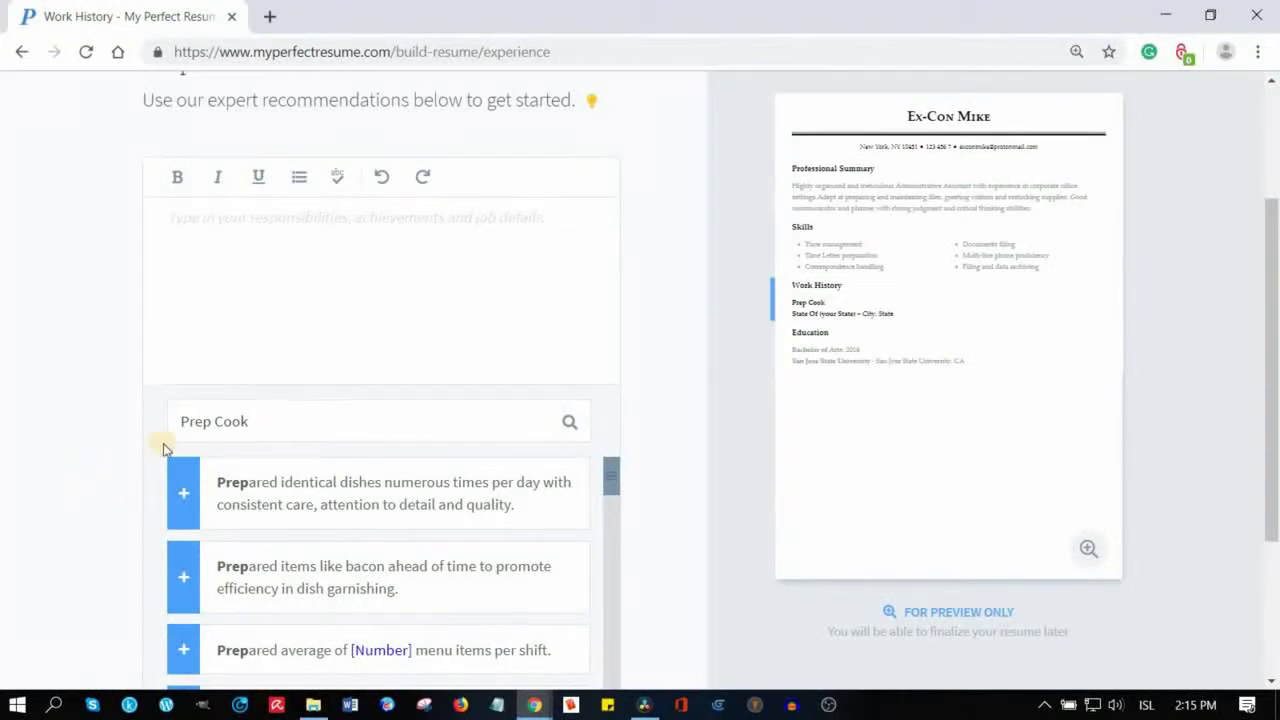
scroll(100, 360, up, 2)
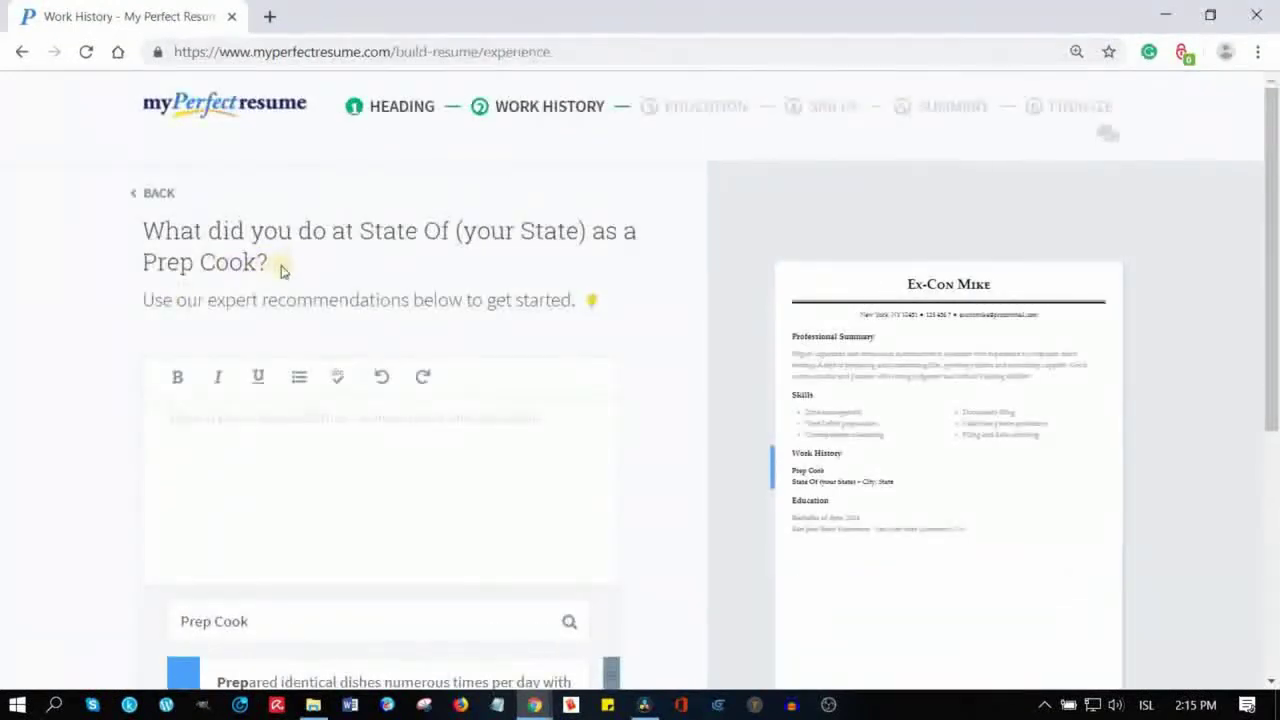
scroll(40, 425, down, 2)
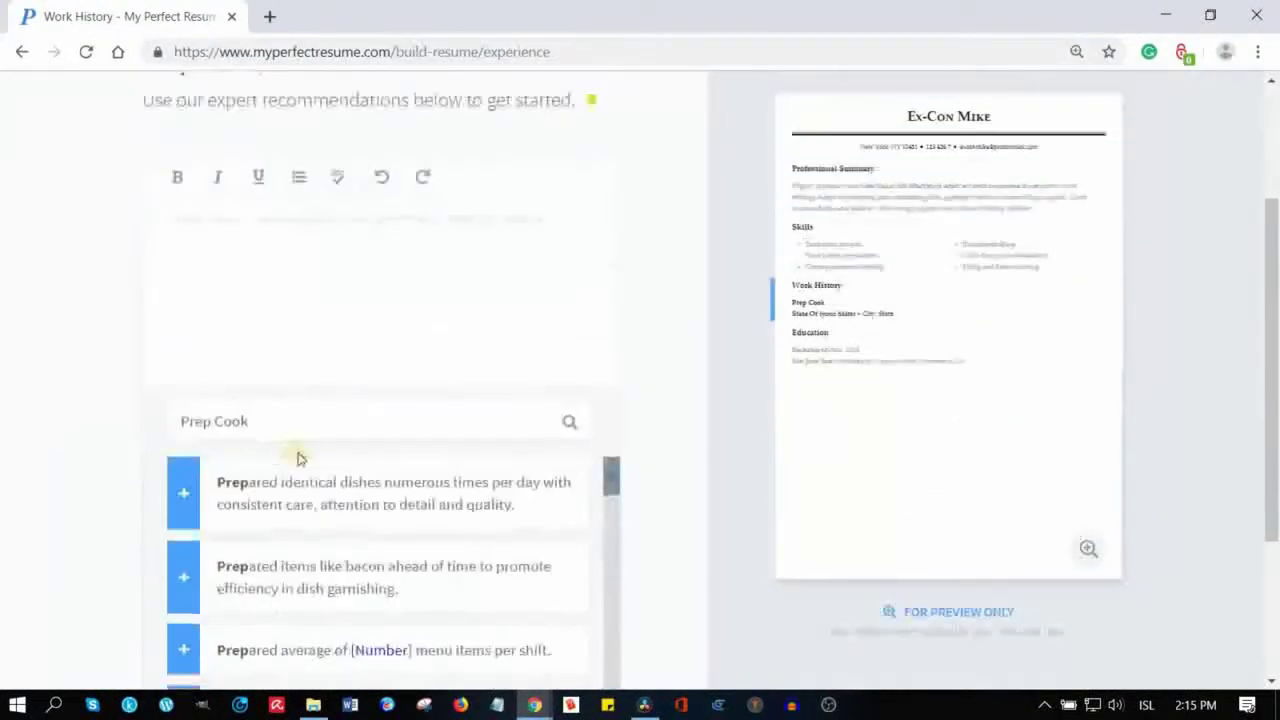
scroll(86, 429, down, 2)
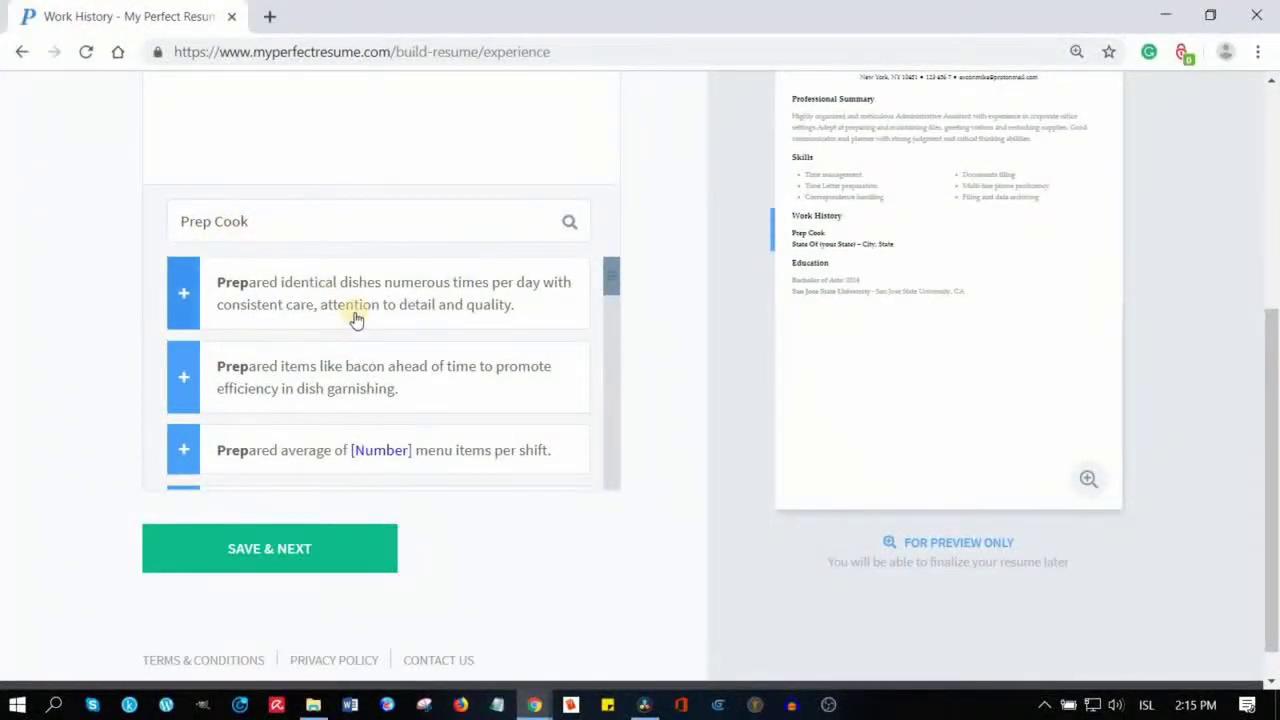
scroll(354, 317, down, 5)
scroll(394, 357, down, 8)
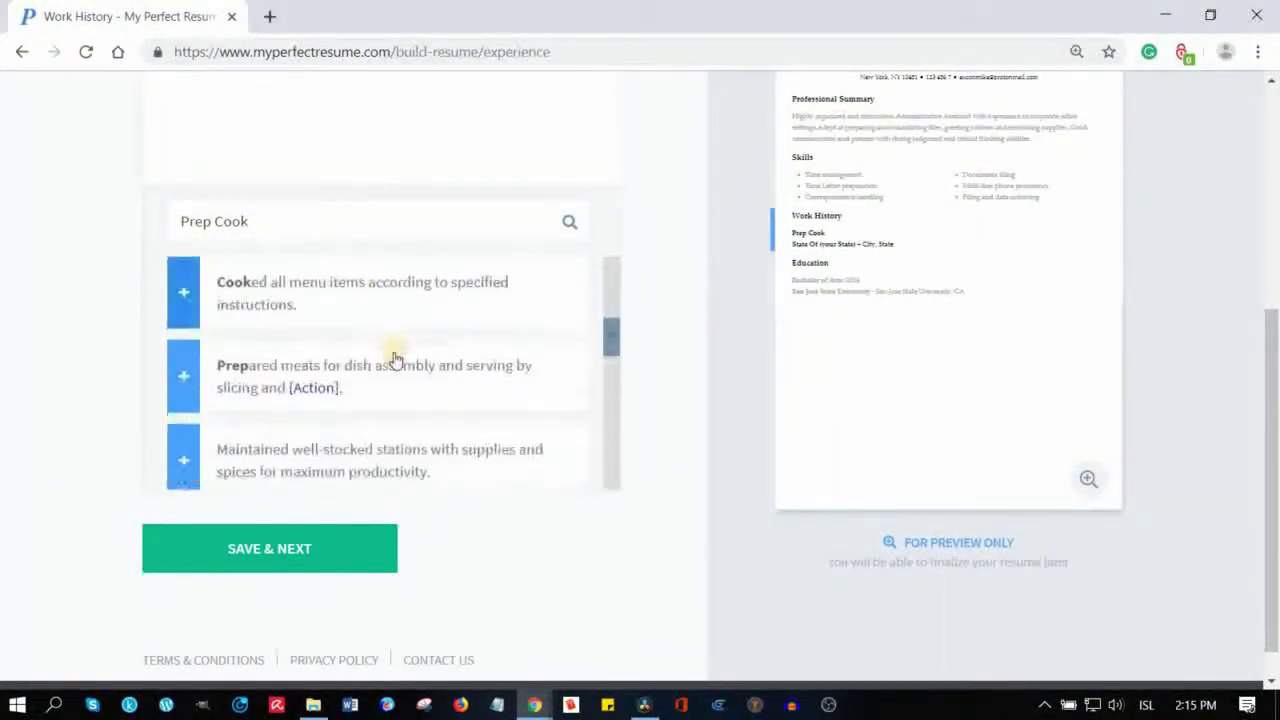
scroll(395, 359, down, 3)
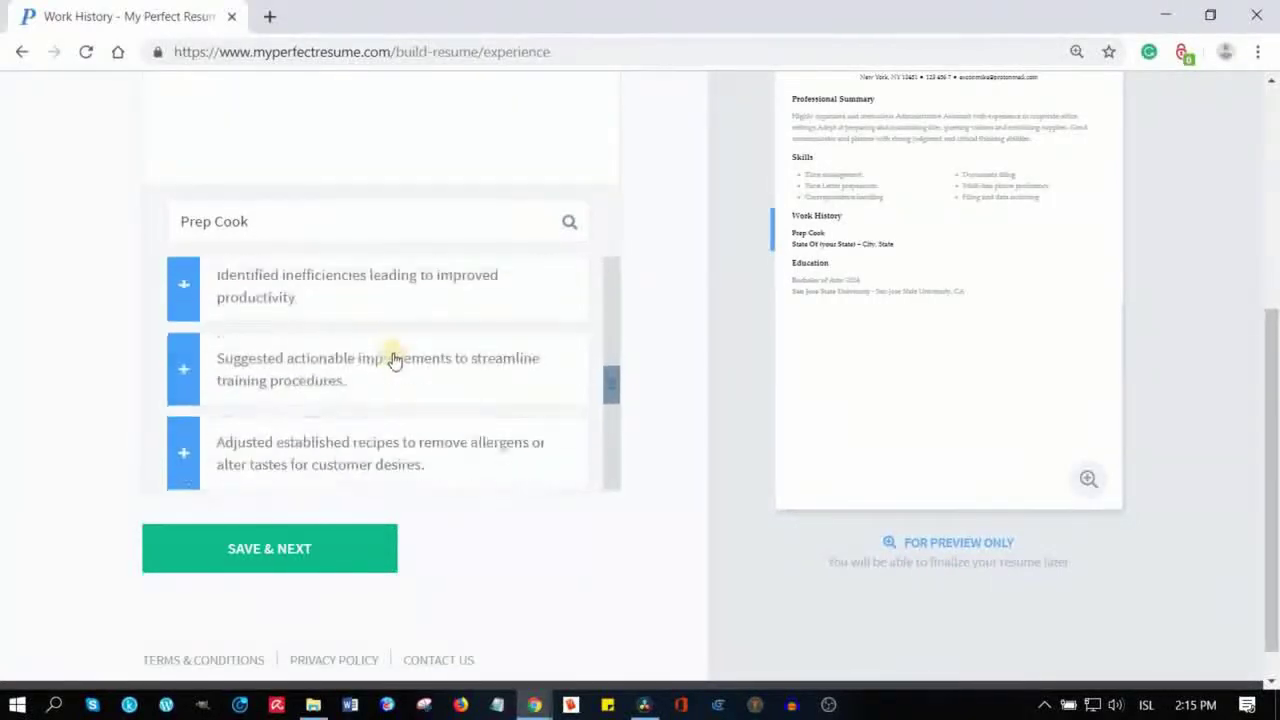
Add the suggested phrases about preparing take-out orders and operating the dishwasher to the Prep Cook job description.
scroll(394, 360, up, 10)
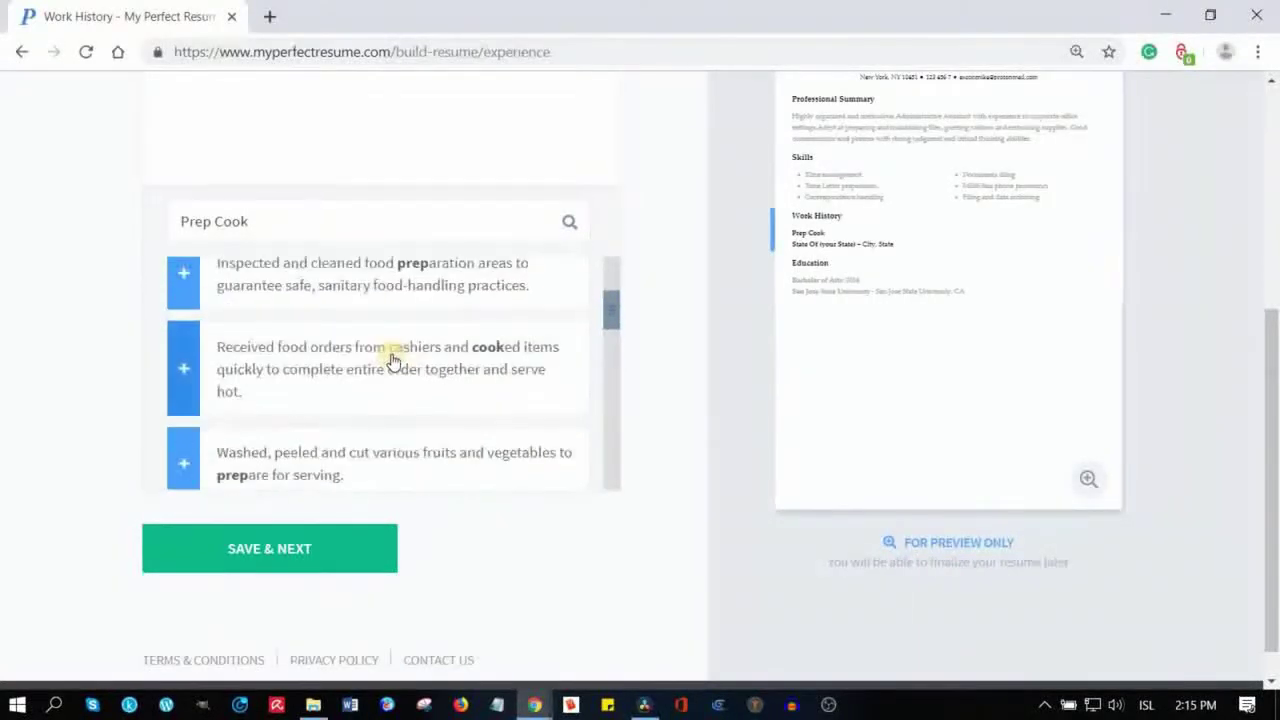
click(188, 311)
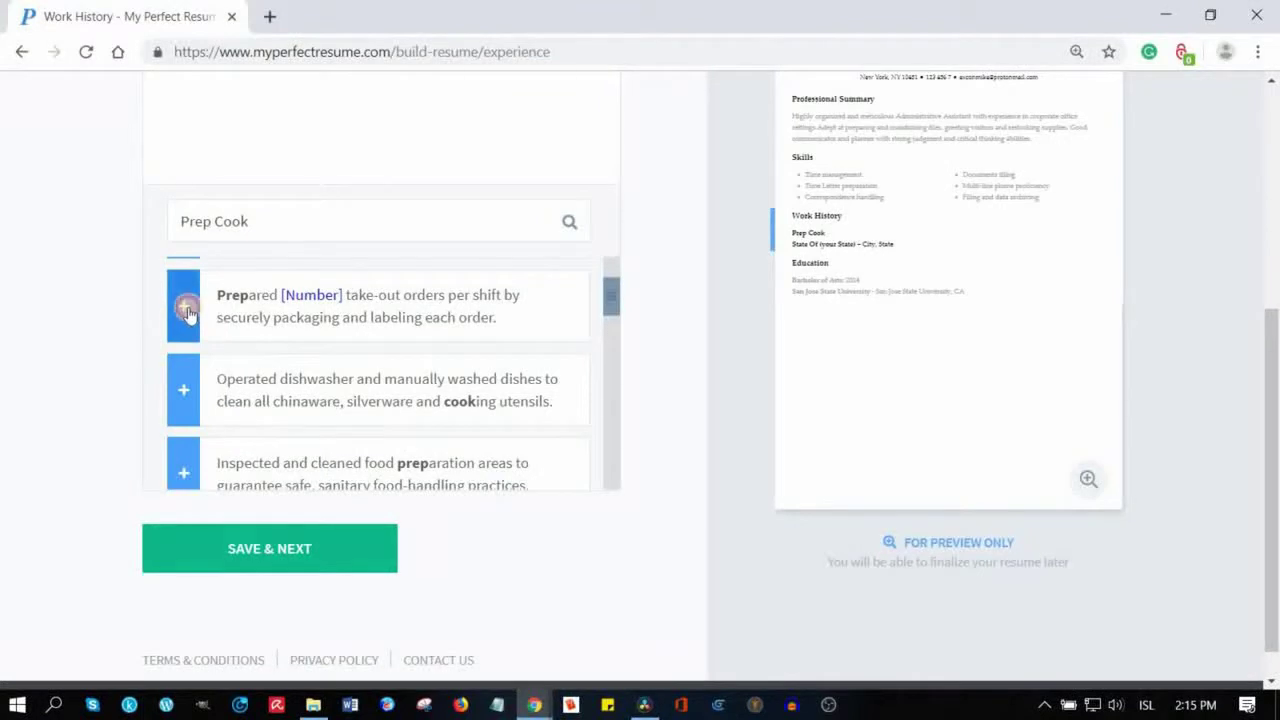
click(184, 389)
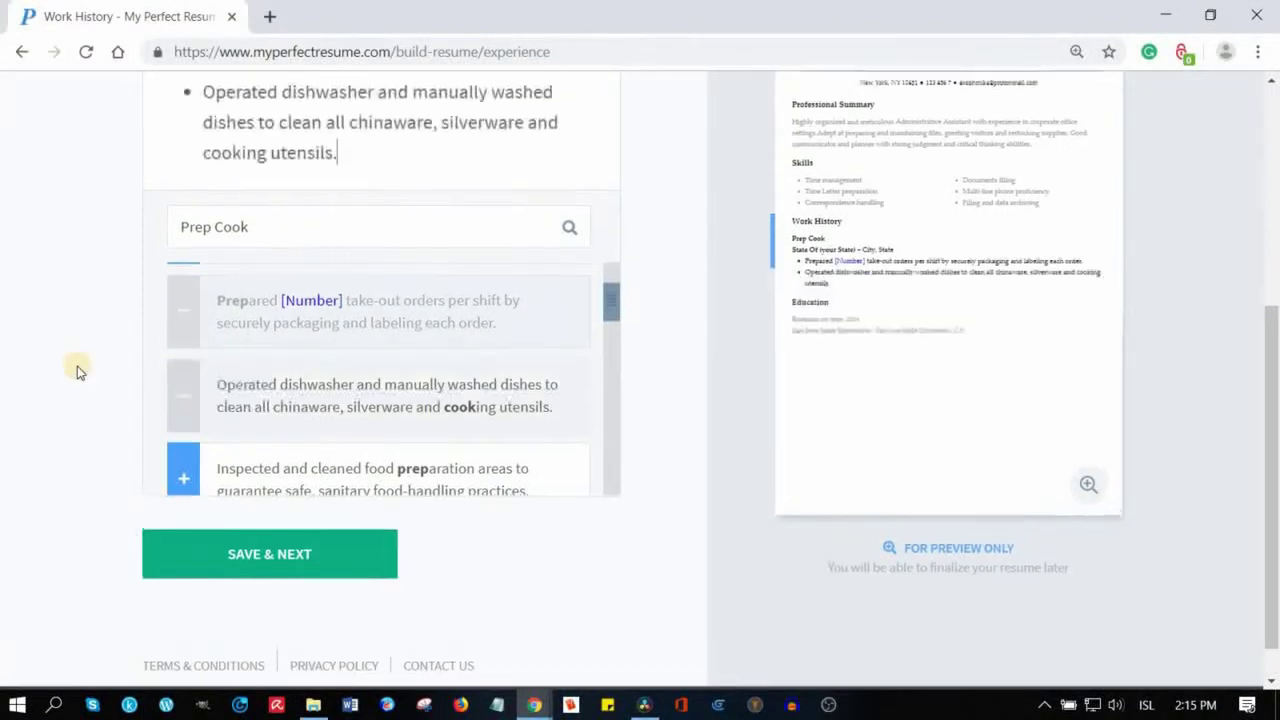
Check the added bullet points and save the Prep Cook job description.
scroll(80, 368, up, 3)
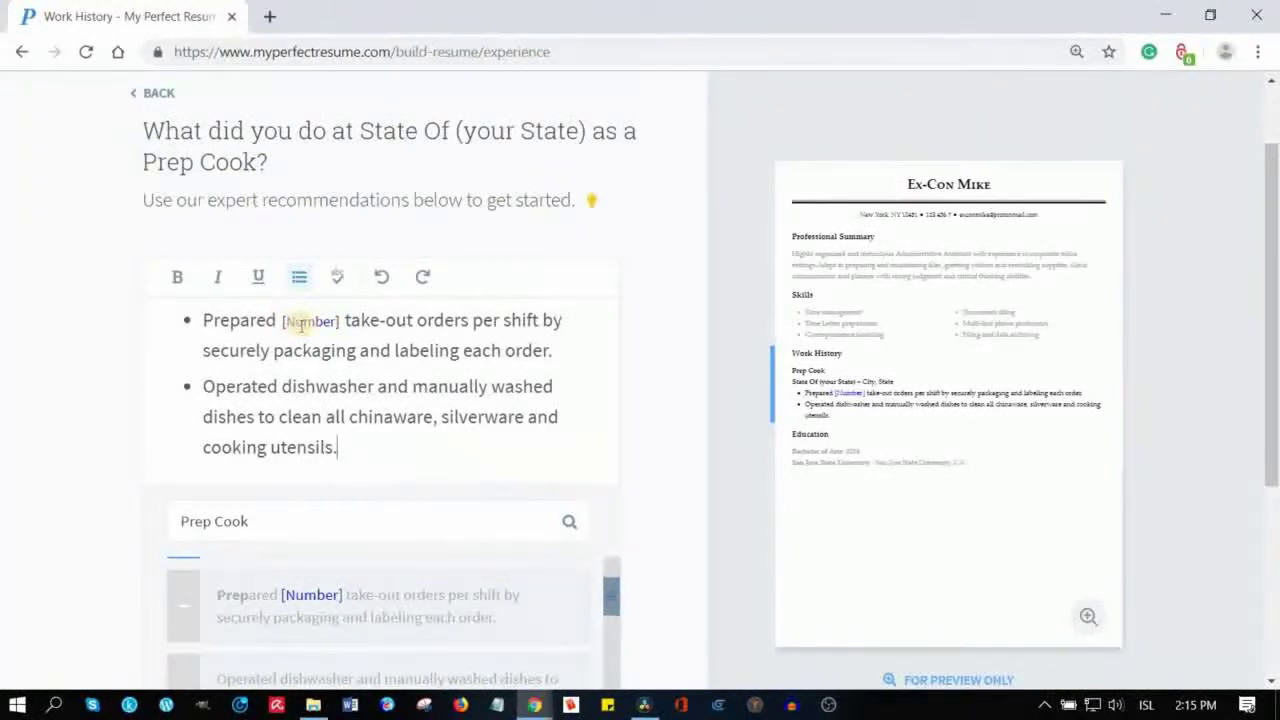
scroll(122, 415, down, 3)
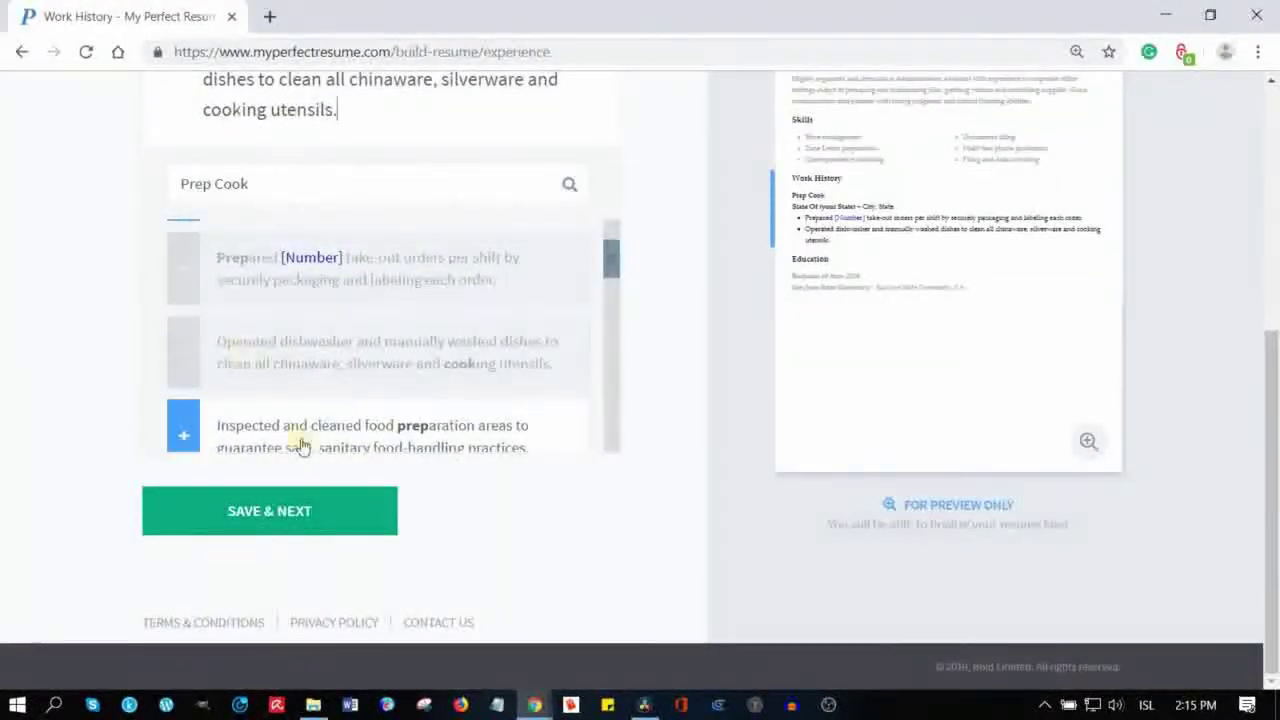
click(274, 509)
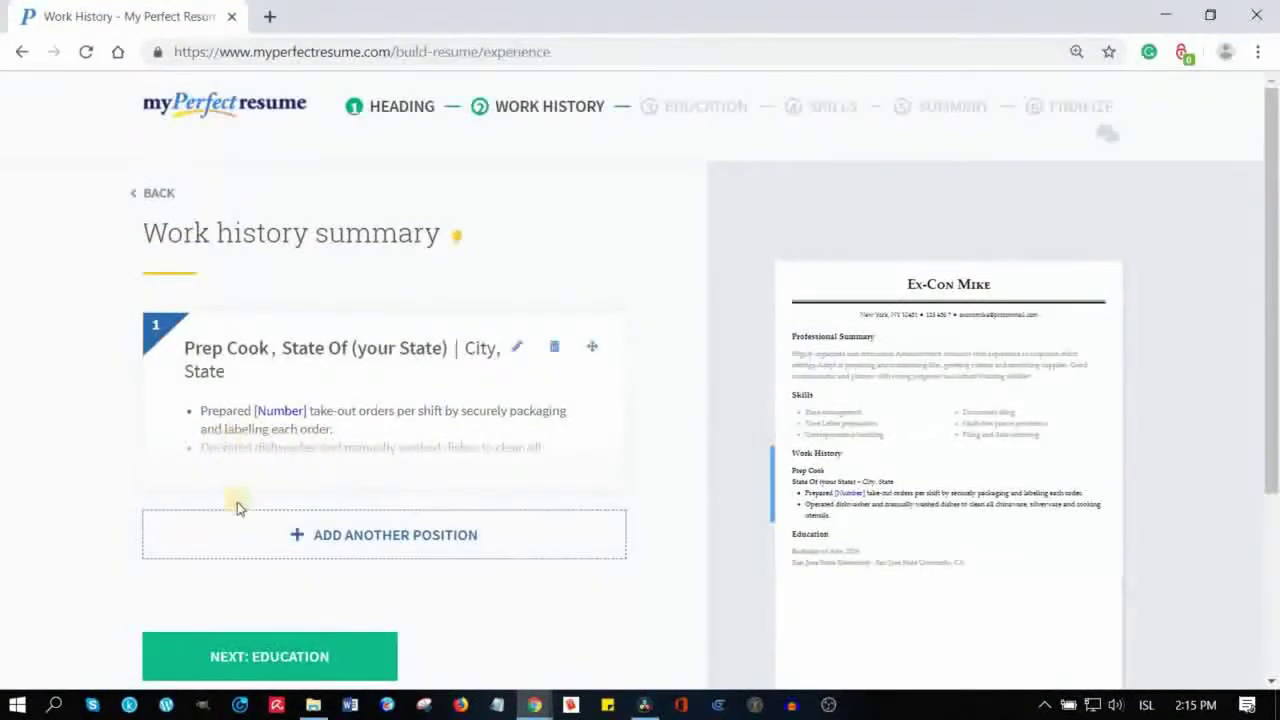
Start adding another position to the work history, beginning with its job title.
click(284, 527)
click(193, 368)
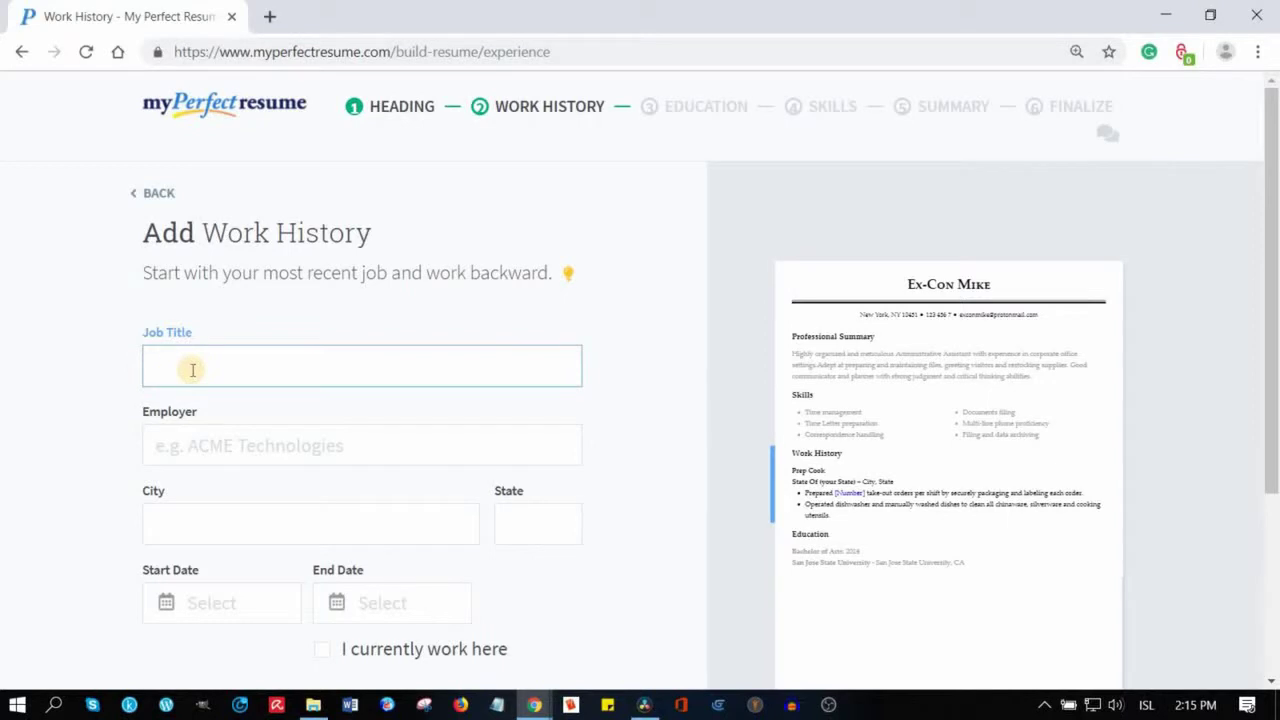
text(Yard)
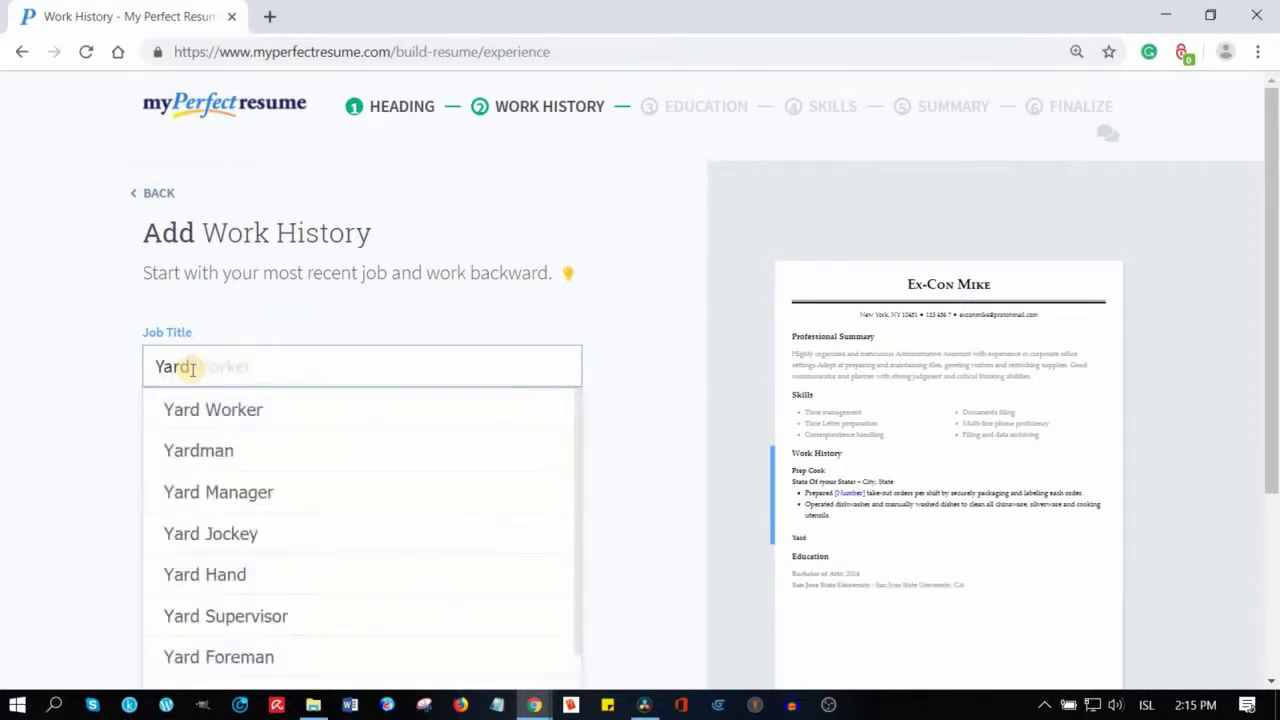
key(BackSpace)
key(BackSpace)
key(BackSpace)
key(BackSpace)
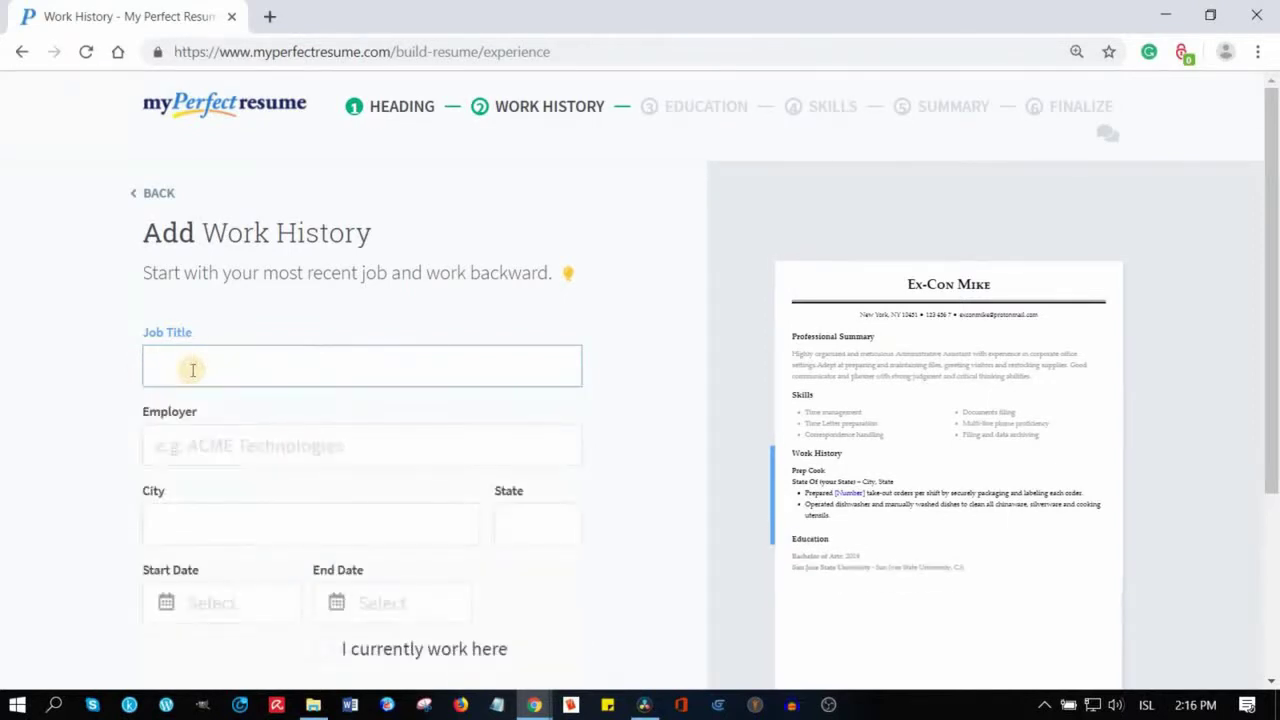
Set the new position's job title to the suggested "Lawn Care Technician".
text(Lawn)
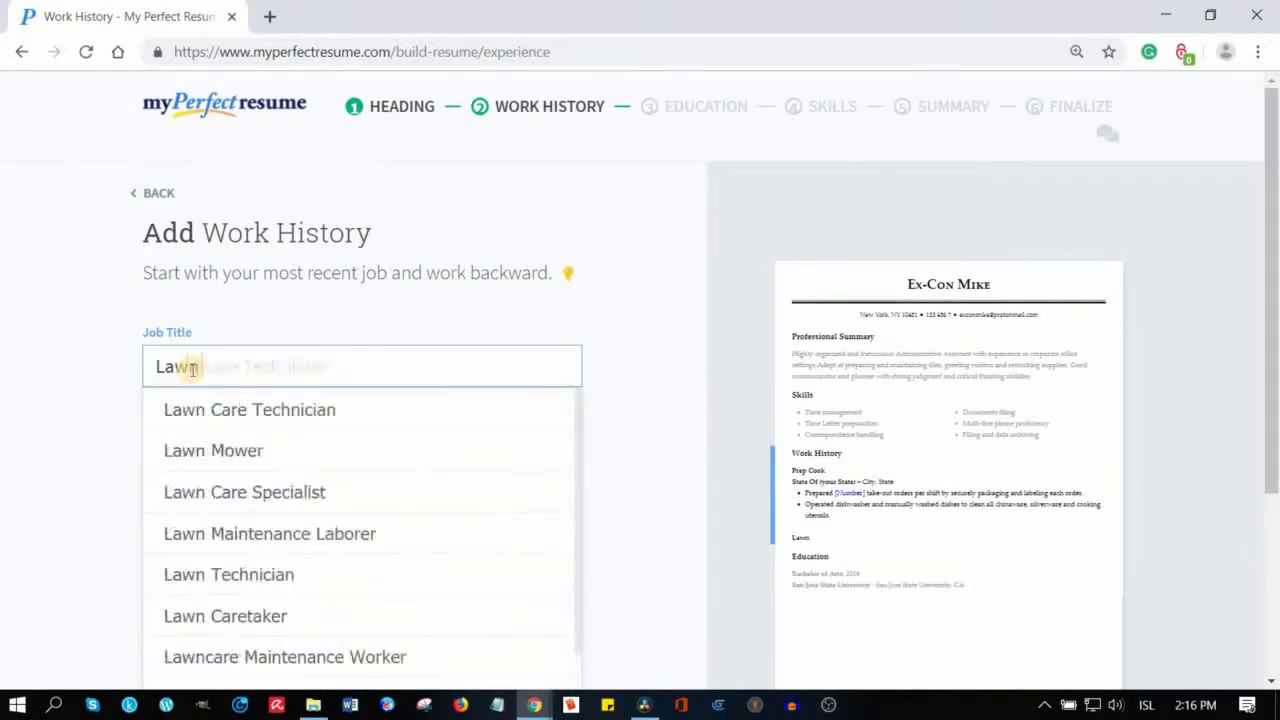
text( Care)
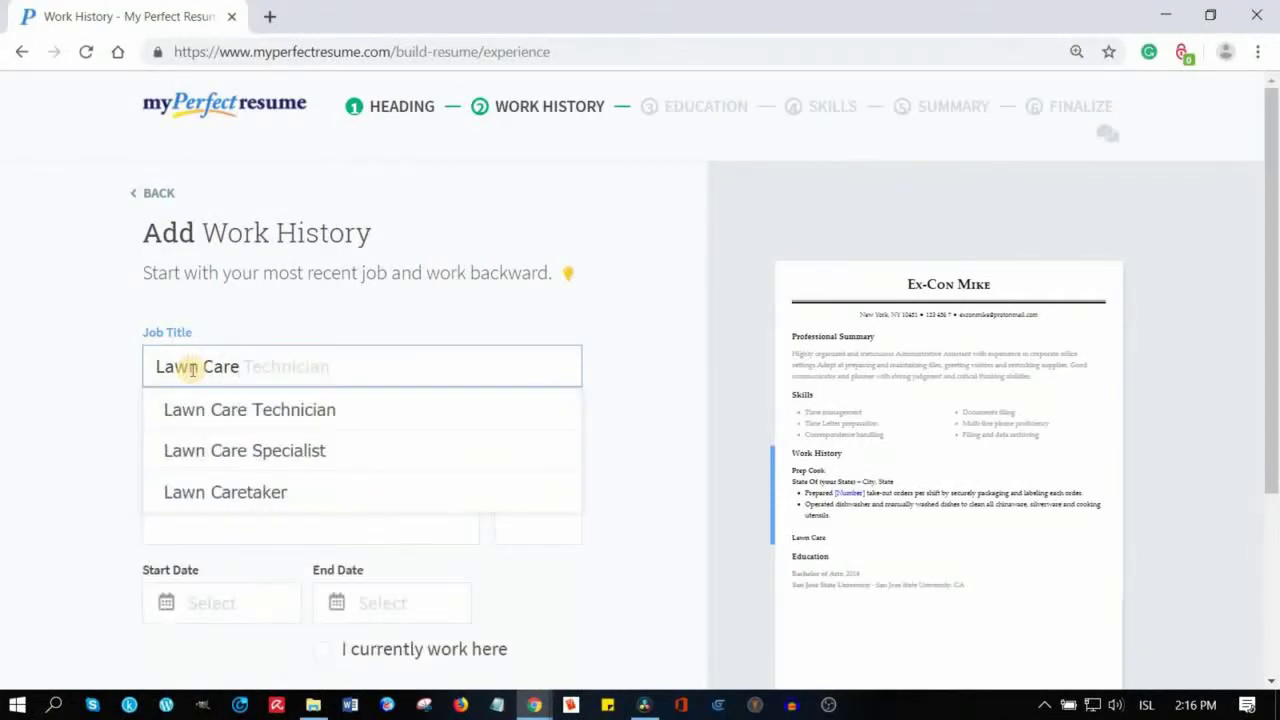
click(213, 418)
Enter "State Of (your State)" as the employer for the Lawn Care Technician position.
click(201, 452)
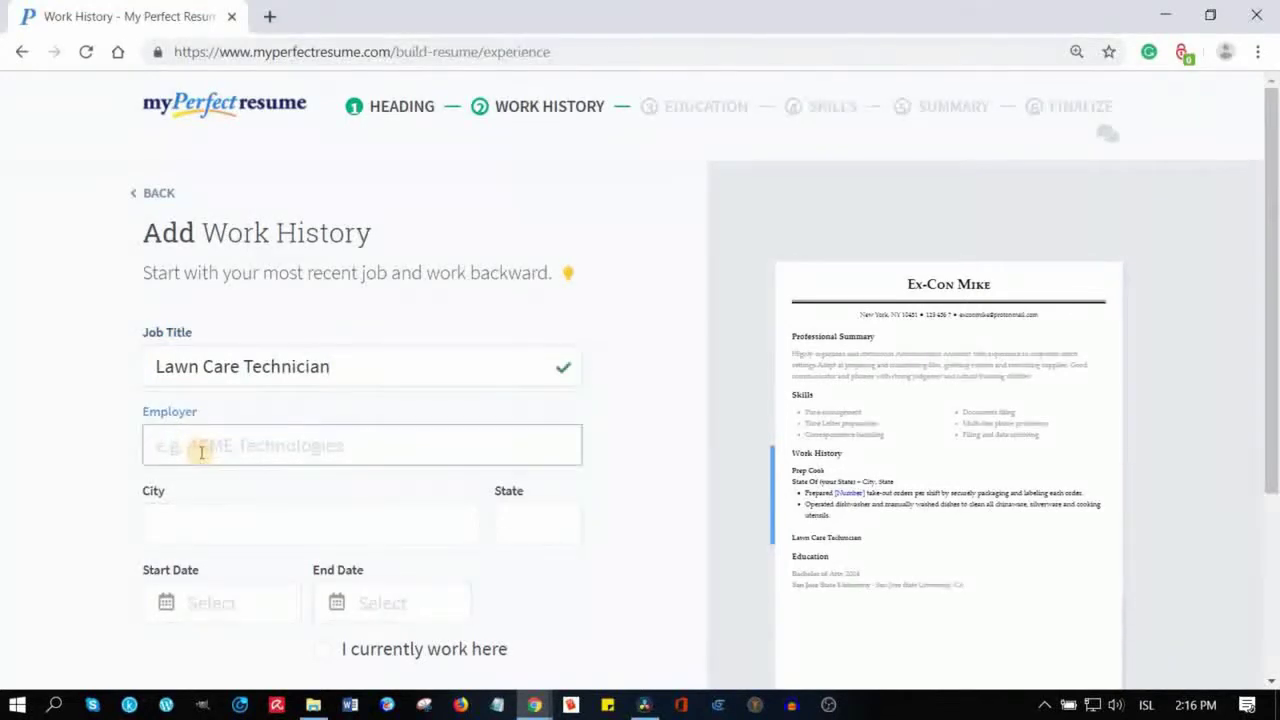
text(State)
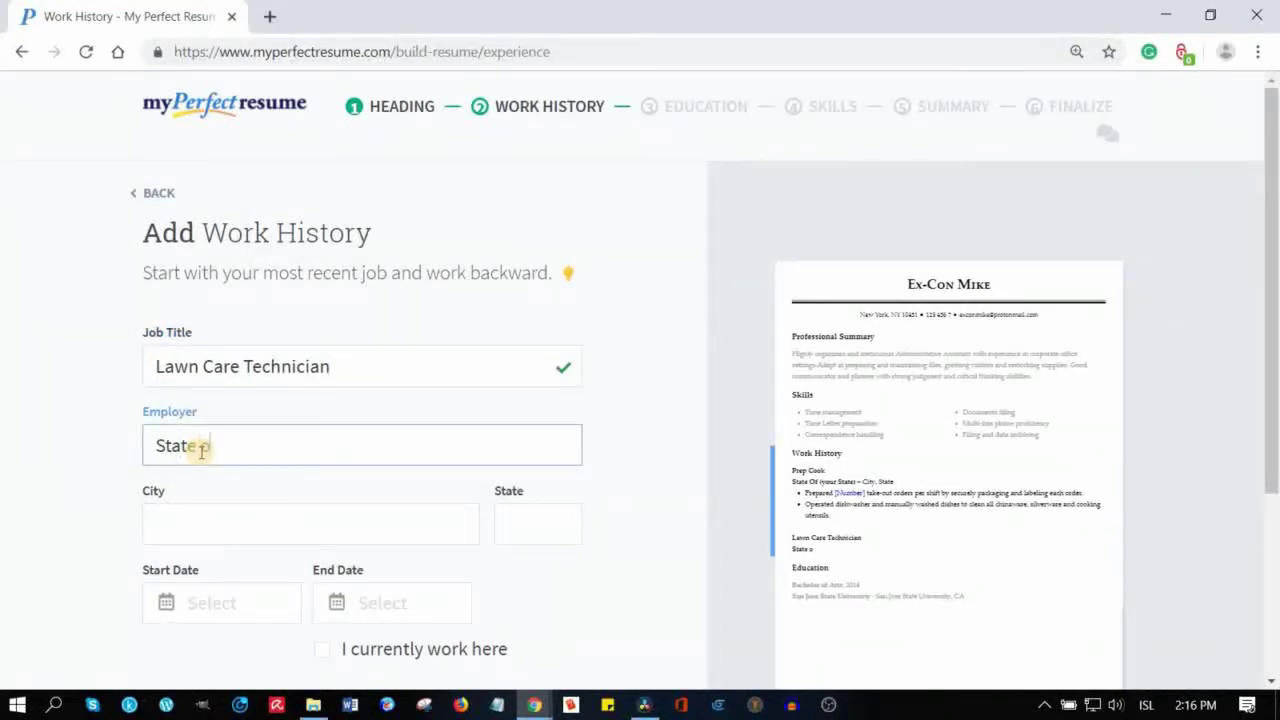
text( of ()
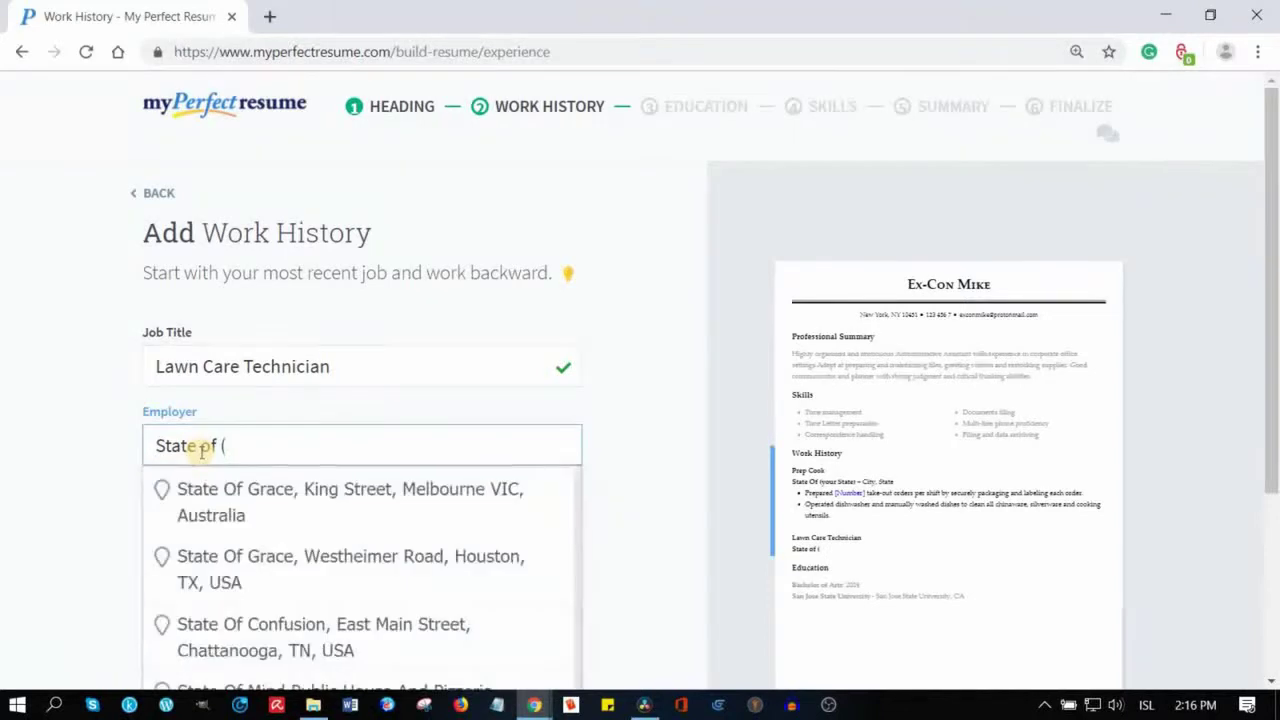
text(your state)
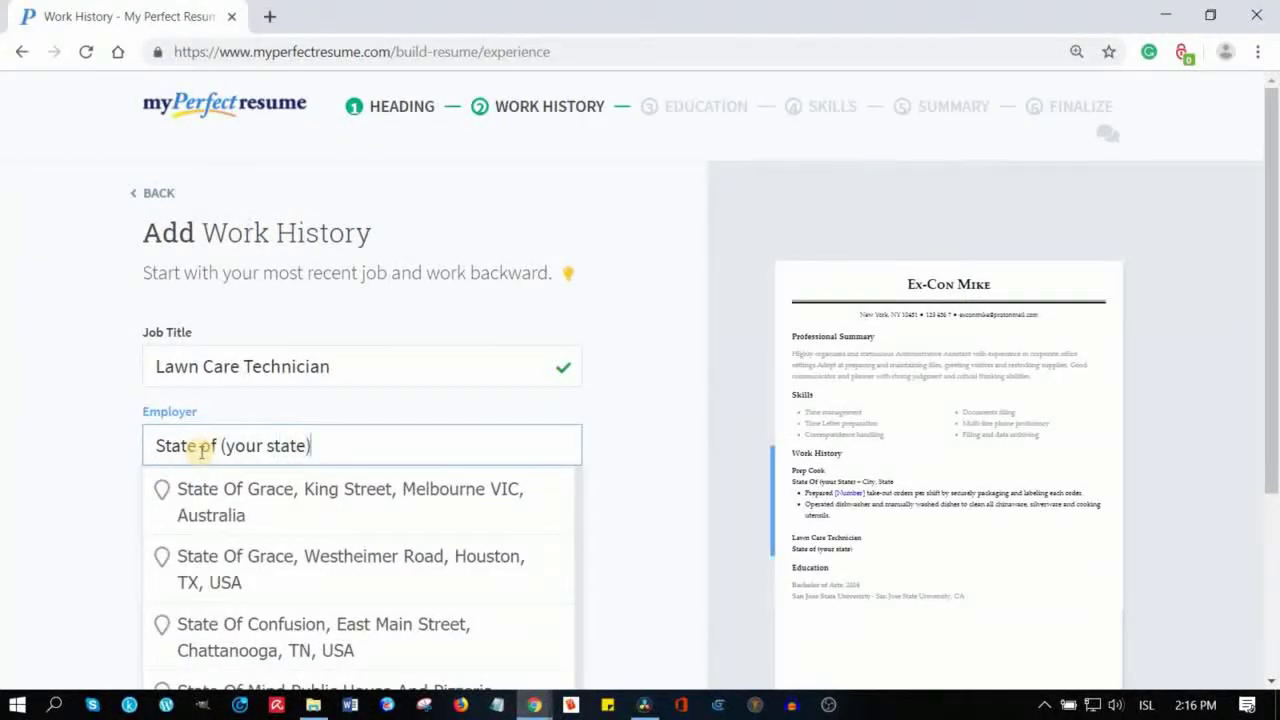
click(114, 480)
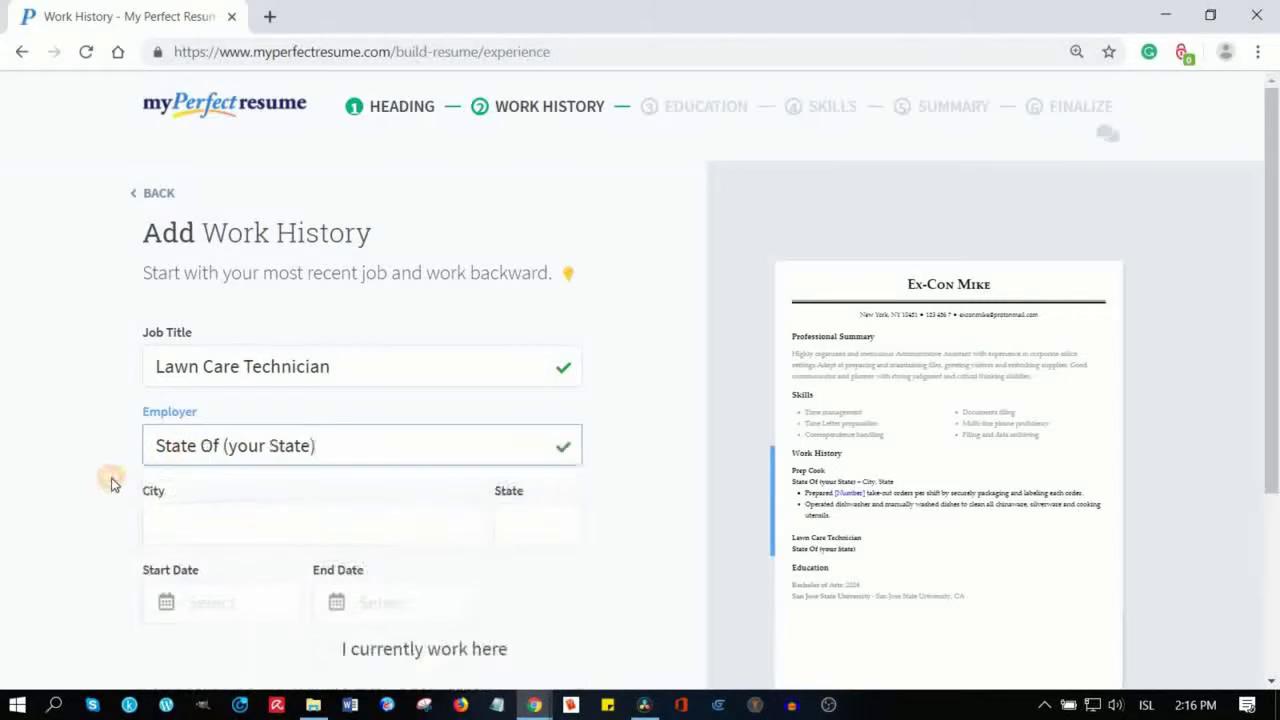
Leave the Lawn Care Technician job's city, state and dates blank and continue to its work details.
click(174, 520)
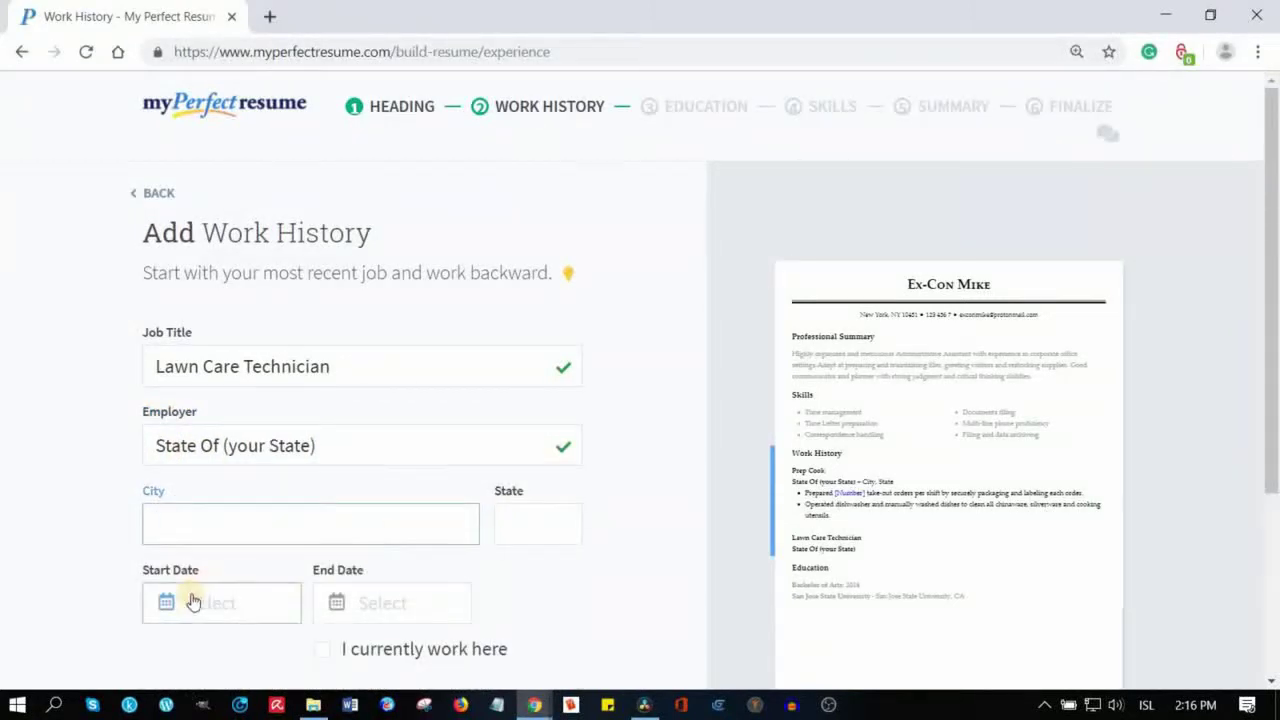
scroll(637, 573, down, 3)
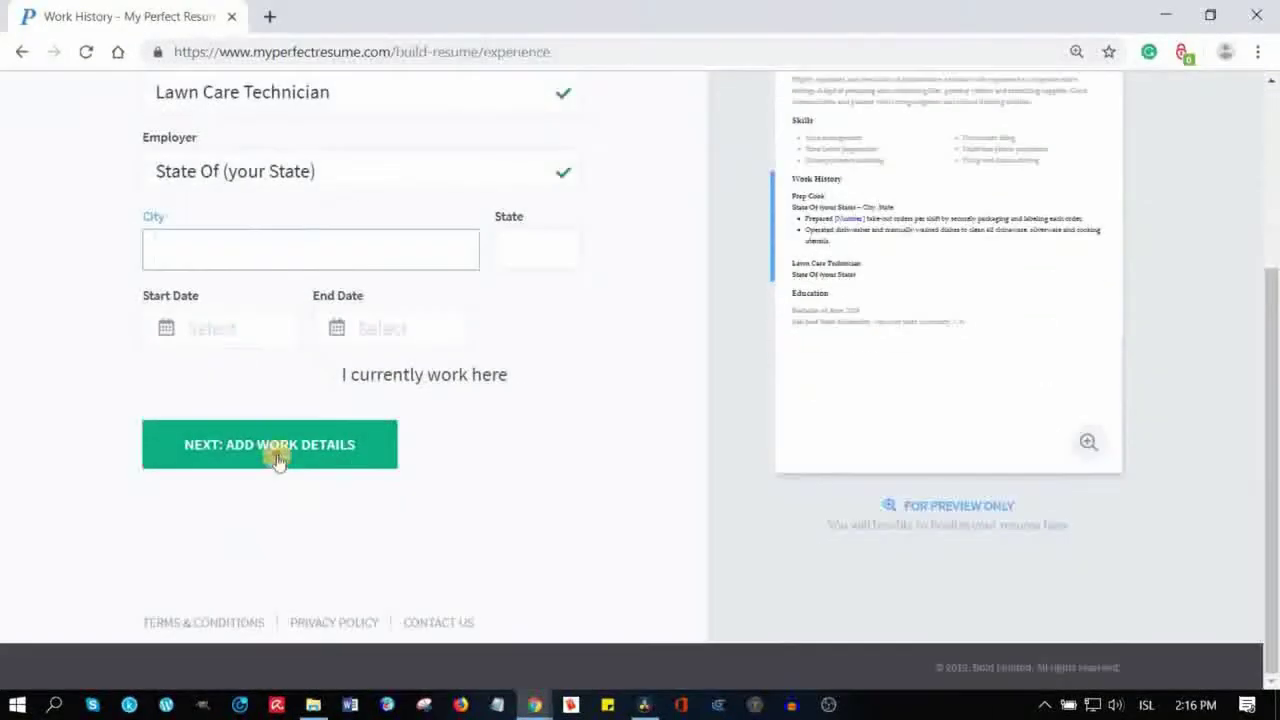
click(278, 459)
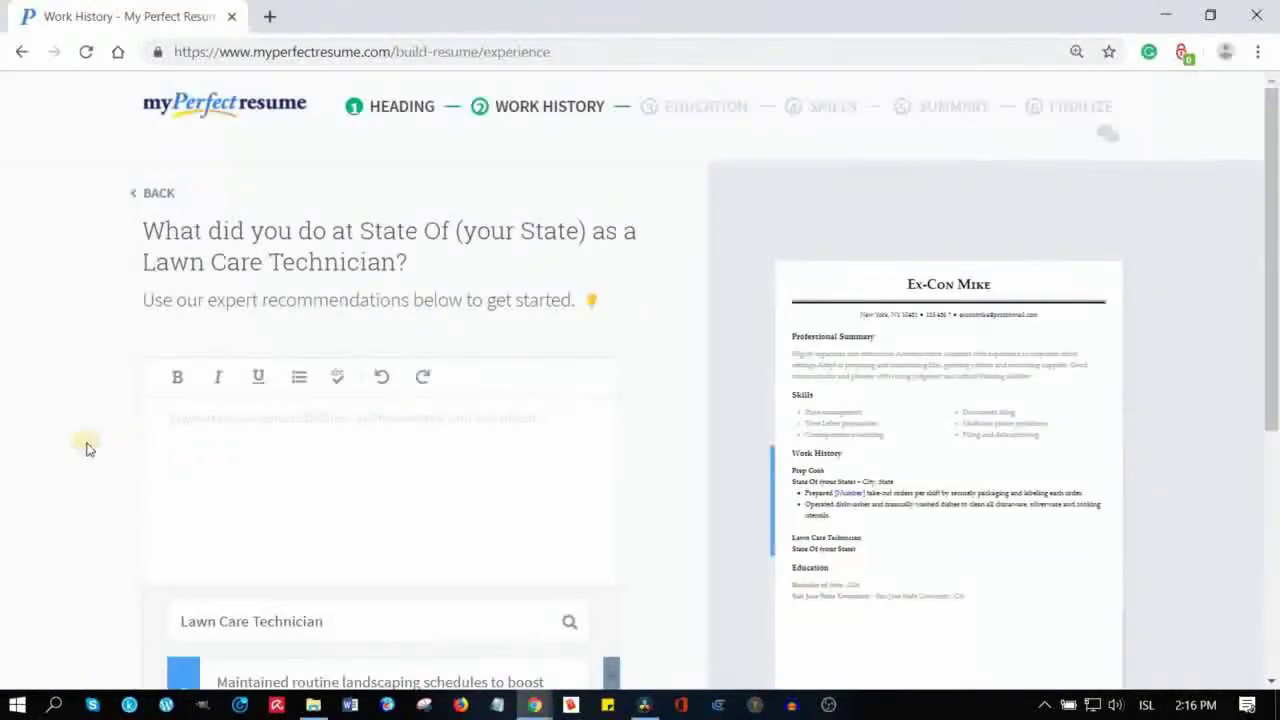
Browse the suggested lawn care phrases and add the one about maintaining routine landscaping schedules to the job description.
scroll(74, 443, down, 2)
scroll(72, 435, up, 2)
scroll(70, 435, down, 3)
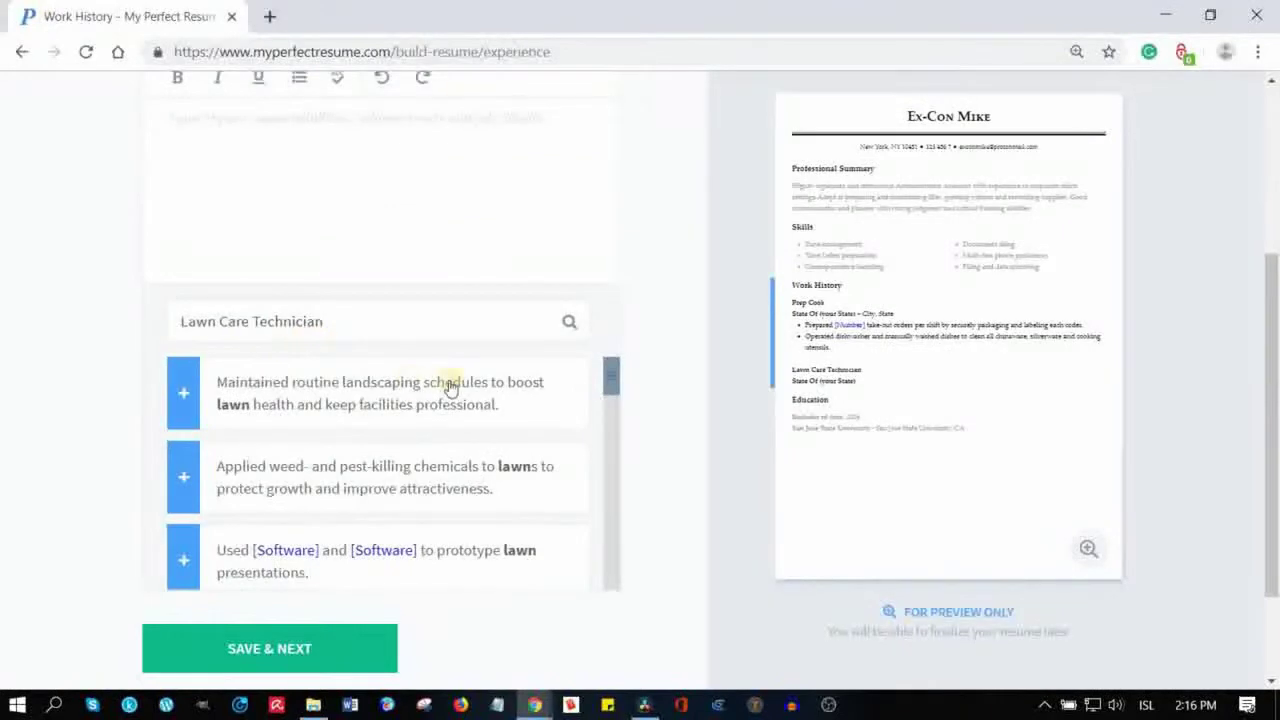
scroll(437, 408, down, 4)
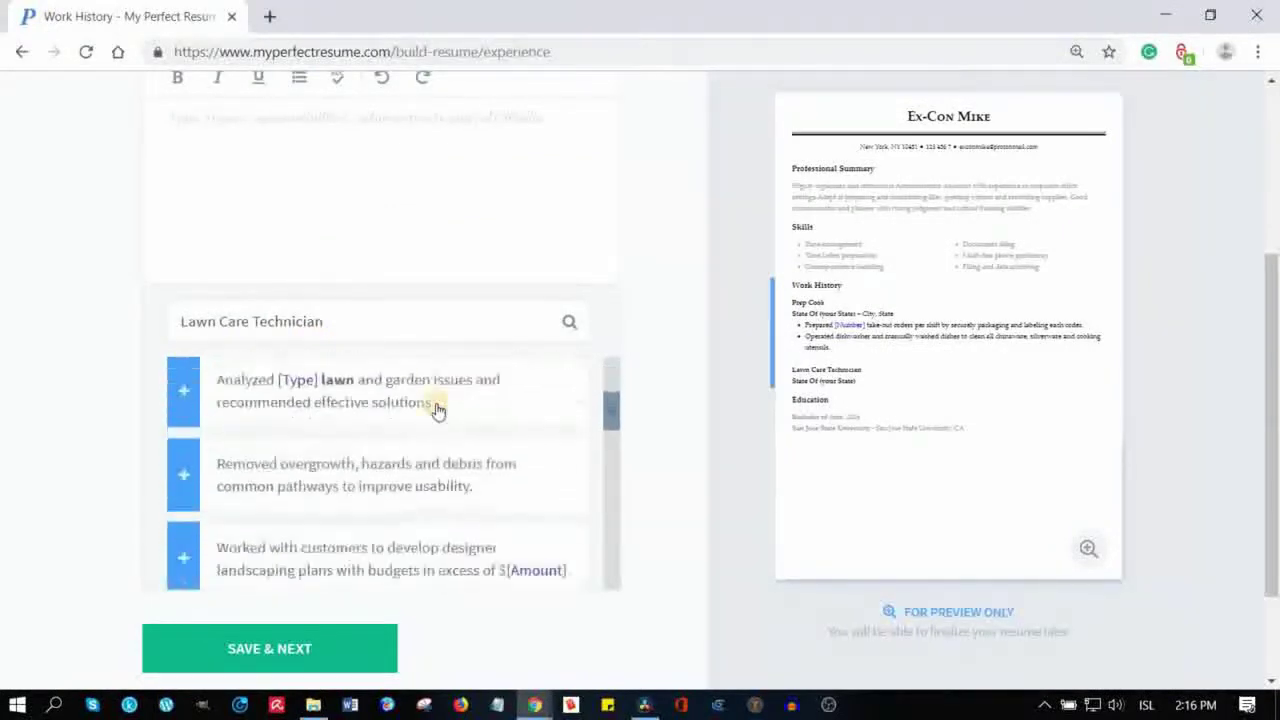
scroll(437, 408, down, 10)
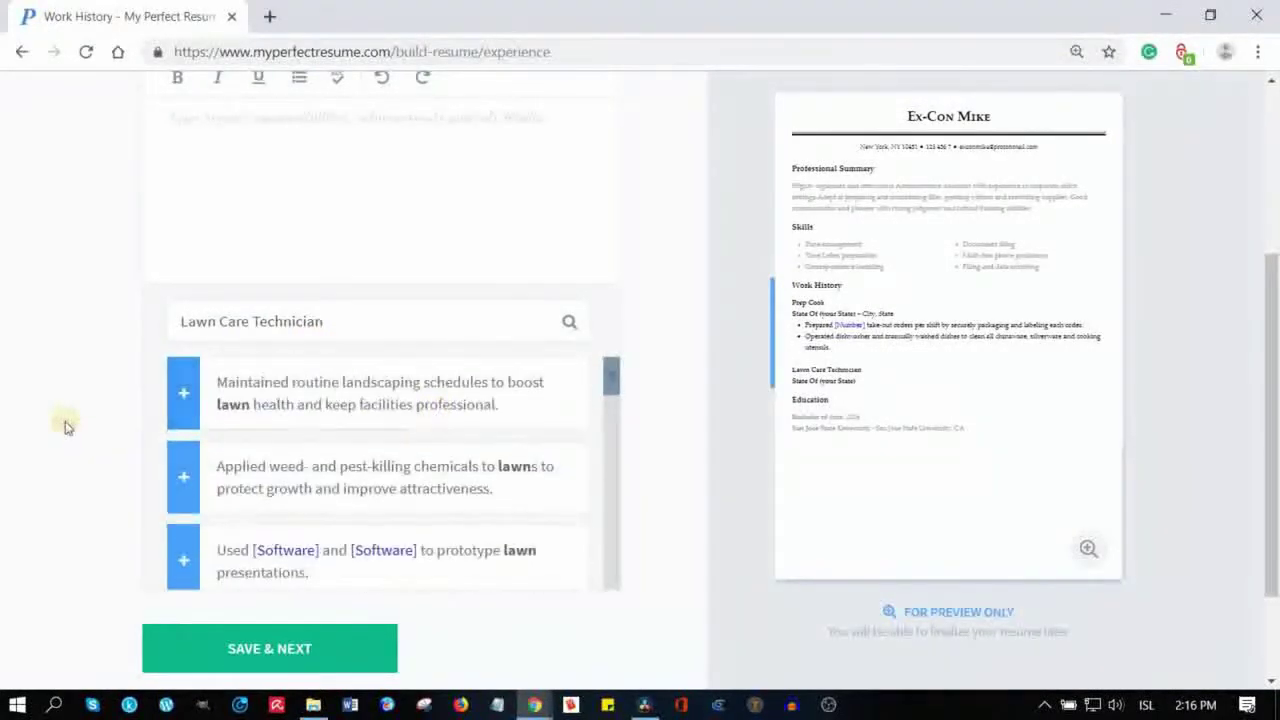
scroll(64, 427, down, 1)
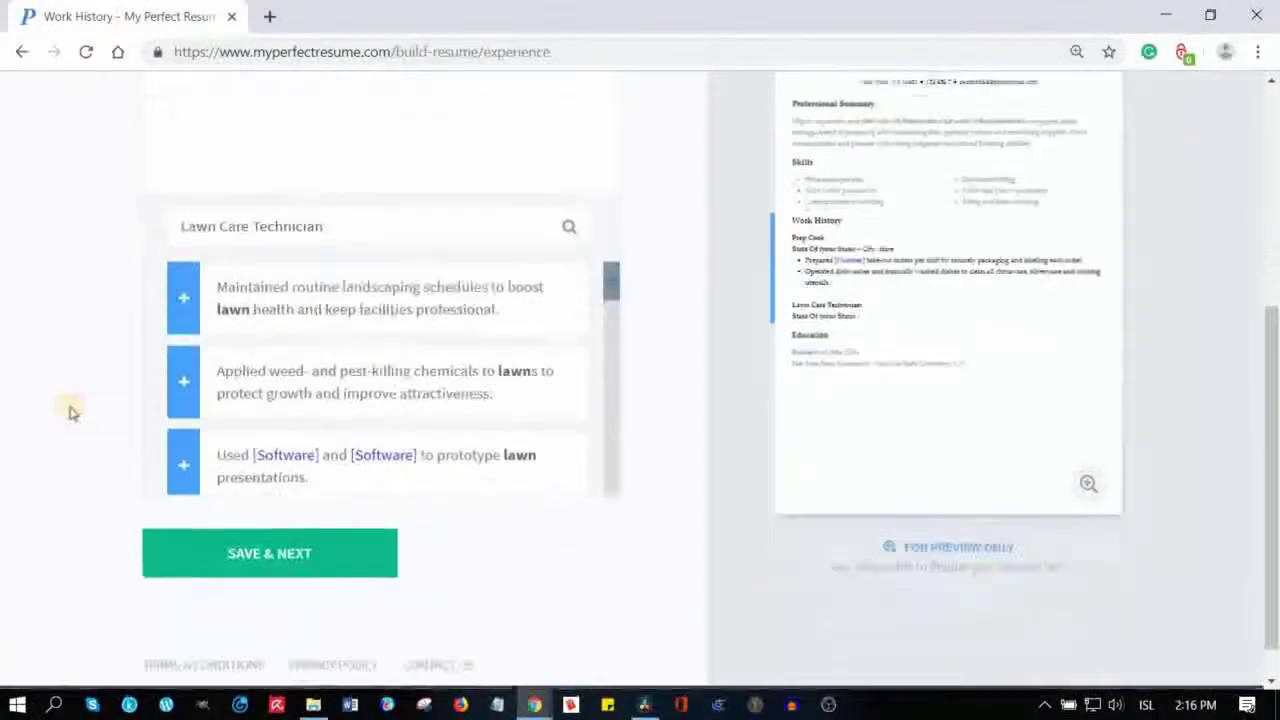
click(280, 328)
Add the suggested phrases about analyzing lawn and garden issues and removing overgrowth, hazards and debris to the Lawn Care Technician description.
scroll(320, 395, down, 1)
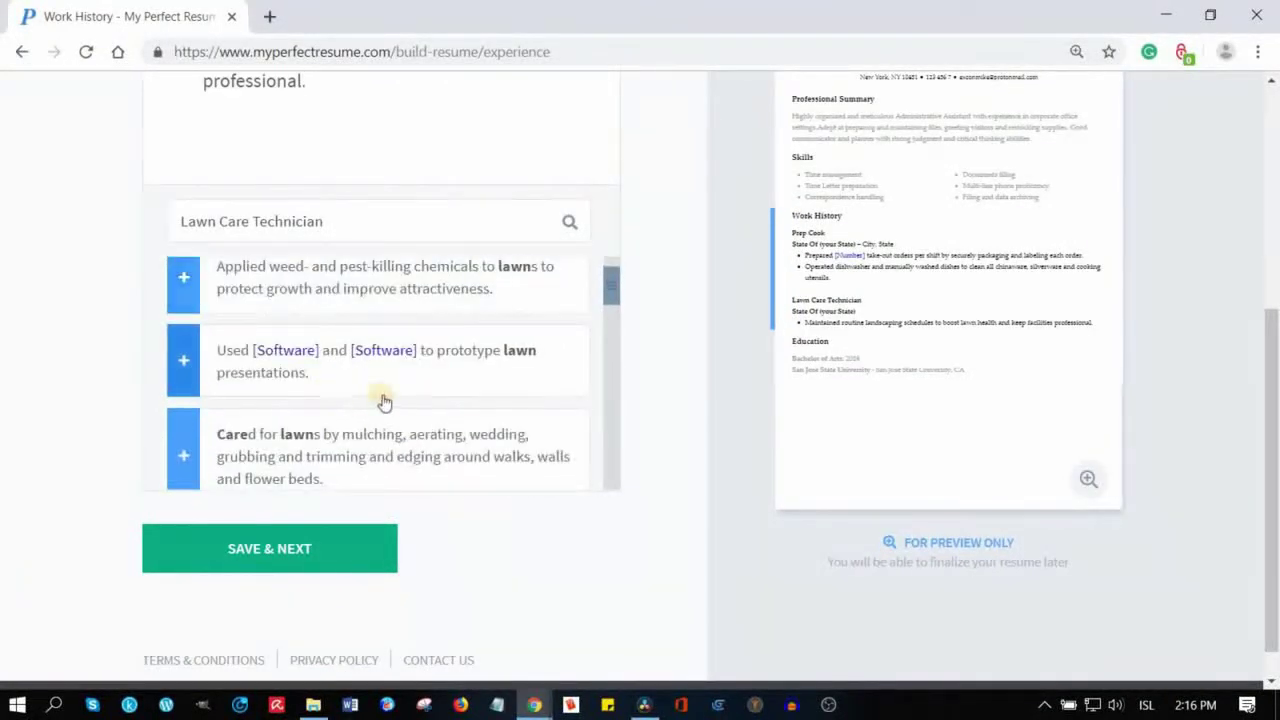
scroll(383, 400, down, 1)
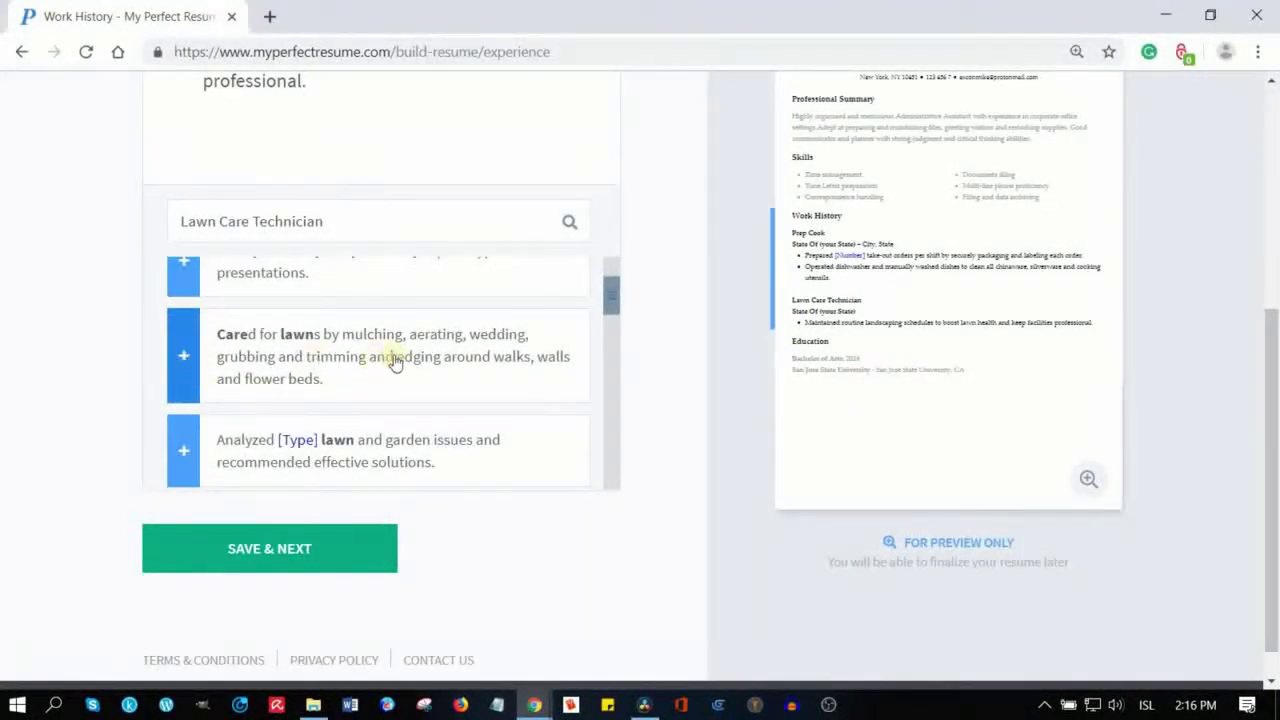
scroll(400, 360, down, 2)
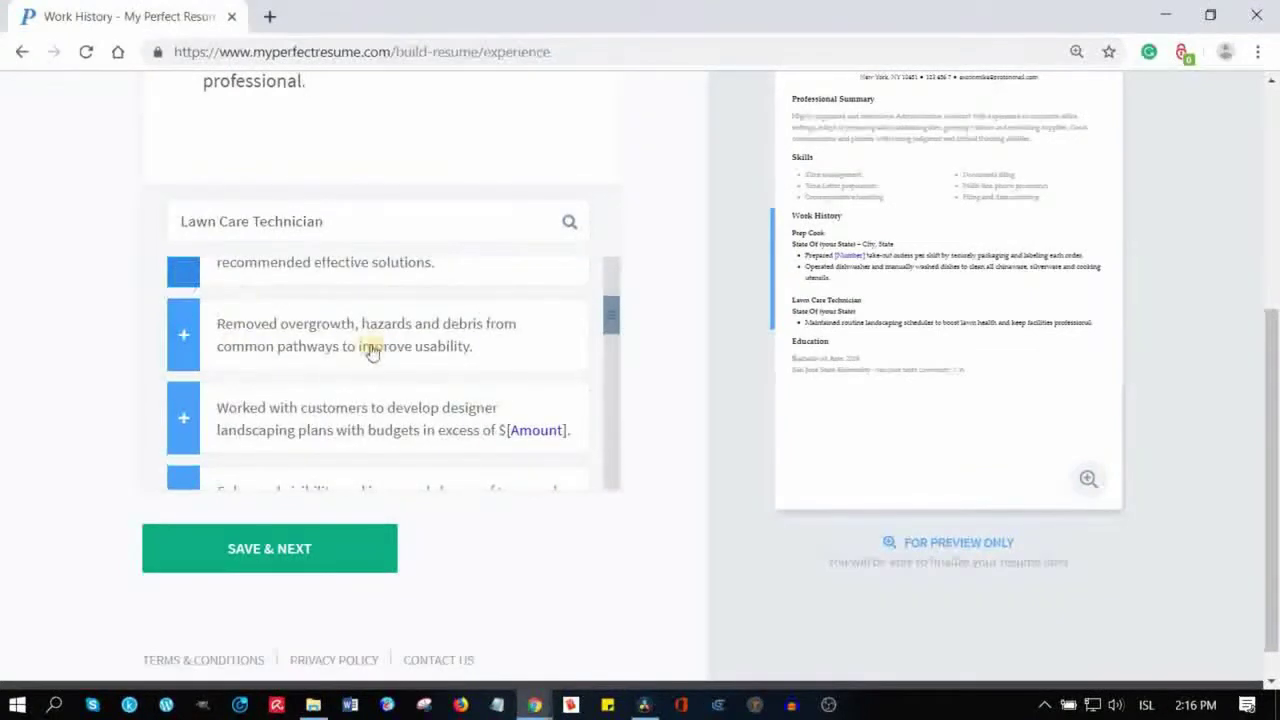
scroll(320, 360, up, 1)
click(183, 349)
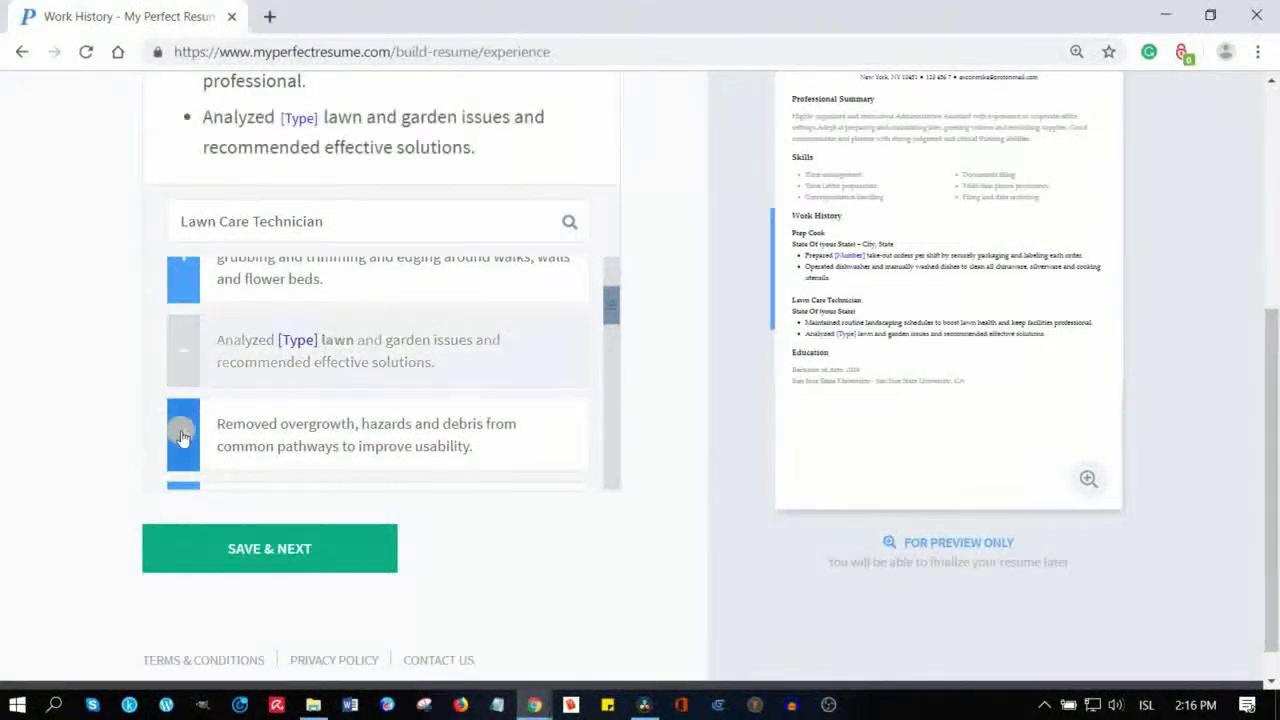
click(182, 436)
scroll(431, 380, down, 2)
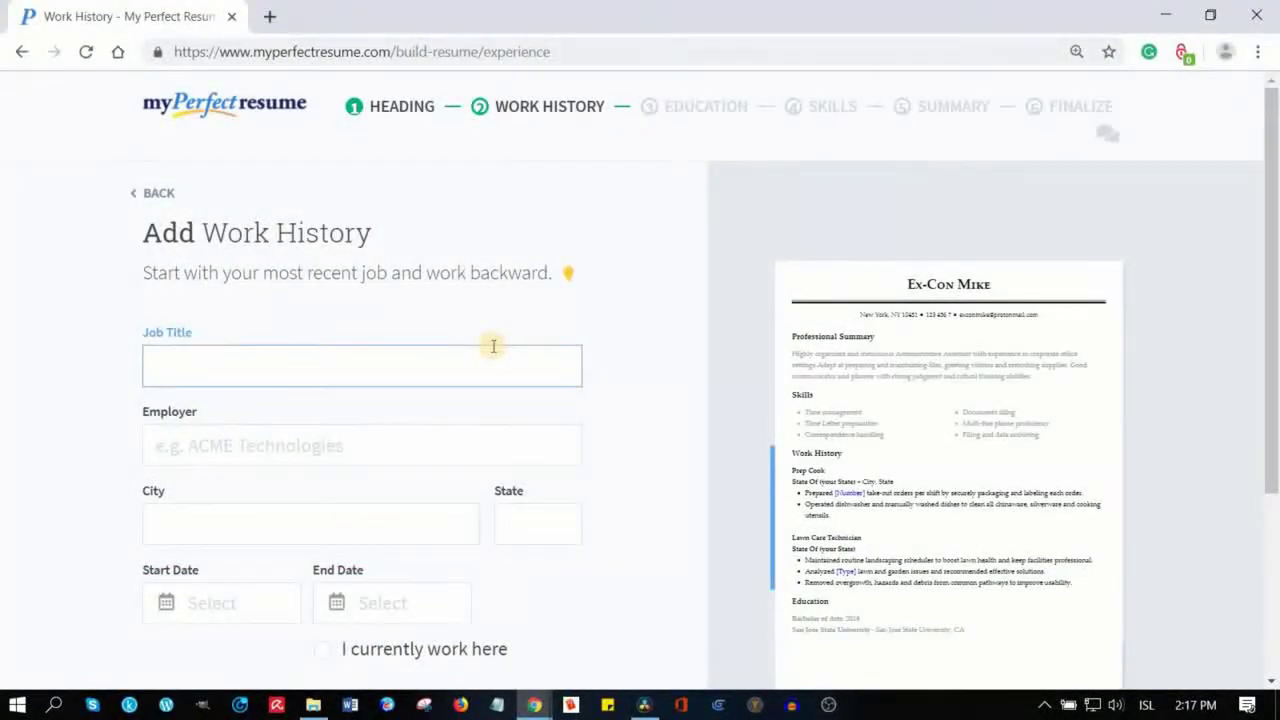
Set the third position's job title to "Janitor".
text(Ja)
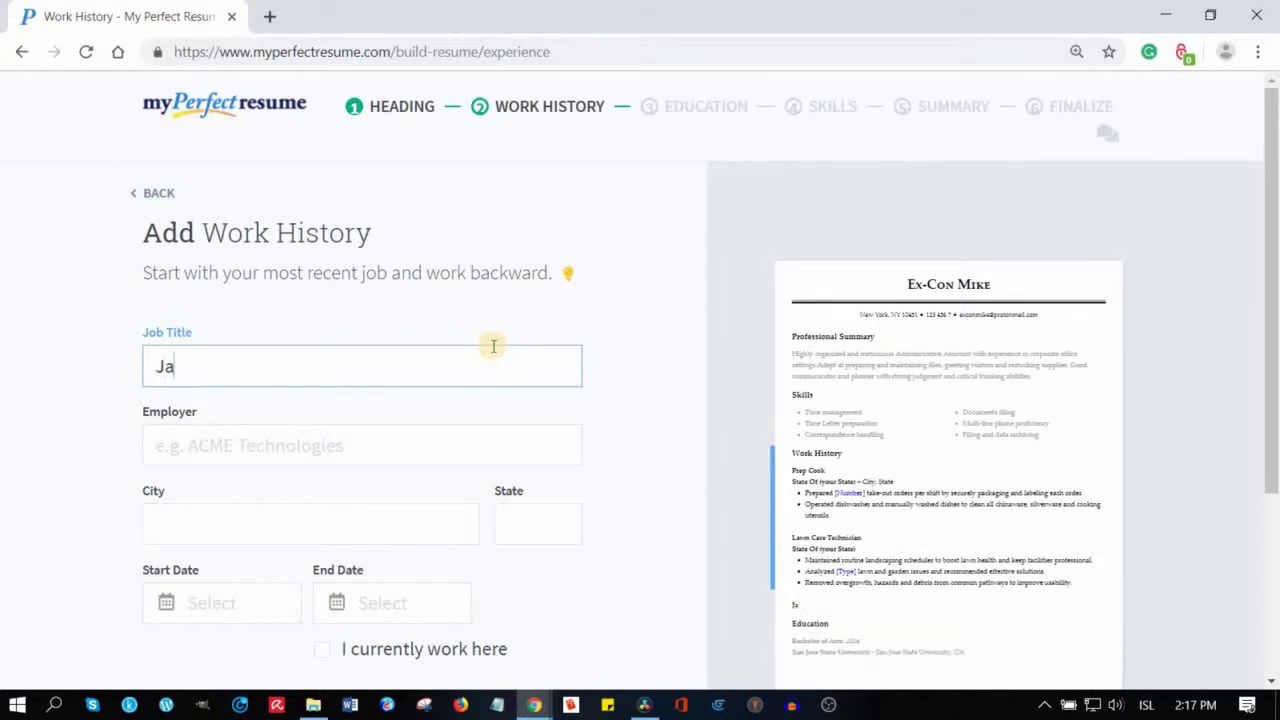
text(nitor)
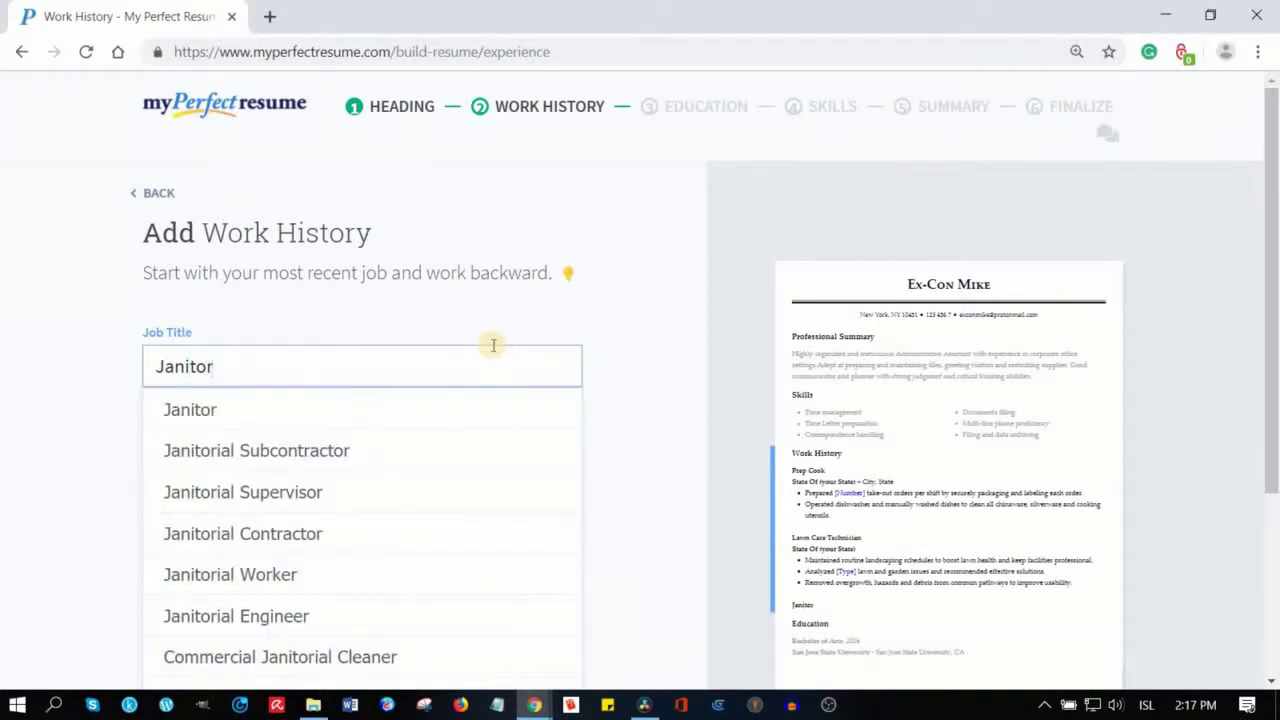
click(278, 417)
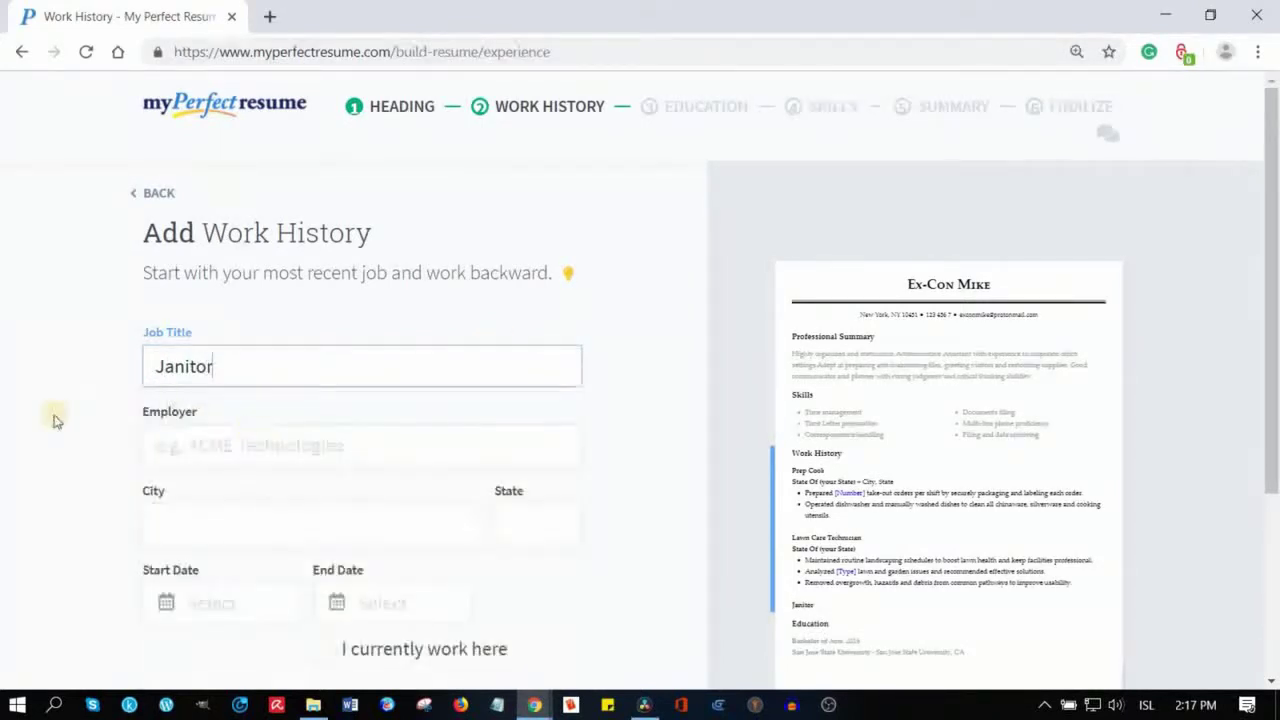
Enter "State Of (your State)" as the Janitor job's employer and continue to the work details with location and dates blank.
click(214, 448)
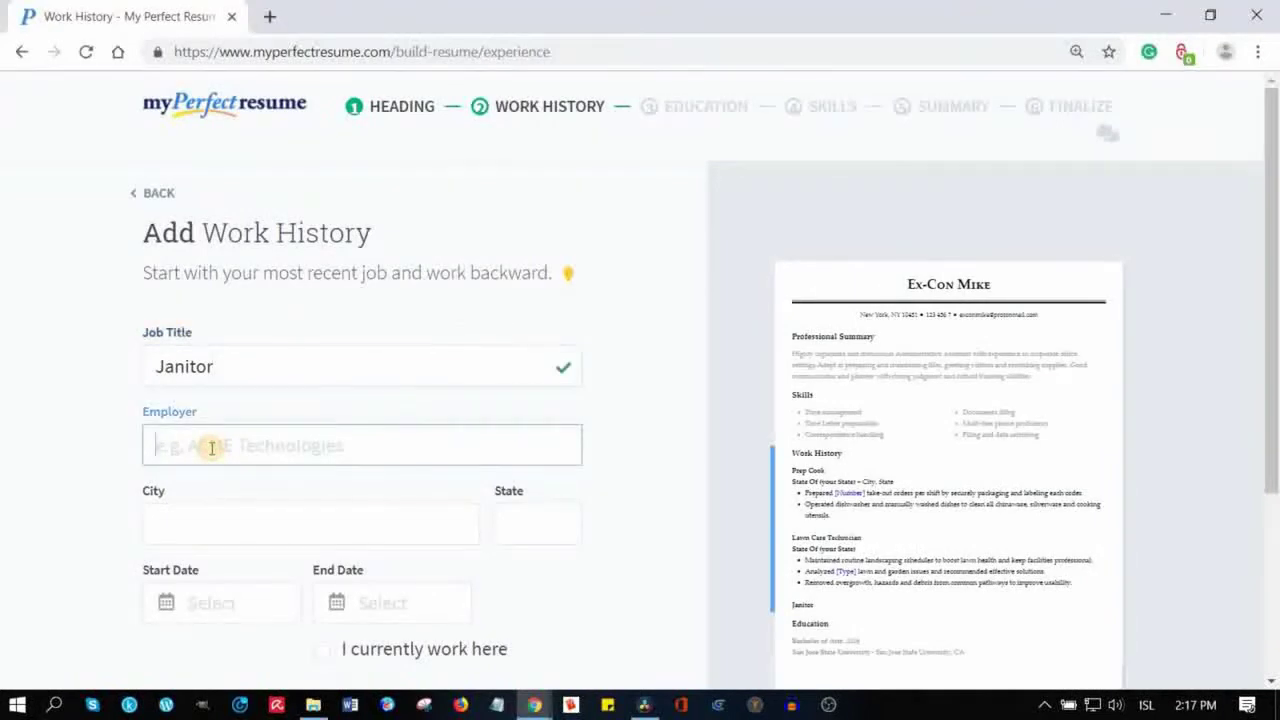
text(Stat)
text(e)
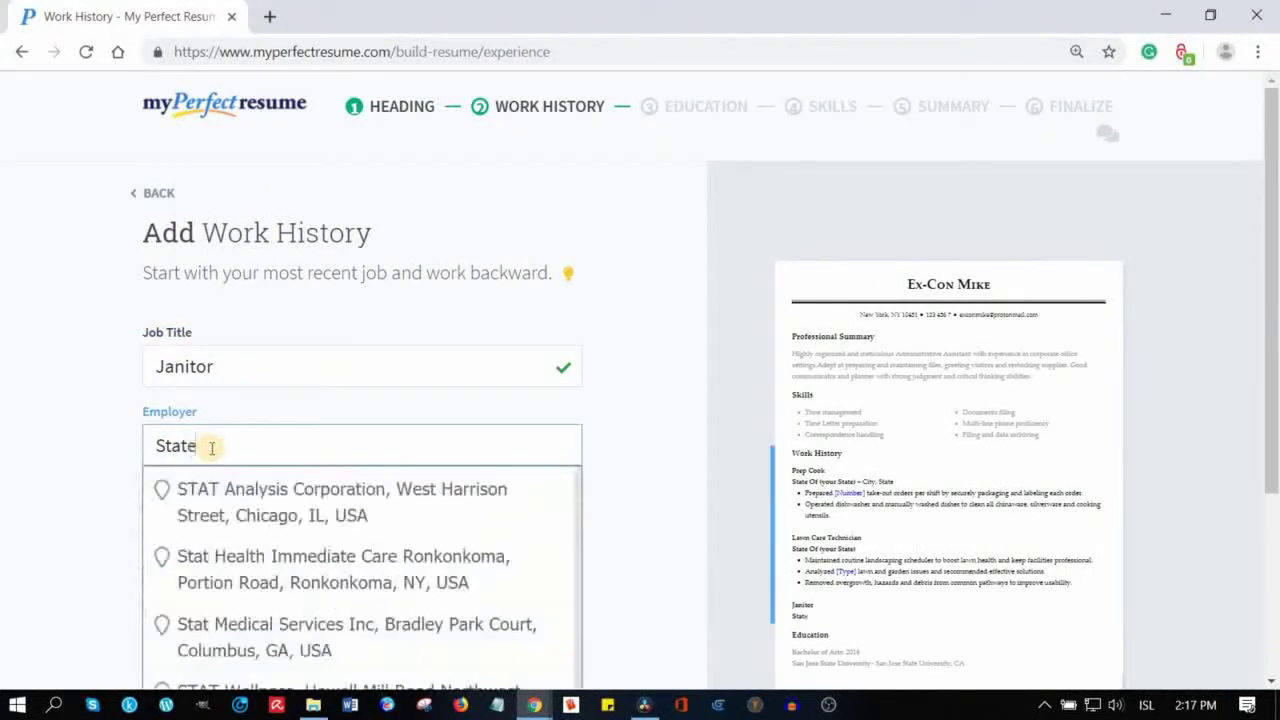
text( of (your state)
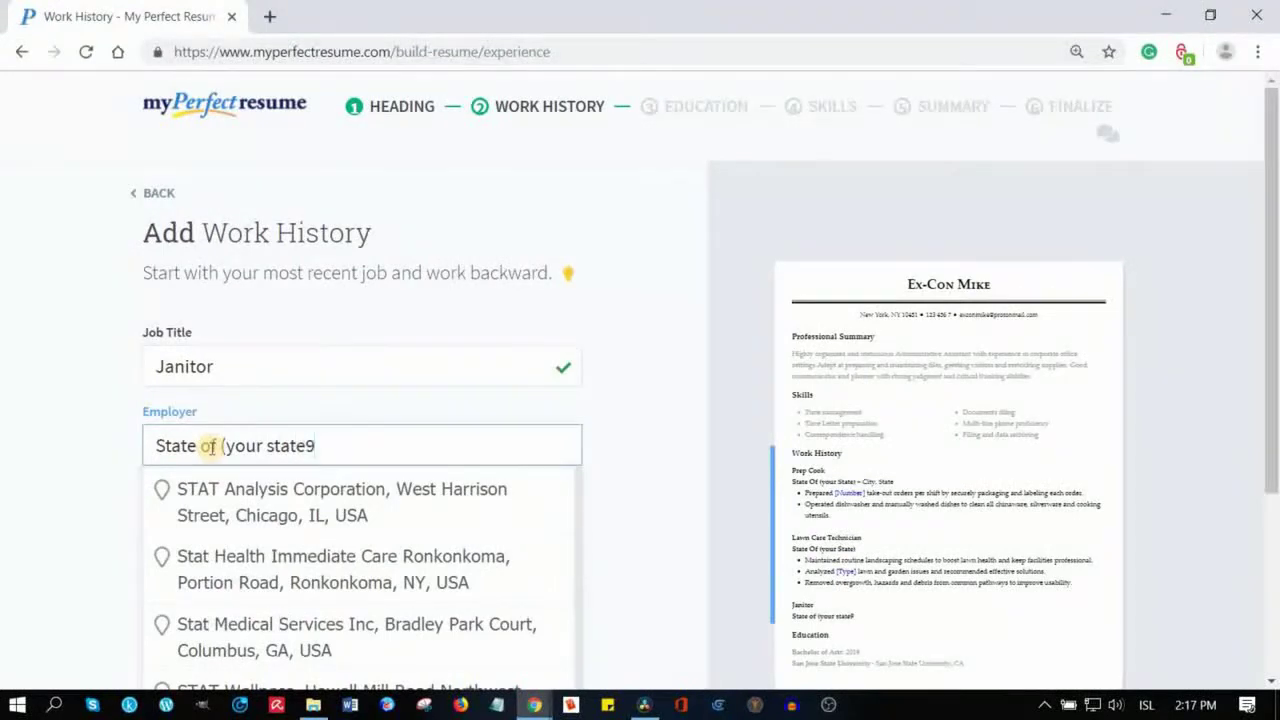
click(621, 462)
scroll(600, 508, down, 2)
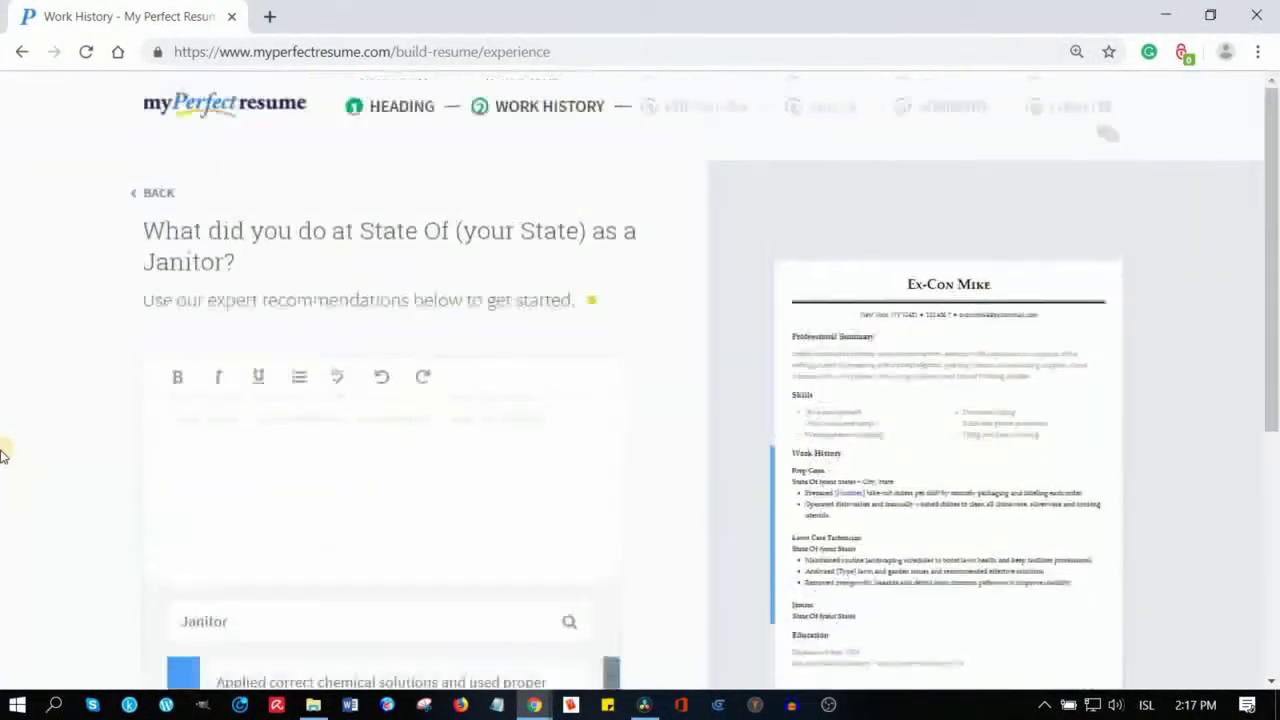
Add the suggested phrases about correct chemical solutions, carpet steam cleaning and mowing and maintaining exterior spaces to the Janitor job description.
scroll(70, 446, down, 3)
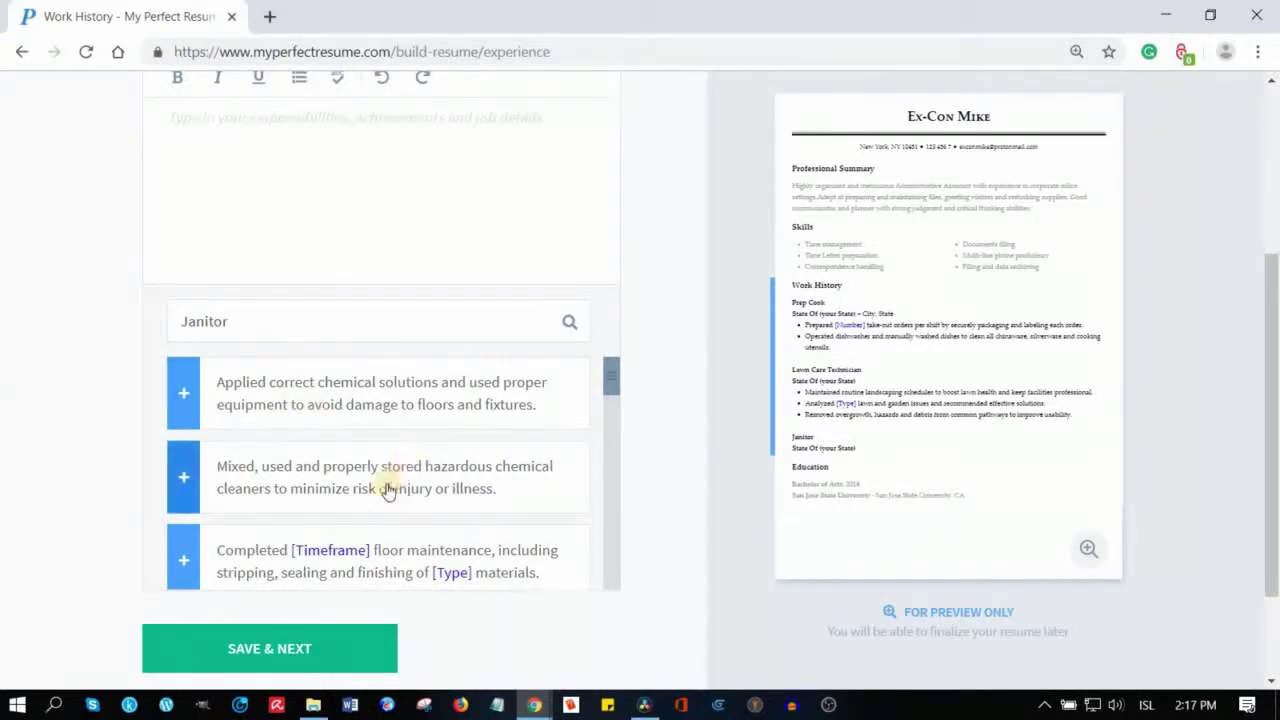
scroll(400, 475, up, 1)
scroll(91, 386, down, 2)
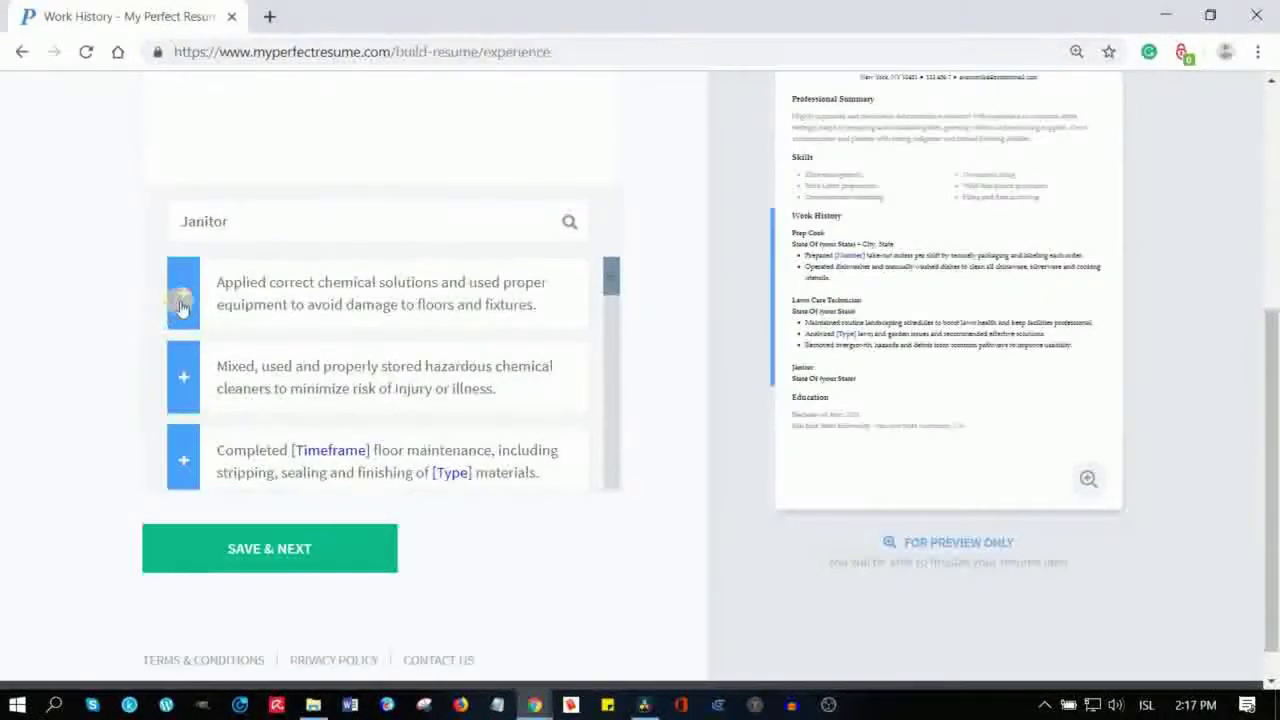
click(181, 308)
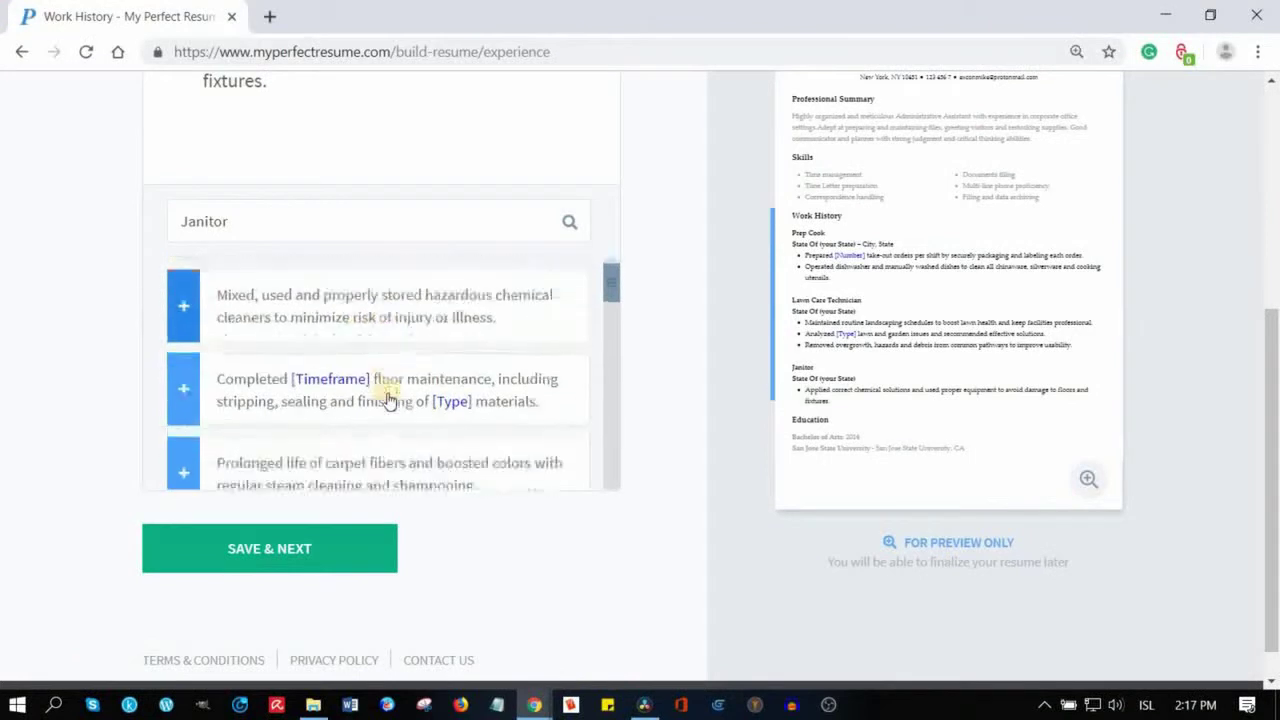
scroll(390, 400, down, 1)
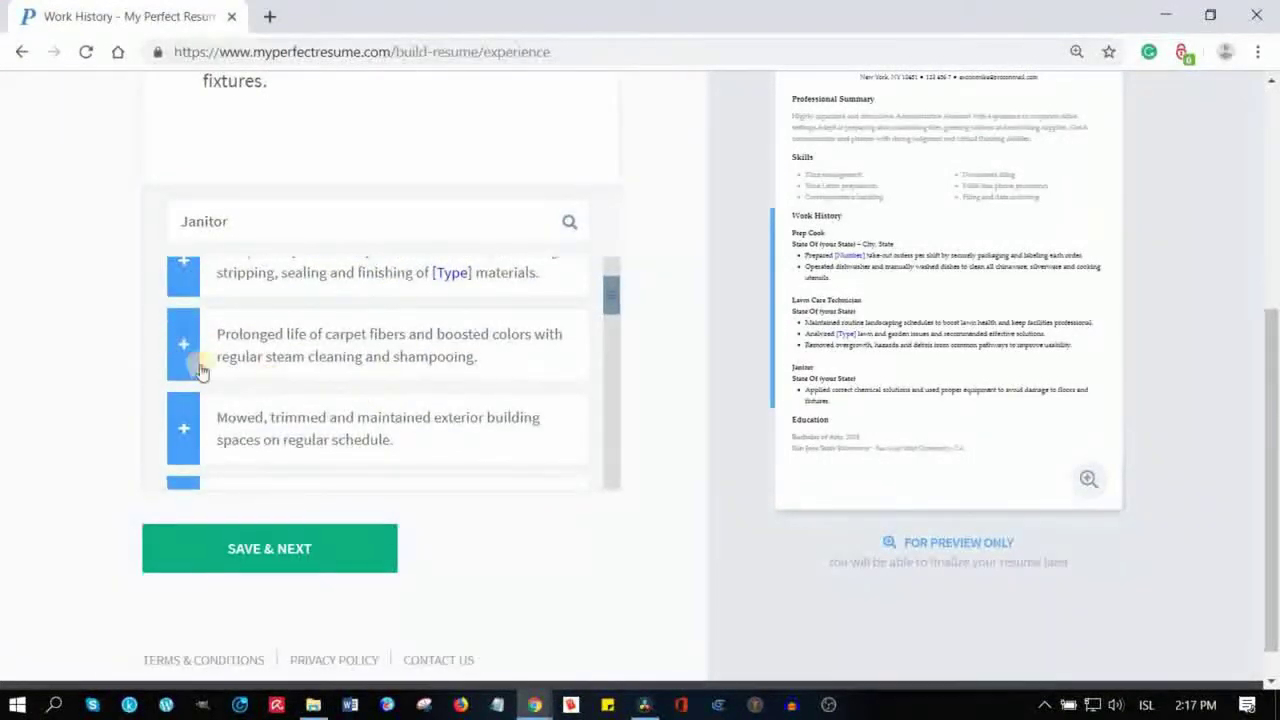
click(390, 368)
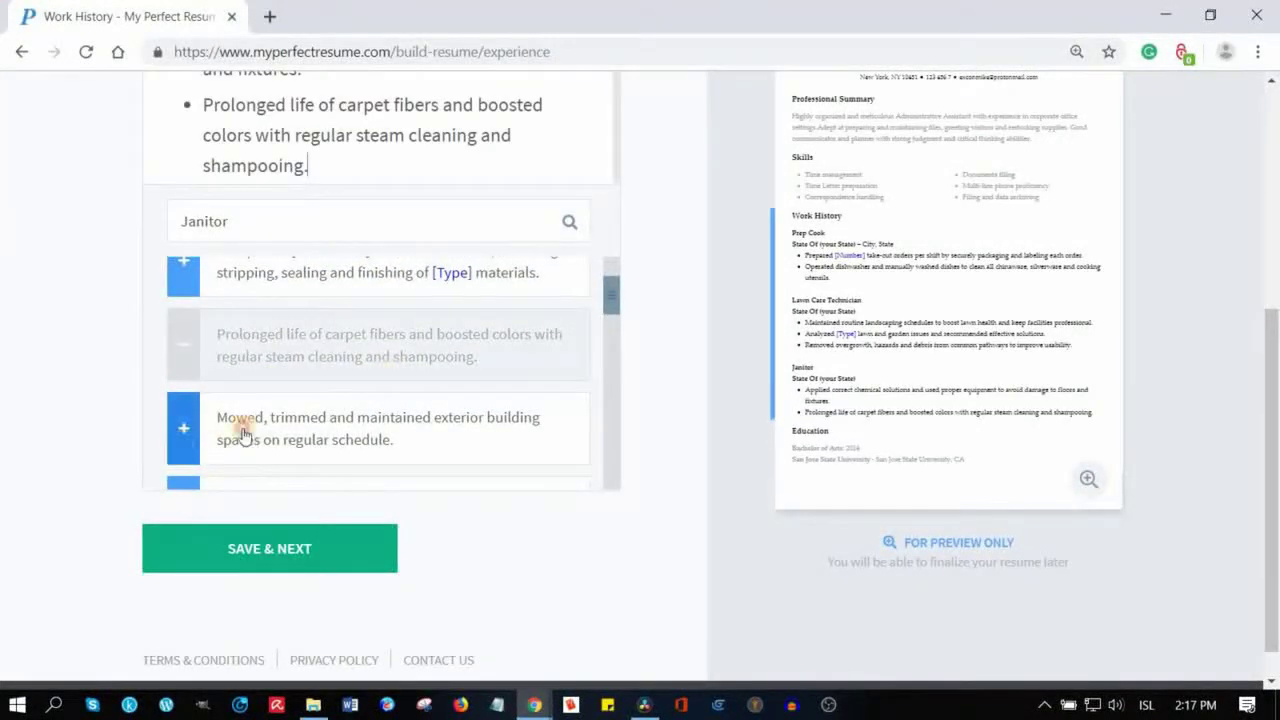
click(390, 396)
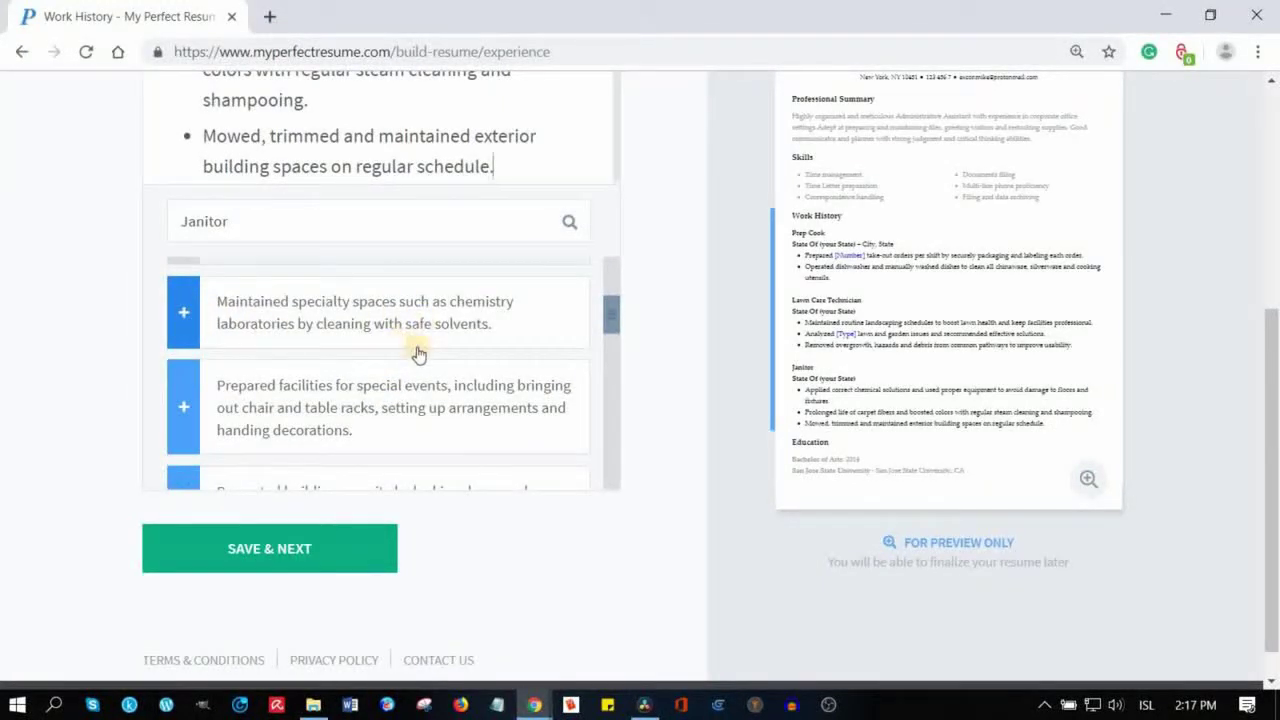
Add the suggested phrase about preparing facilities for special events to the Janitor job description and save the position.
scroll(420, 355, down, 1)
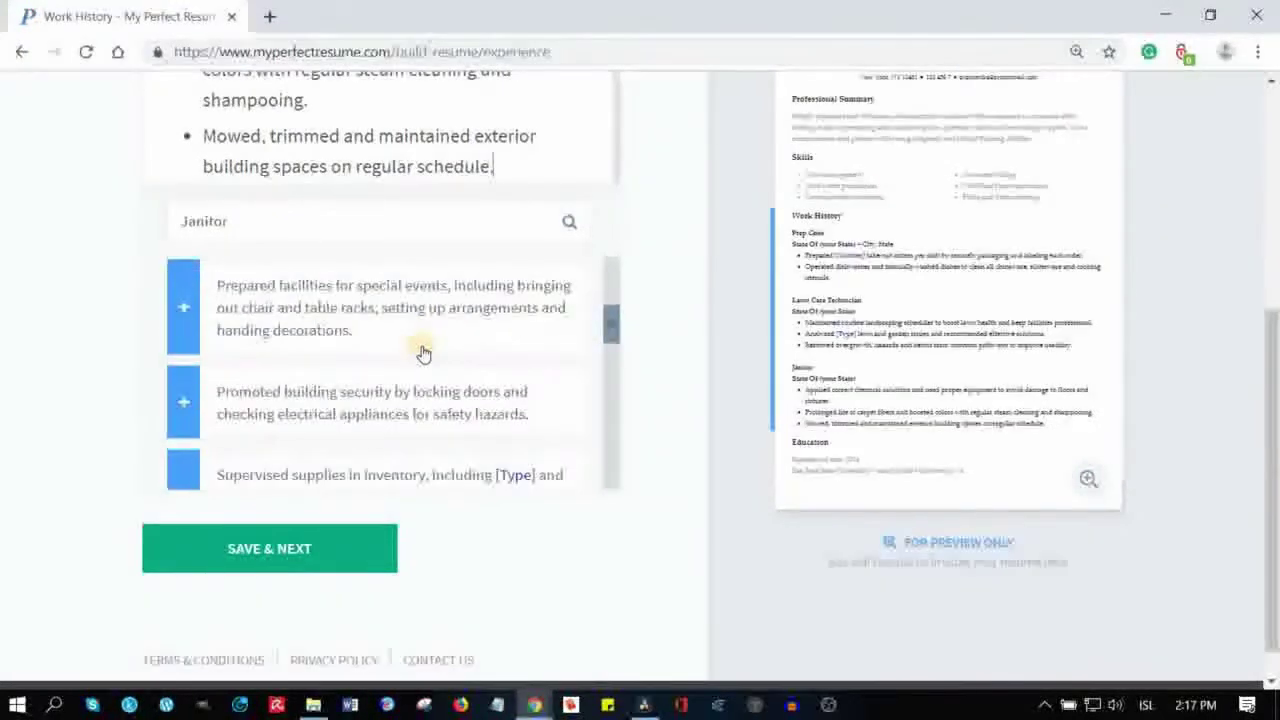
click(228, 335)
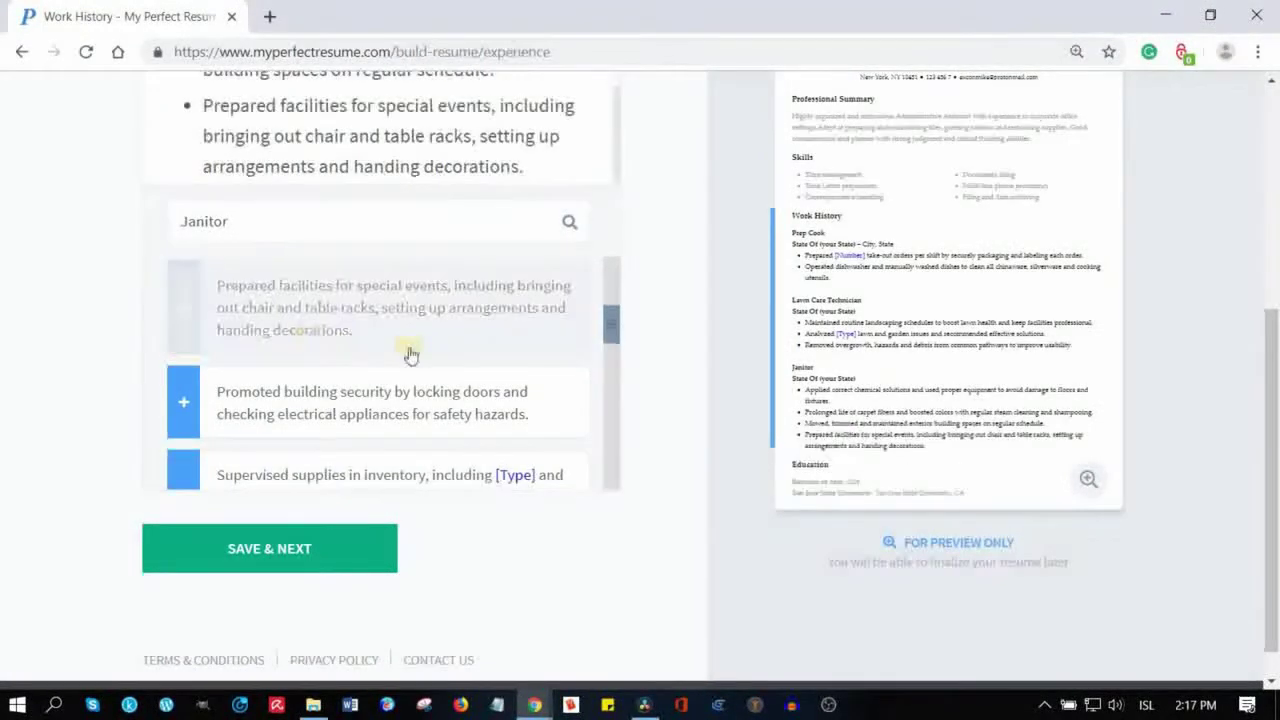
scroll(410, 355, down, 1)
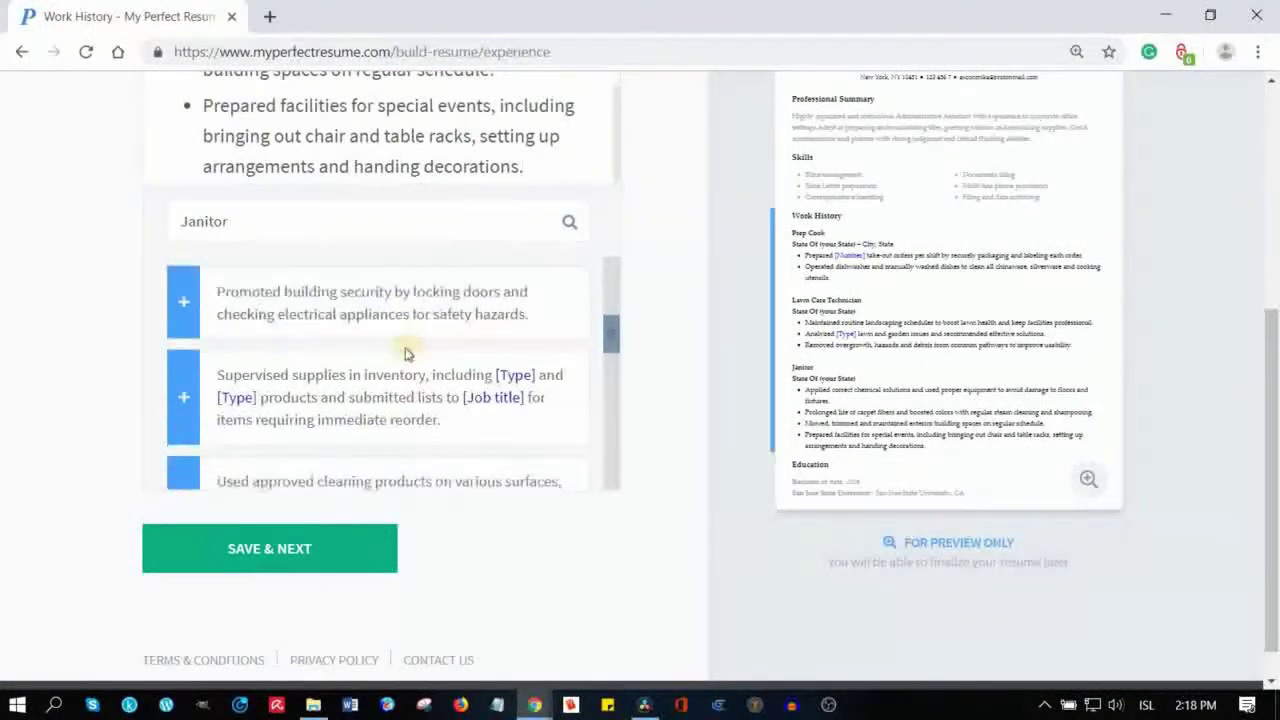
scroll(402, 356, down, 1)
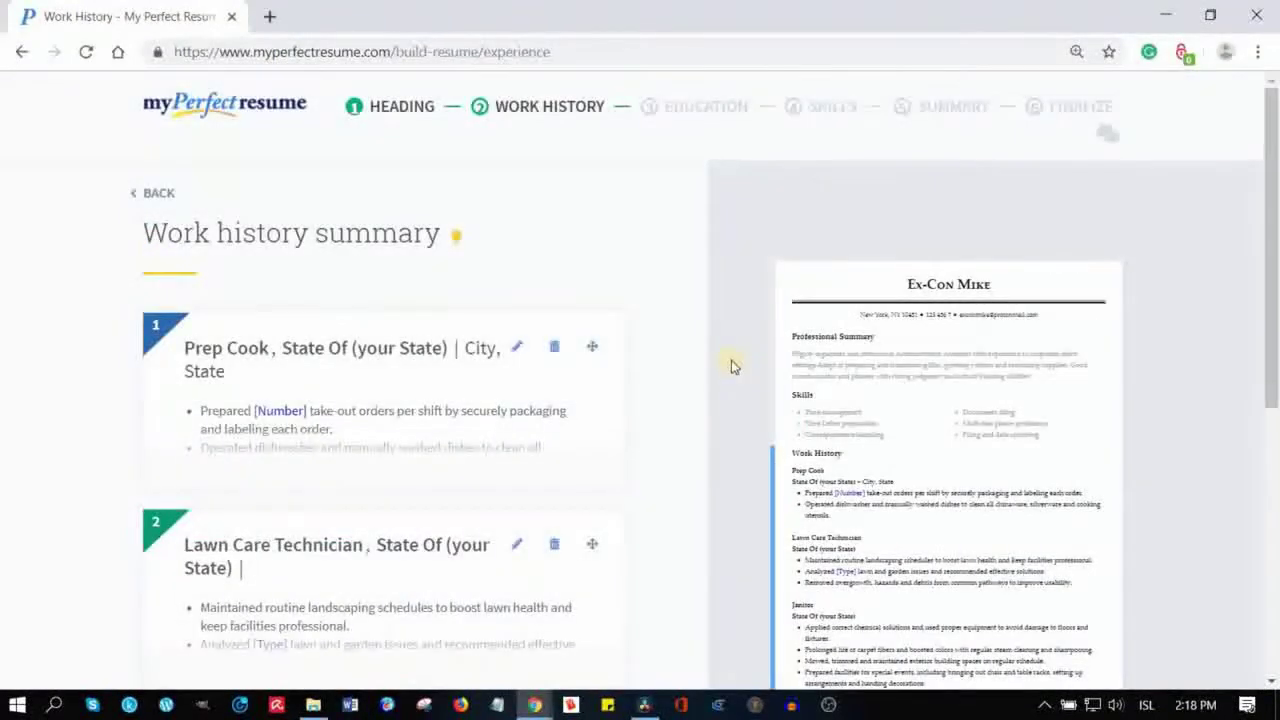
Continue from the work history summary through the education introduction to the school details form.
scroll(271, 300, down, 3)
scroll(408, 487, down, 2)
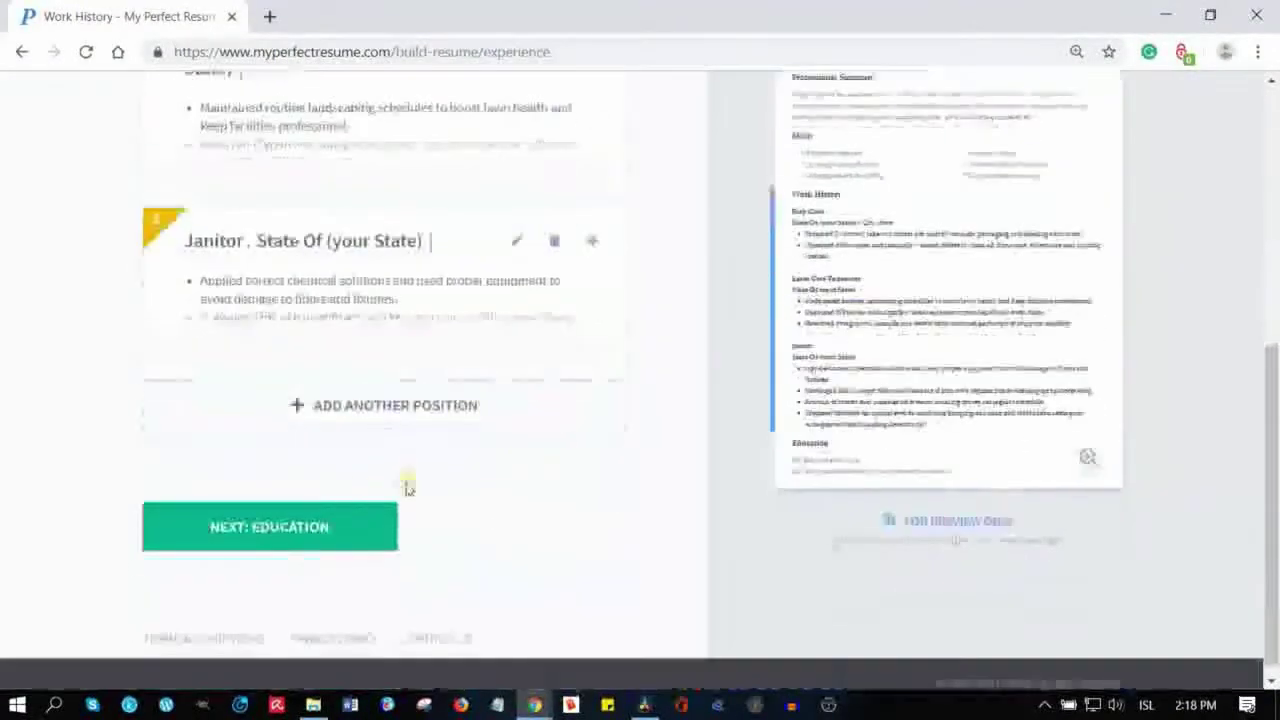
click(255, 521)
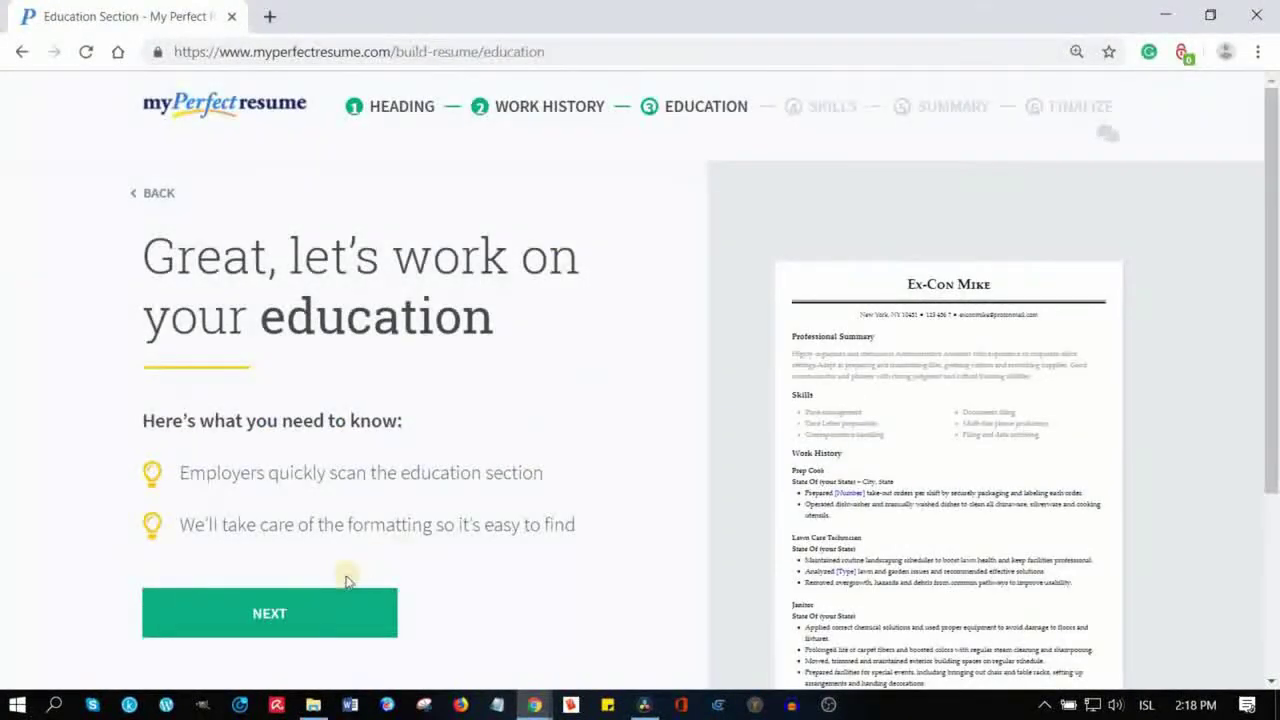
click(309, 603)
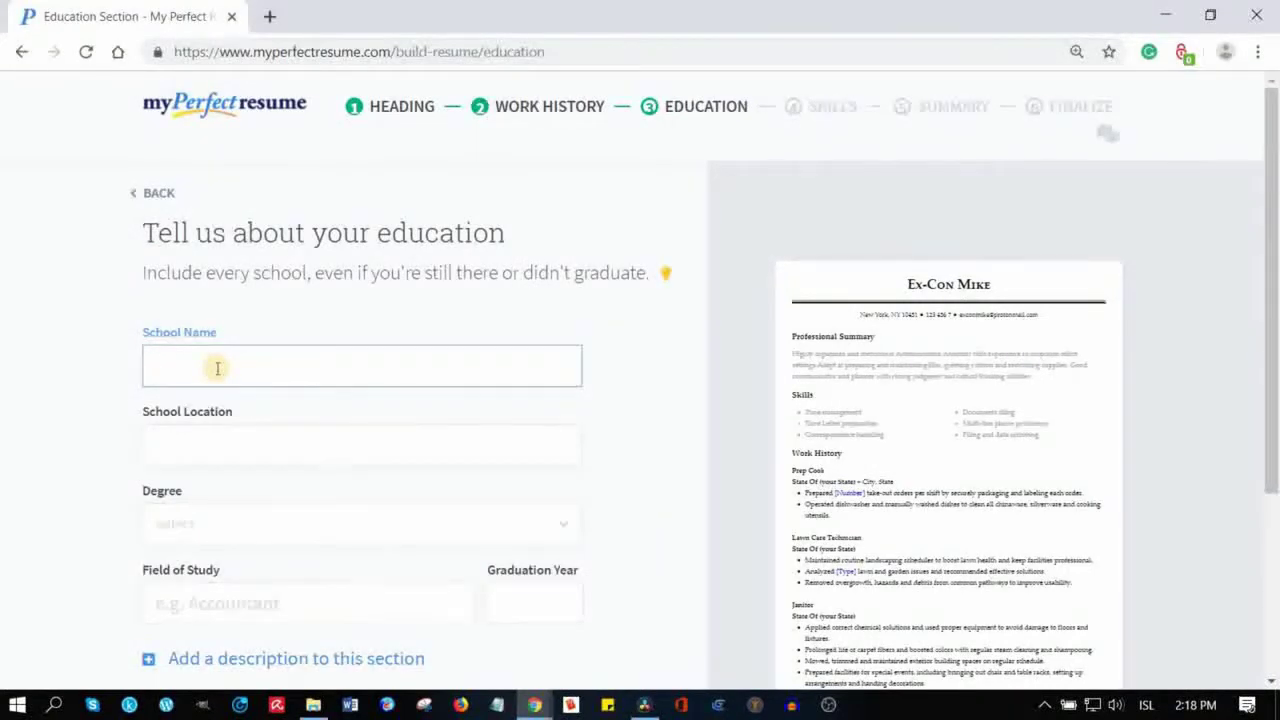
Enter "New York Public School District" as the school name without picking a suggested place.
text(New York)
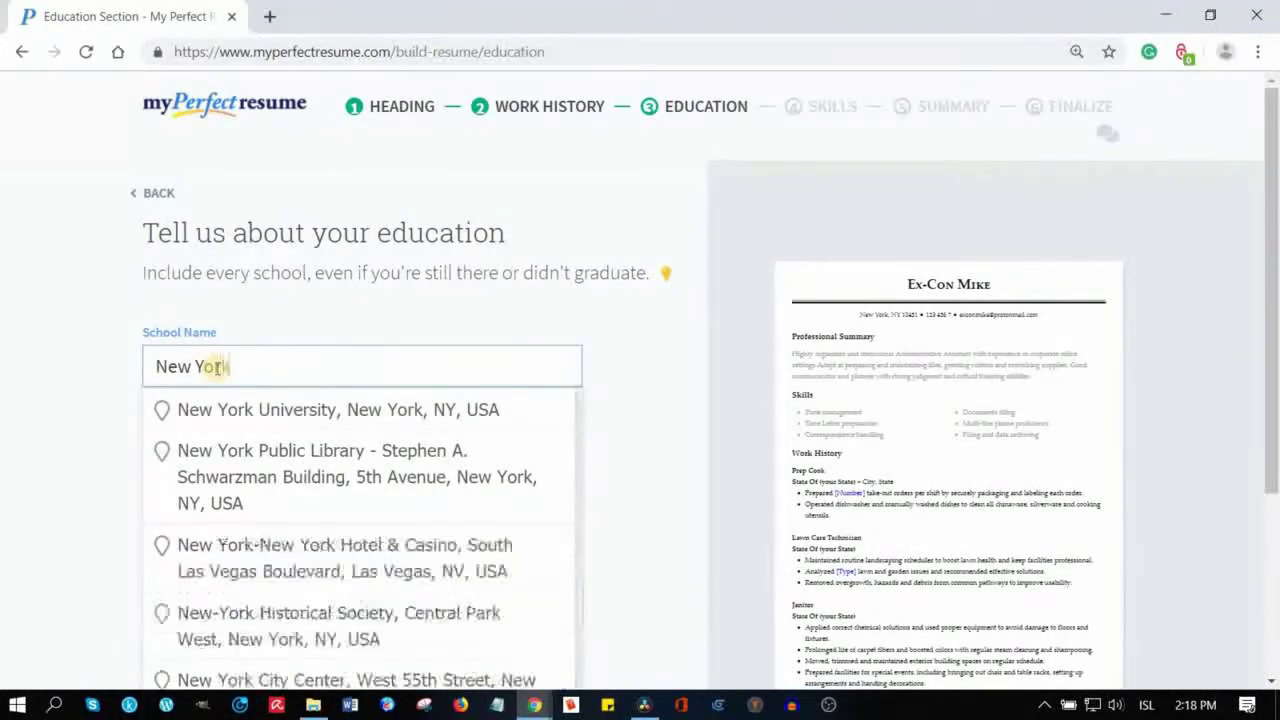
text( Public Scho)
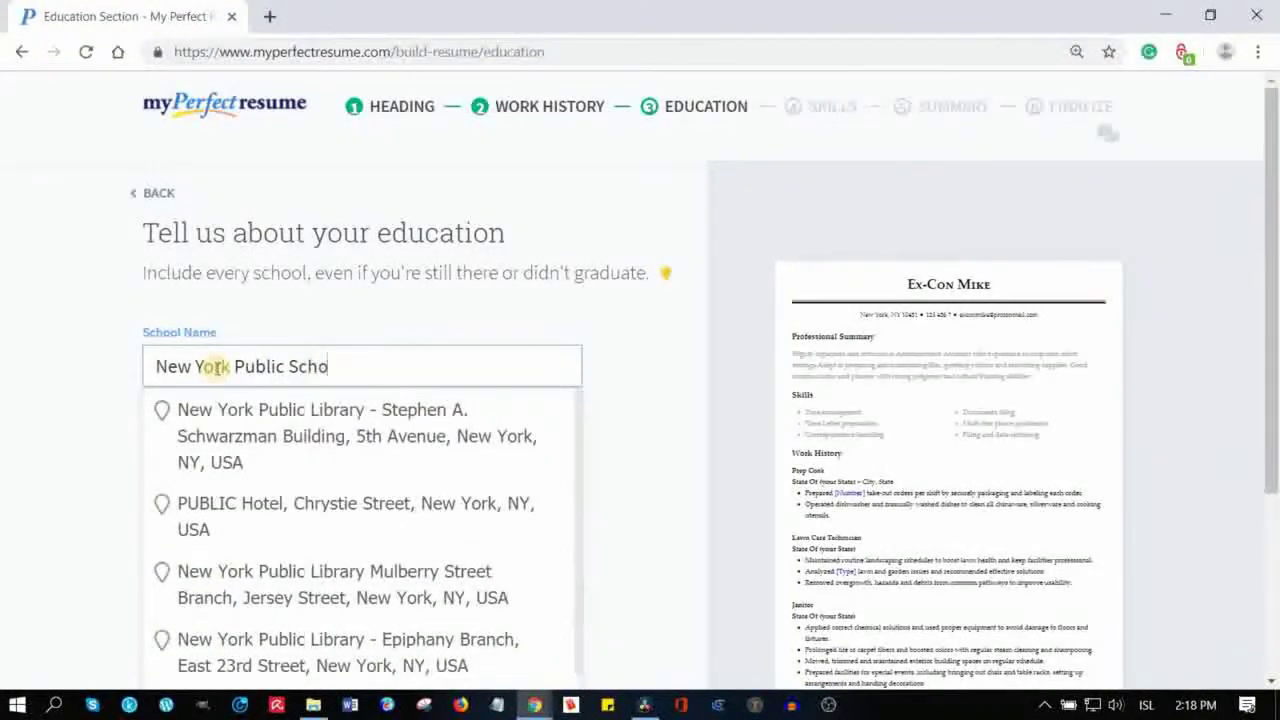
text(ol District)
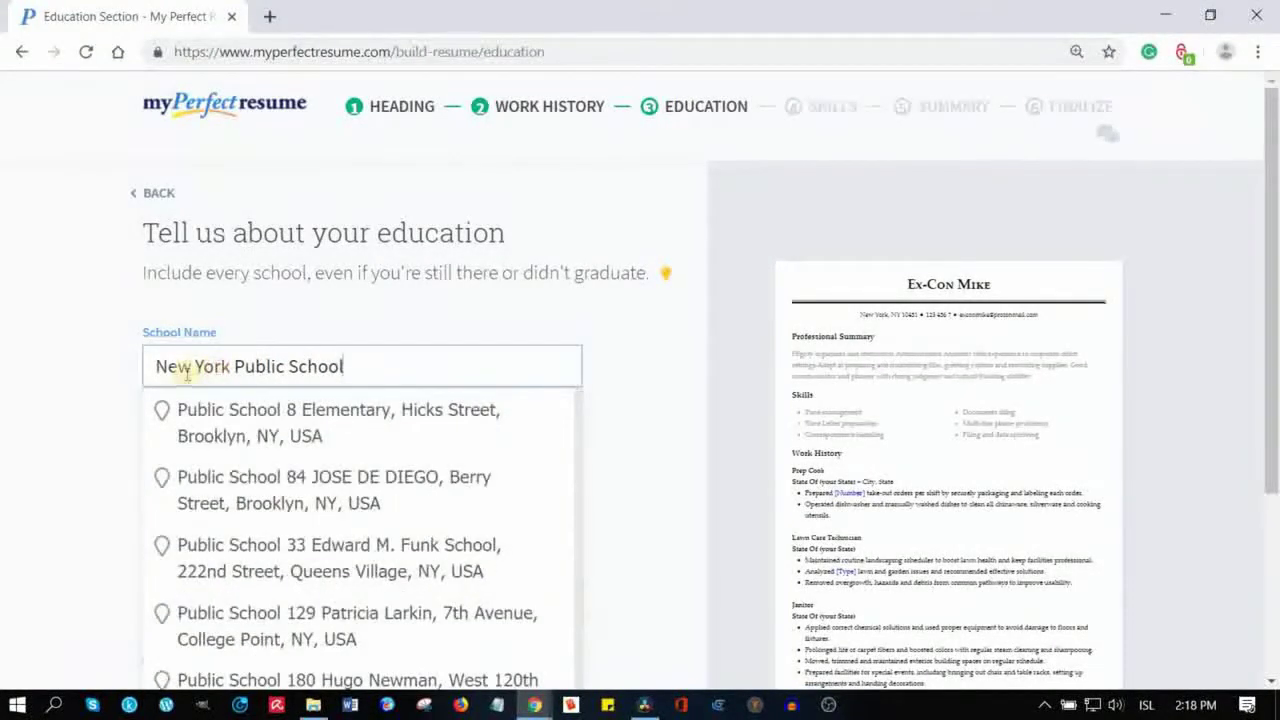
click(82, 410)
click(196, 447)
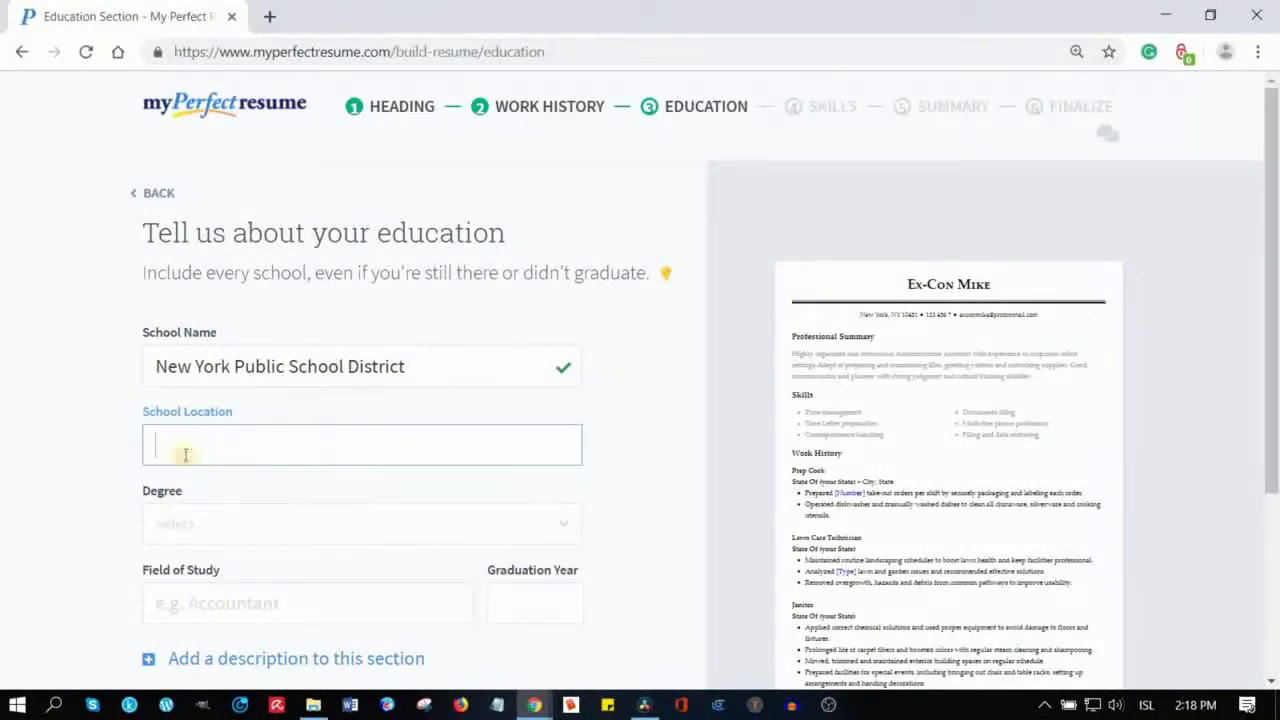
Set the degree to GED with graduation year 1991, leave the school location blank, and save the education entry.
scroll(209, 435, down, 1)
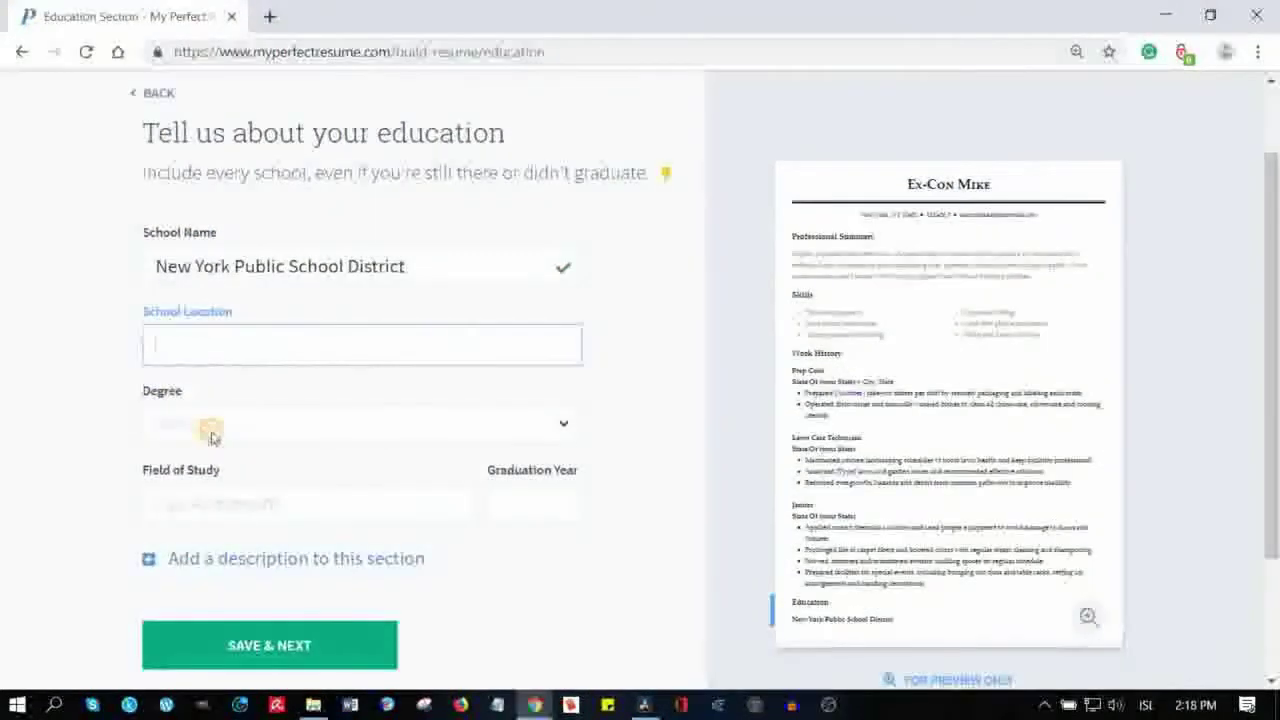
click(209, 435)
click(177, 557)
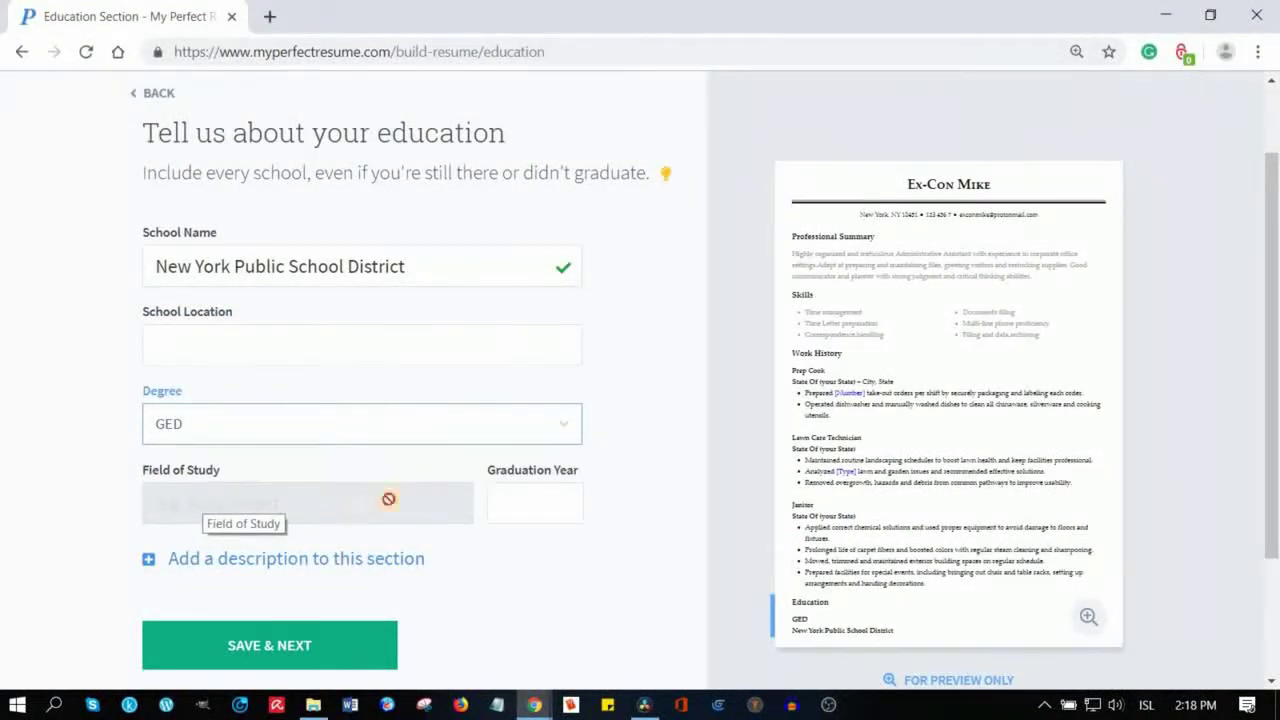
click(528, 515)
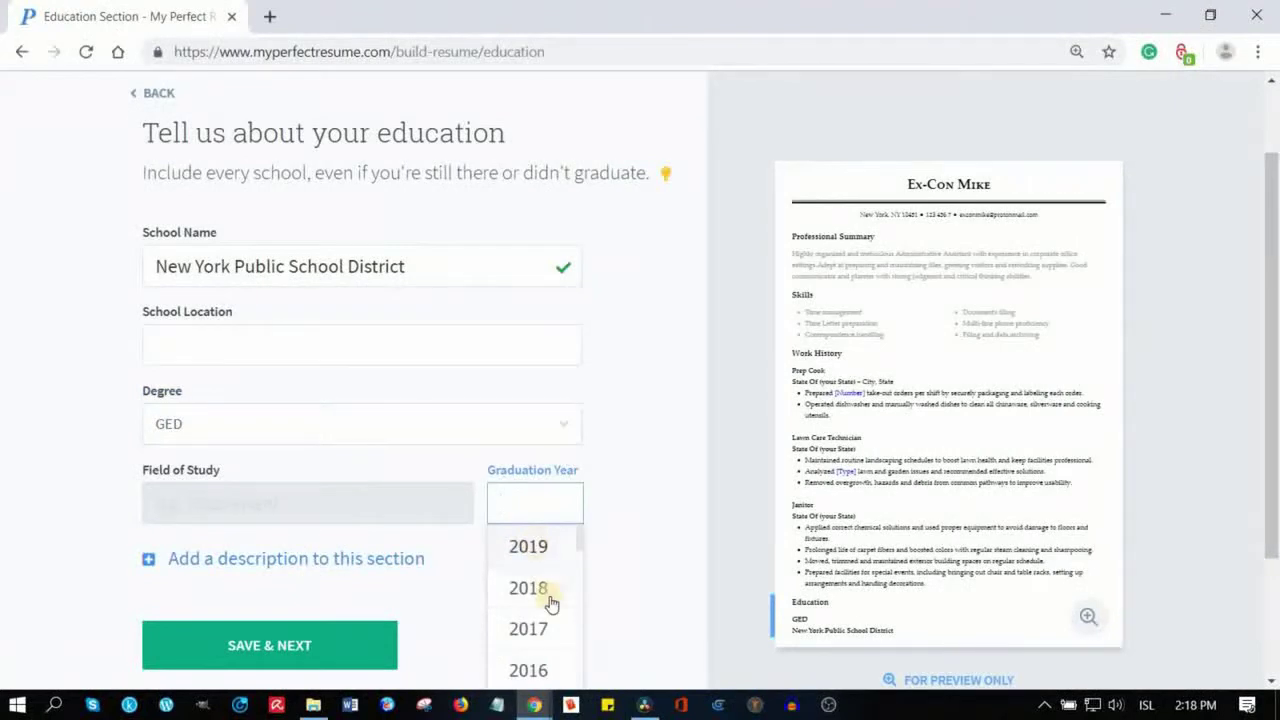
scroll(549, 597, down, 10)
scroll(545, 605, down, 2)
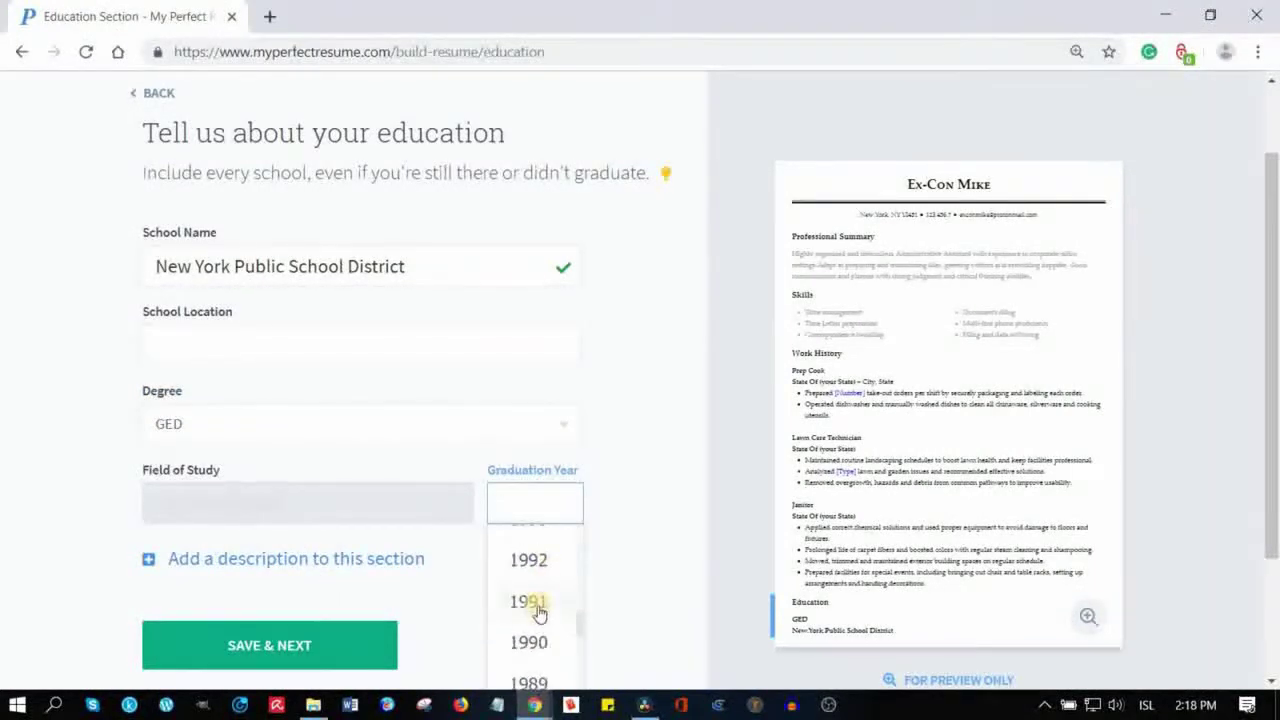
click(535, 604)
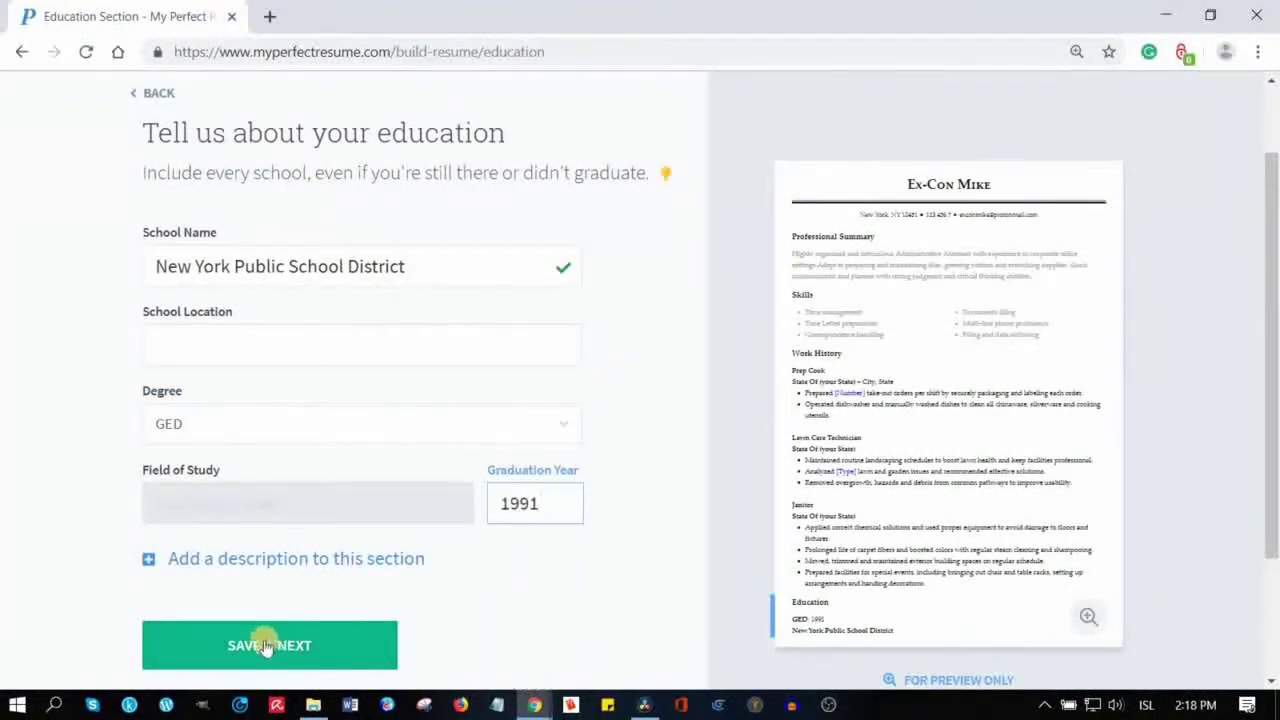
click(272, 646)
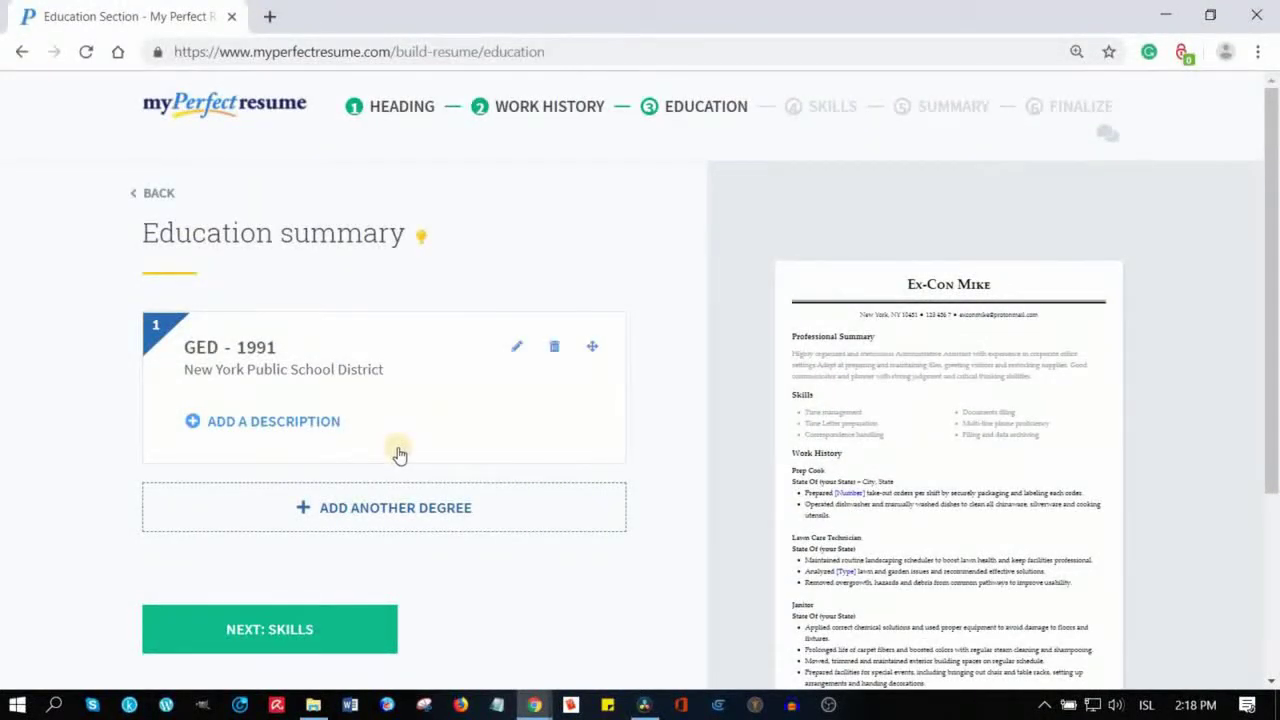
Add another degree with "State of (your State) Janitor Class" as its school name.
click(323, 517)
scroll(388, 466, down, 2)
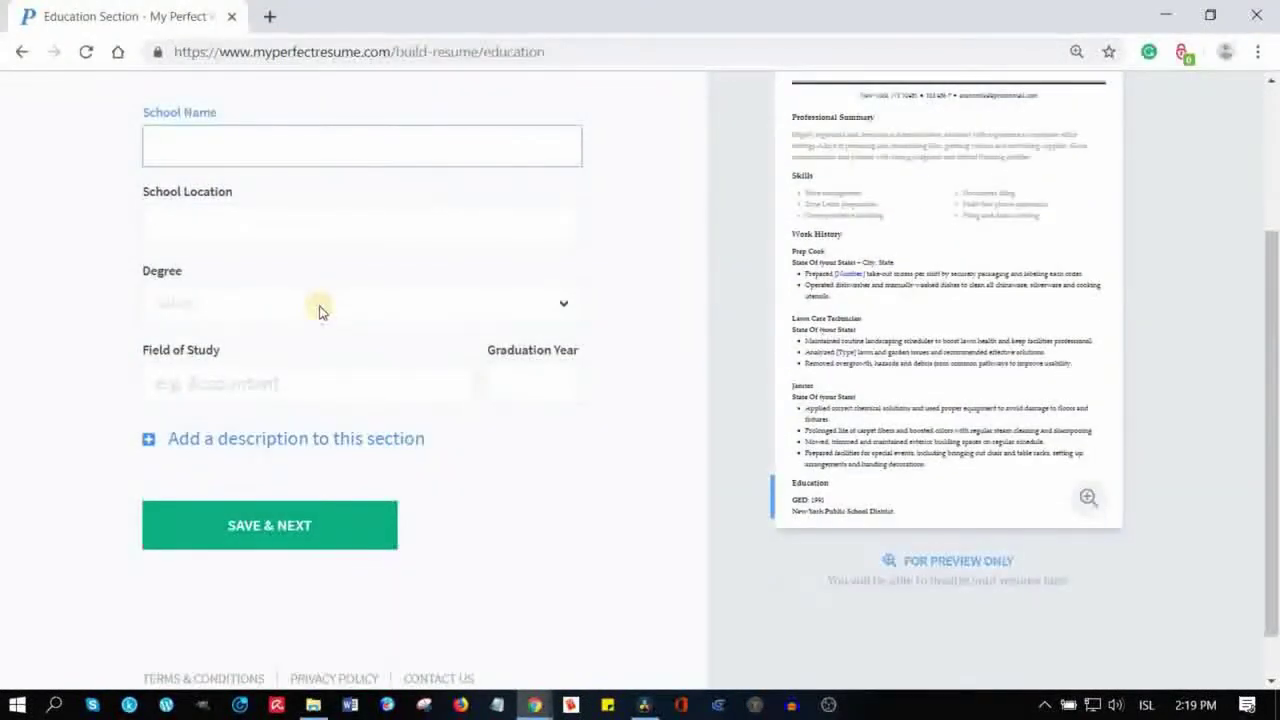
text(Sta)
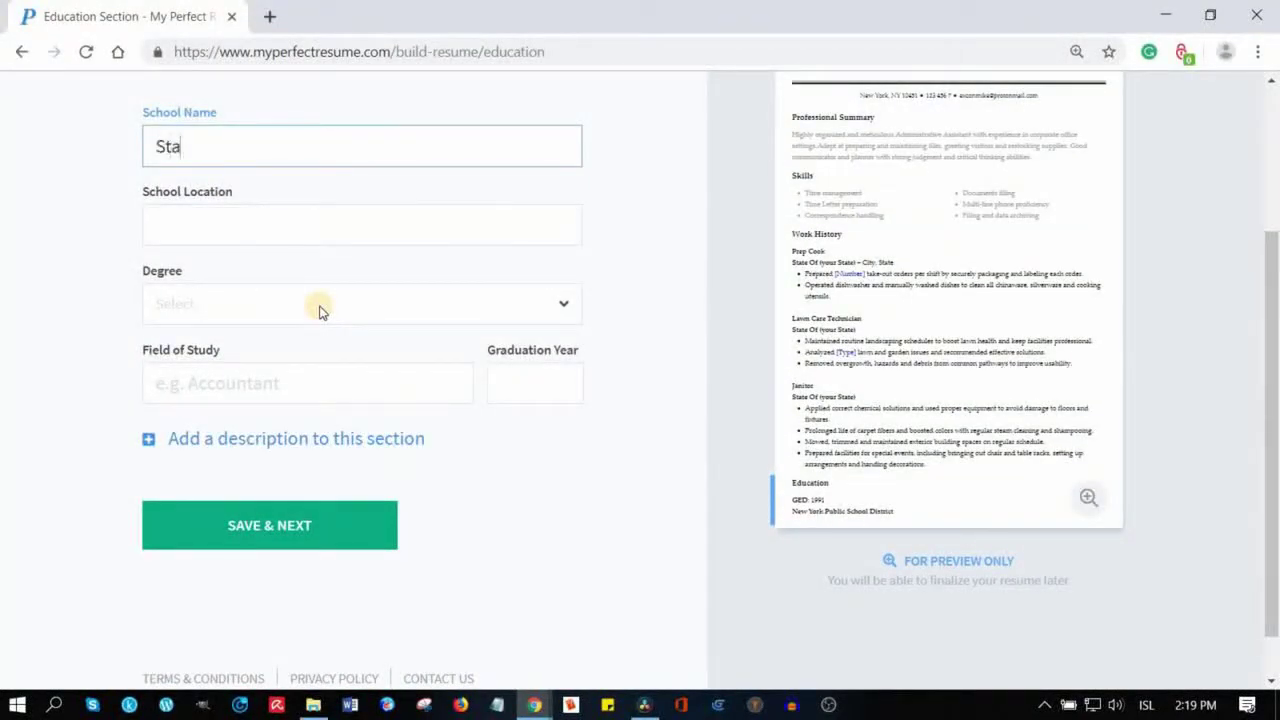
text(te of)
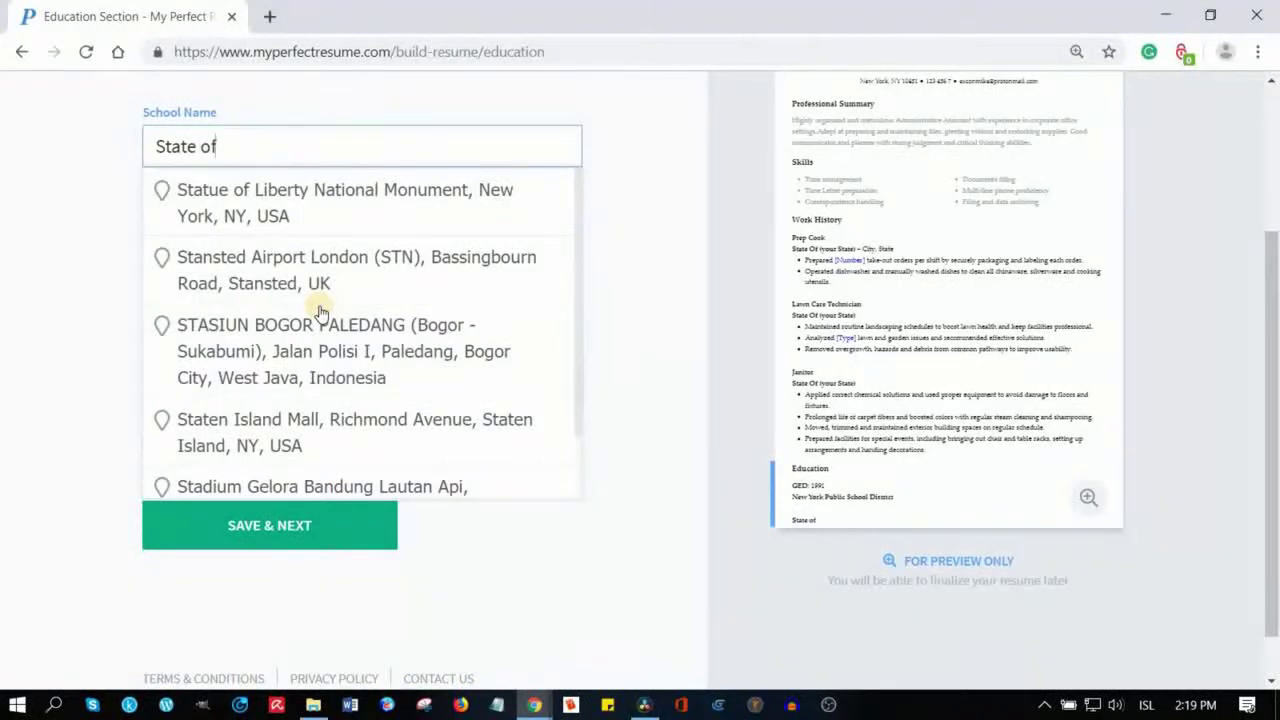
text( (your s)
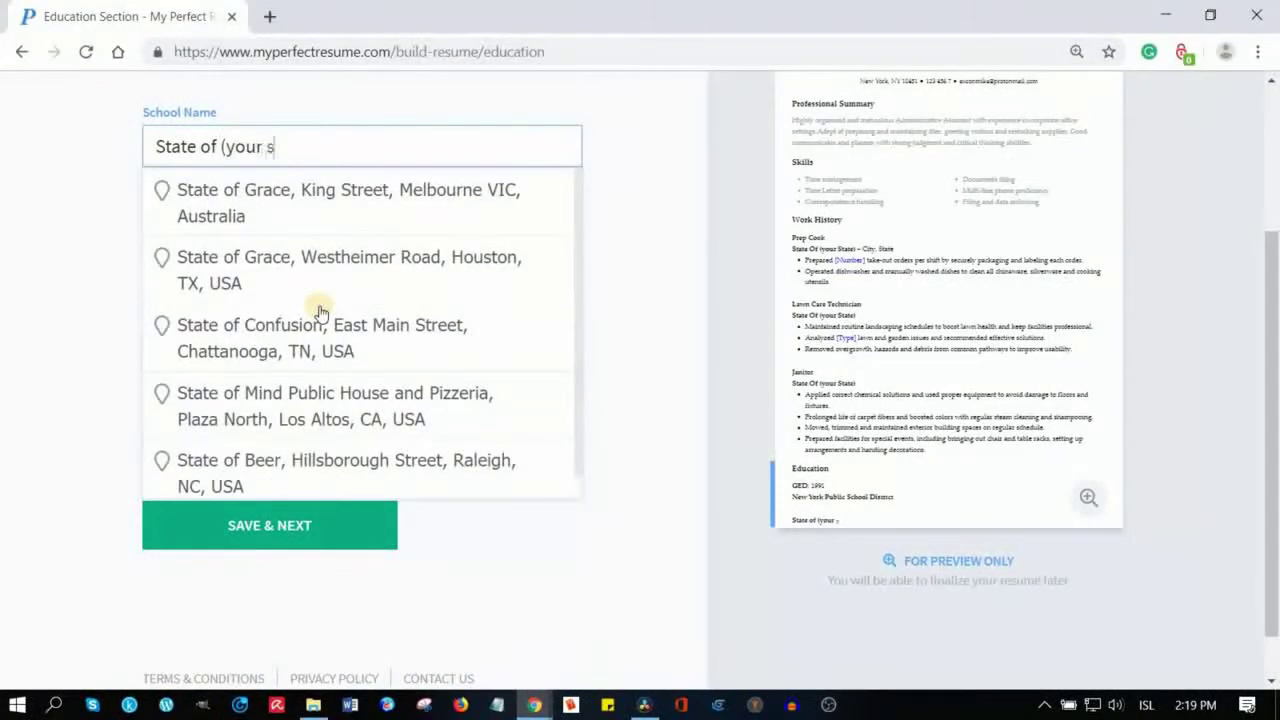
text(tate)
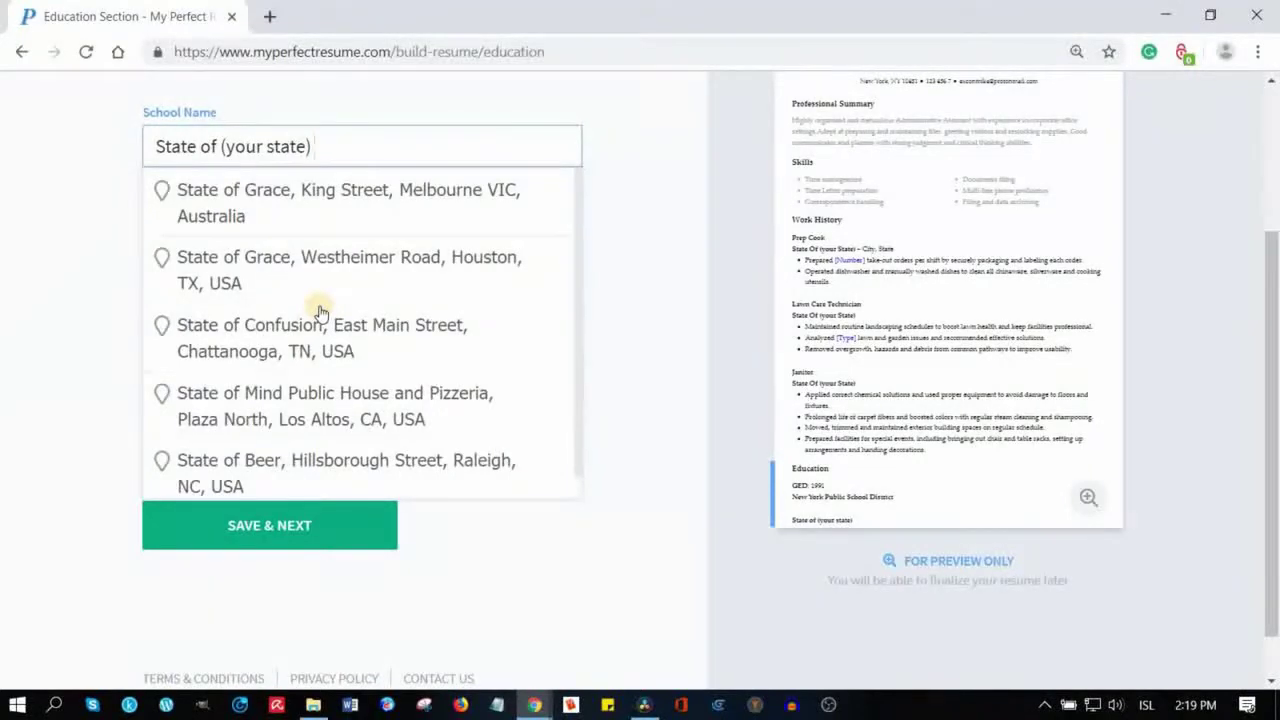
text(itor cla)
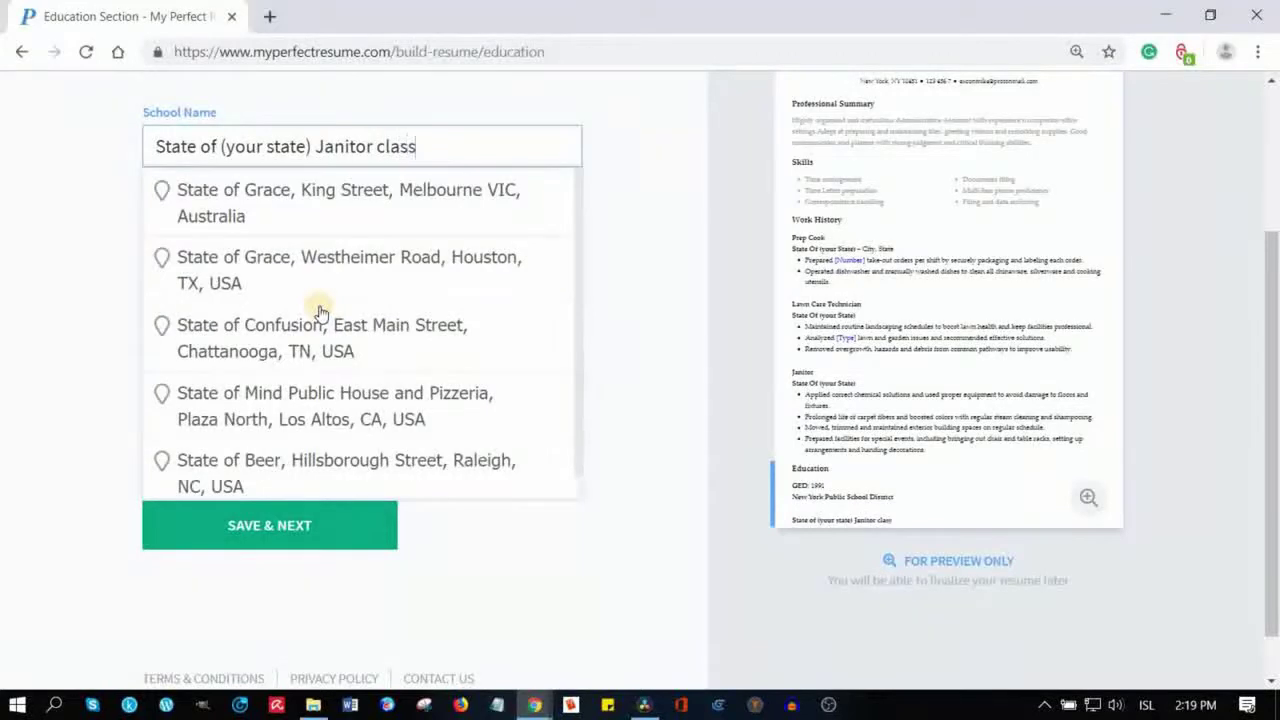
text(ss)
click(70, 418)
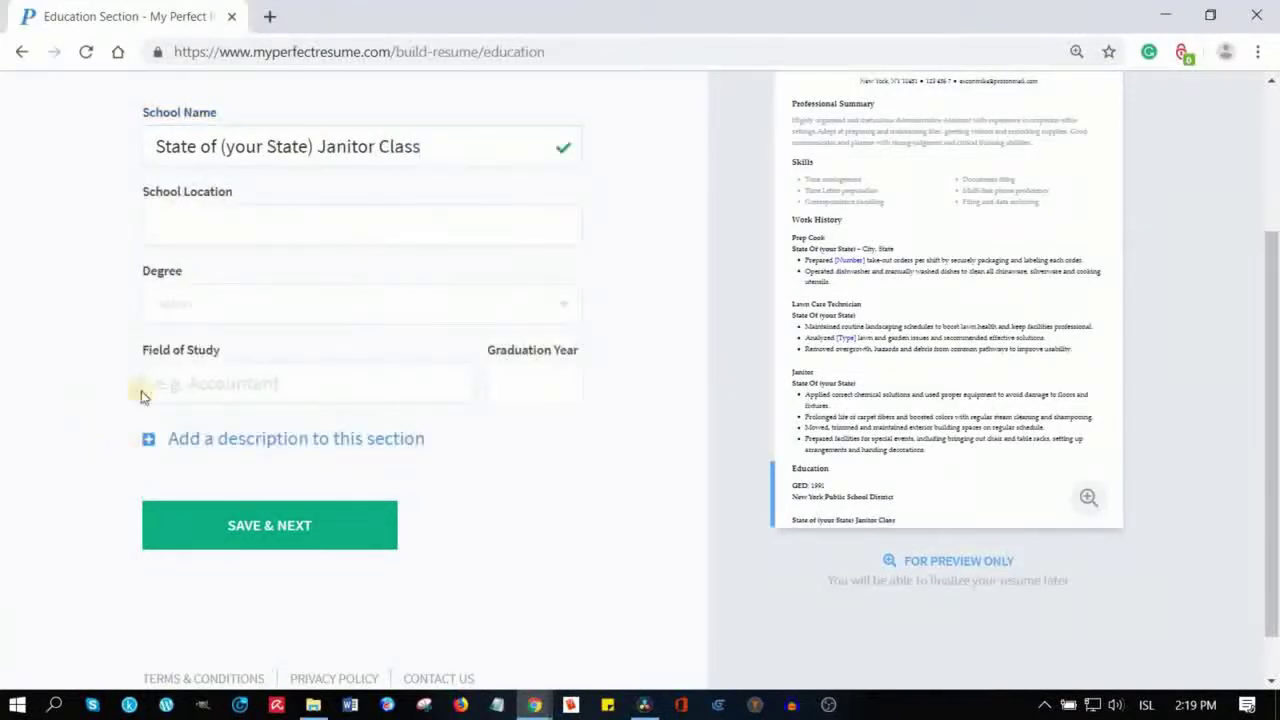
Choose to enter a custom degree for the janitor class and name it "Certificate", leaving the school location blank.
click(173, 229)
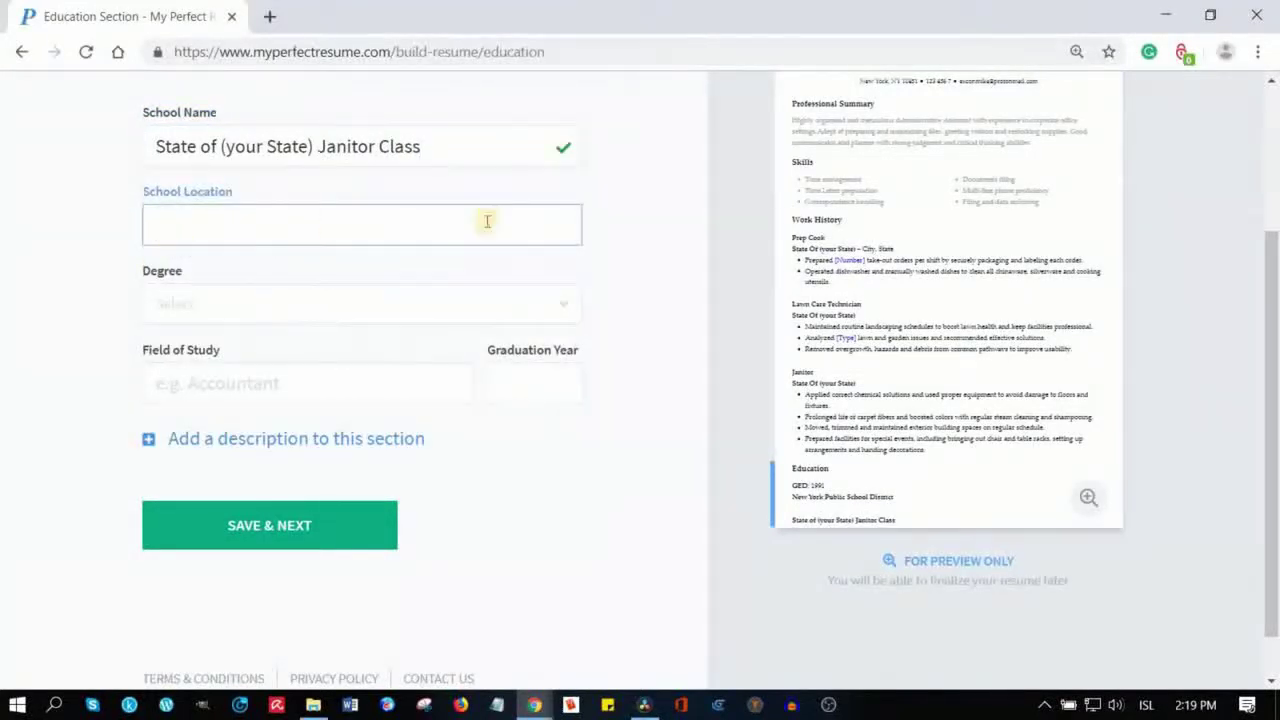
click(222, 318)
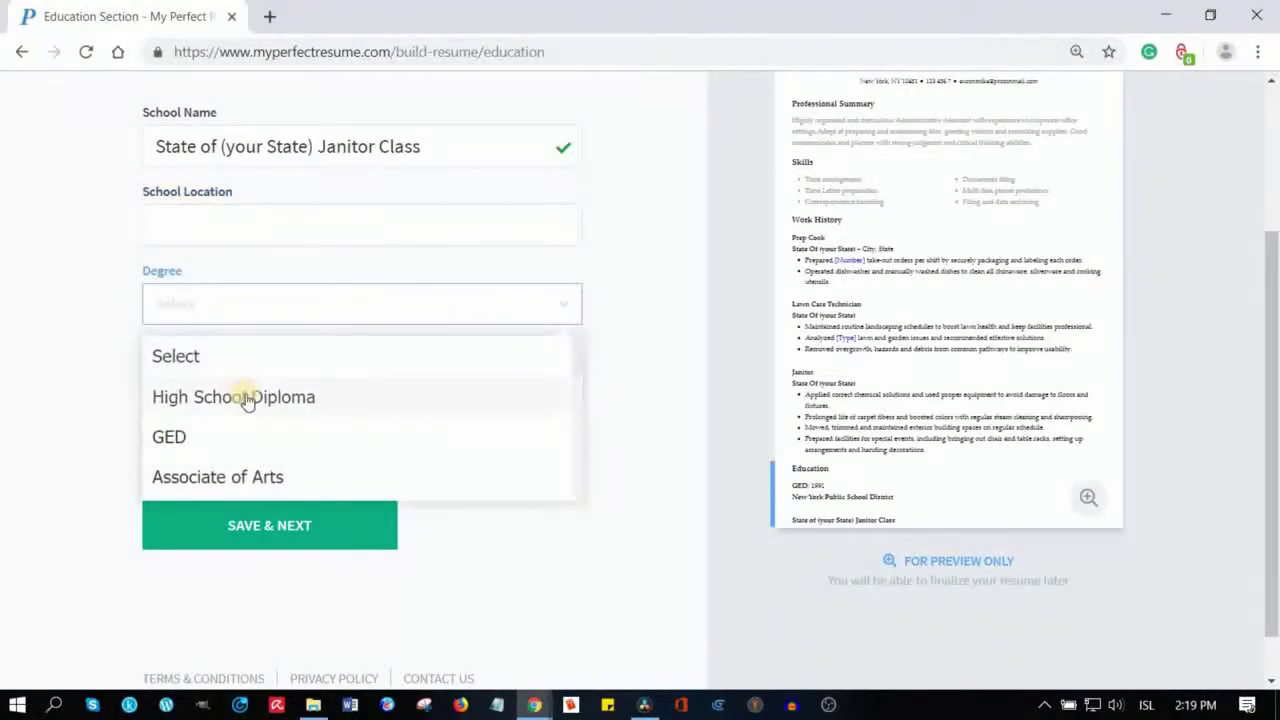
scroll(245, 400, down, 5)
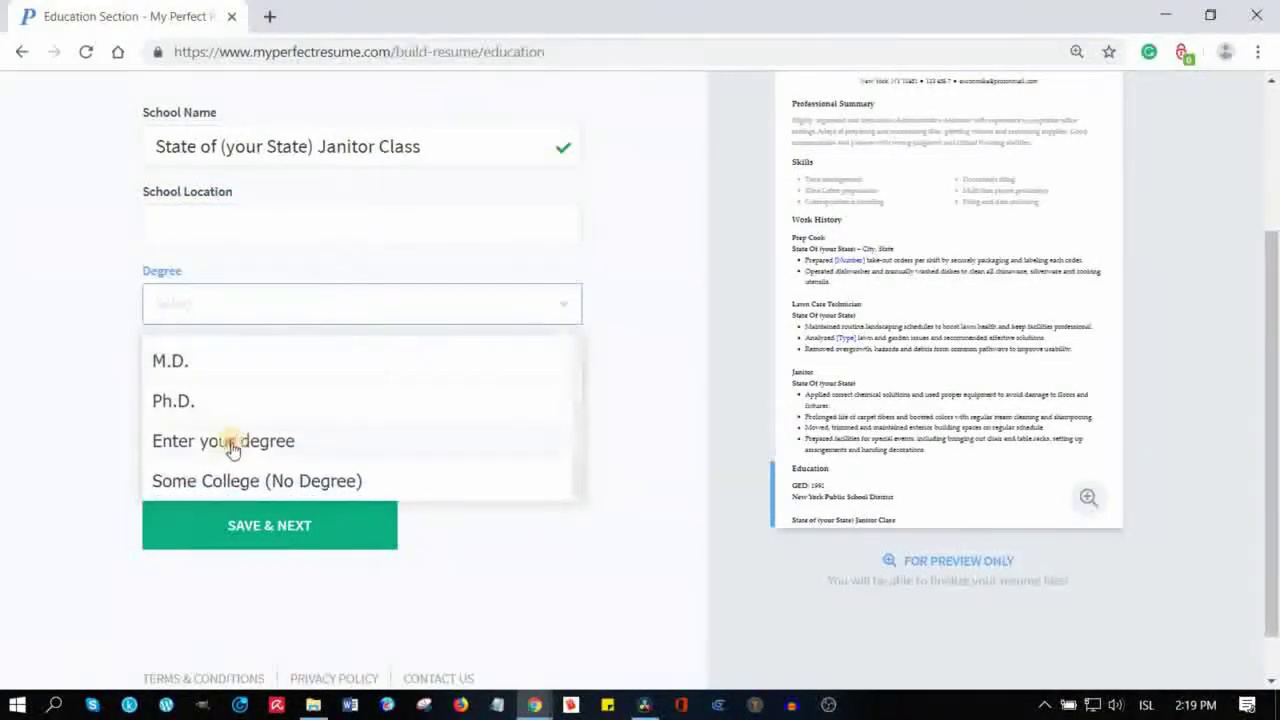
click(229, 443)
click(212, 373)
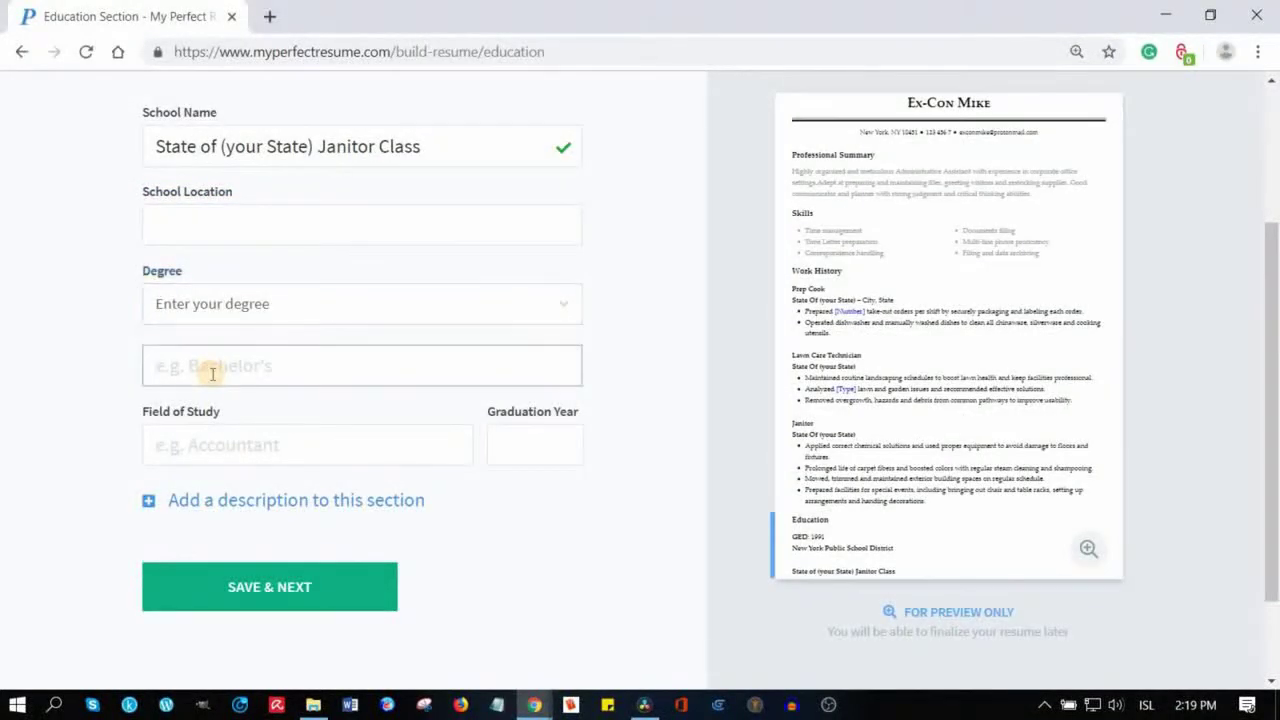
text(Ce)
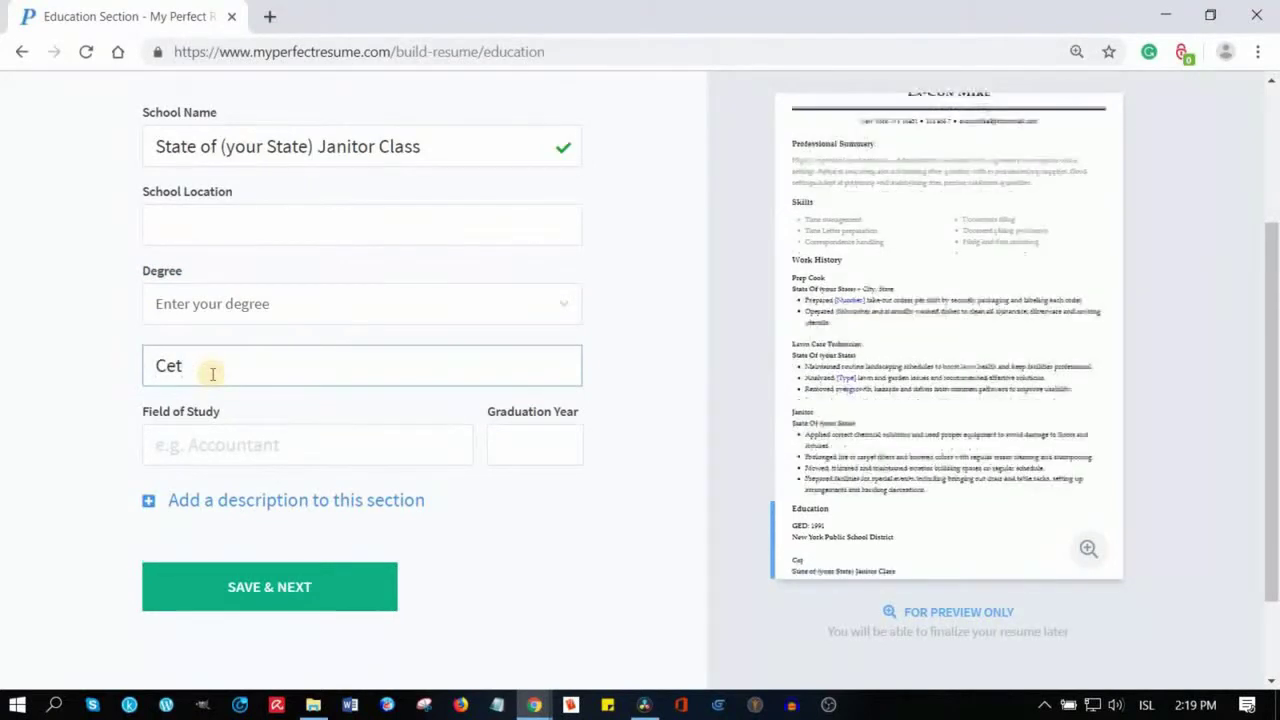
text(rtific)
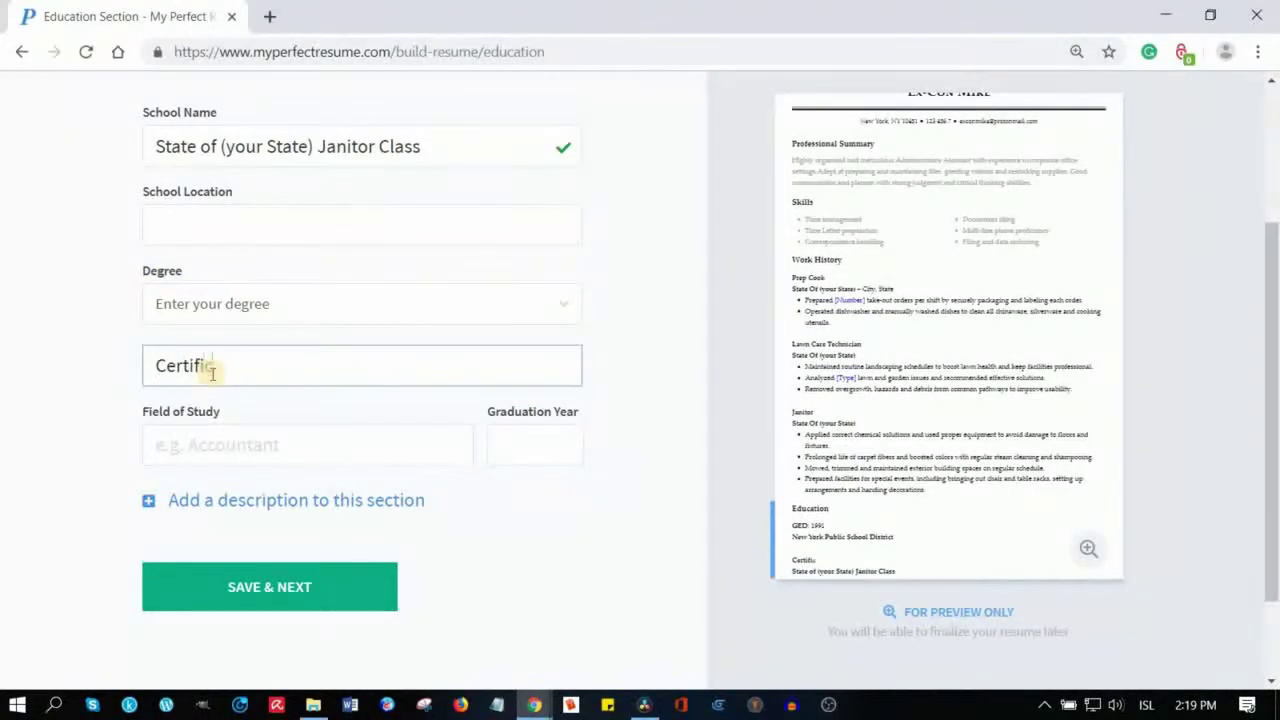
text(ate)
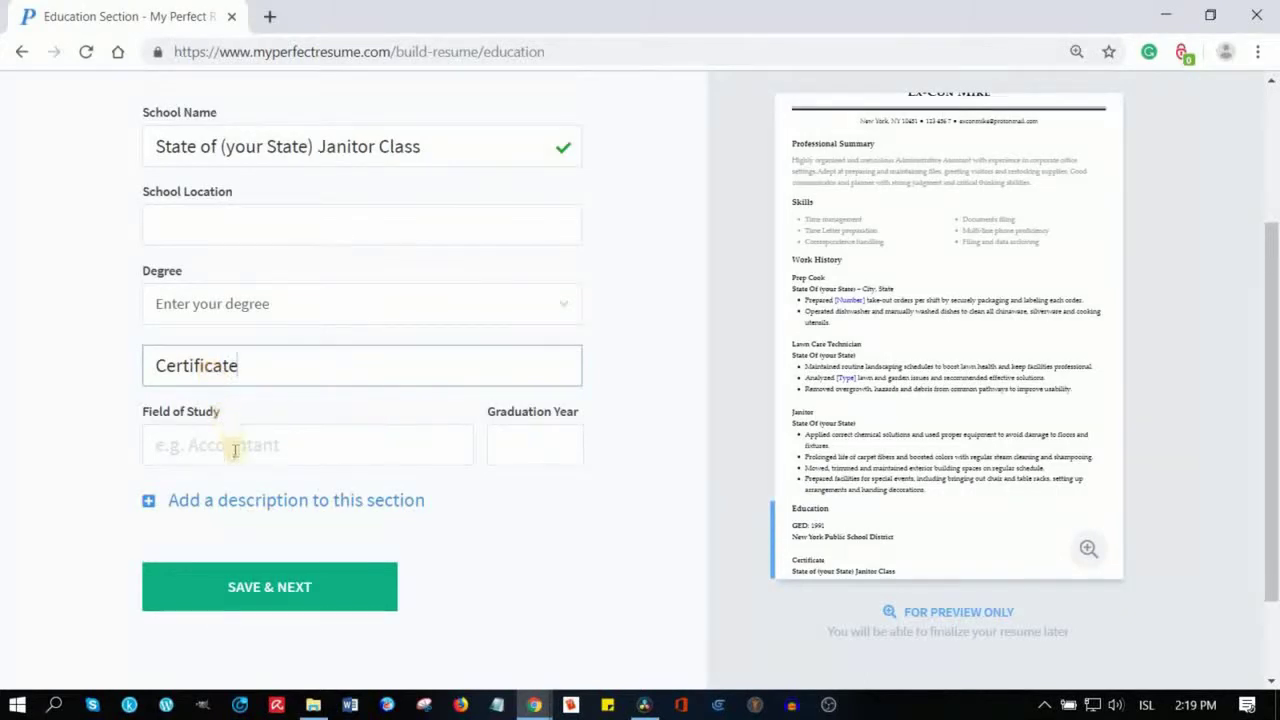
Enter "Bodily fluid spill, general janitorial" as the field of study for the janitor class certificate.
click(235, 448)
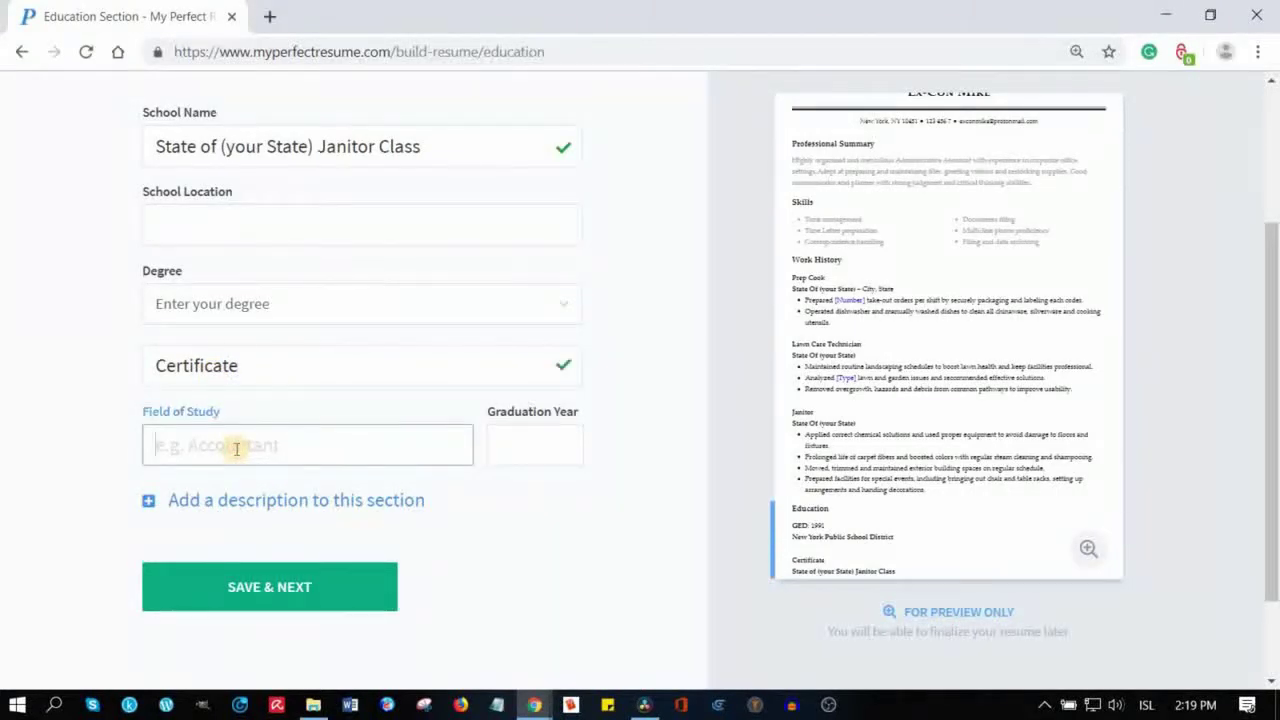
text(B)
key(BackSpace)
text(Bo)
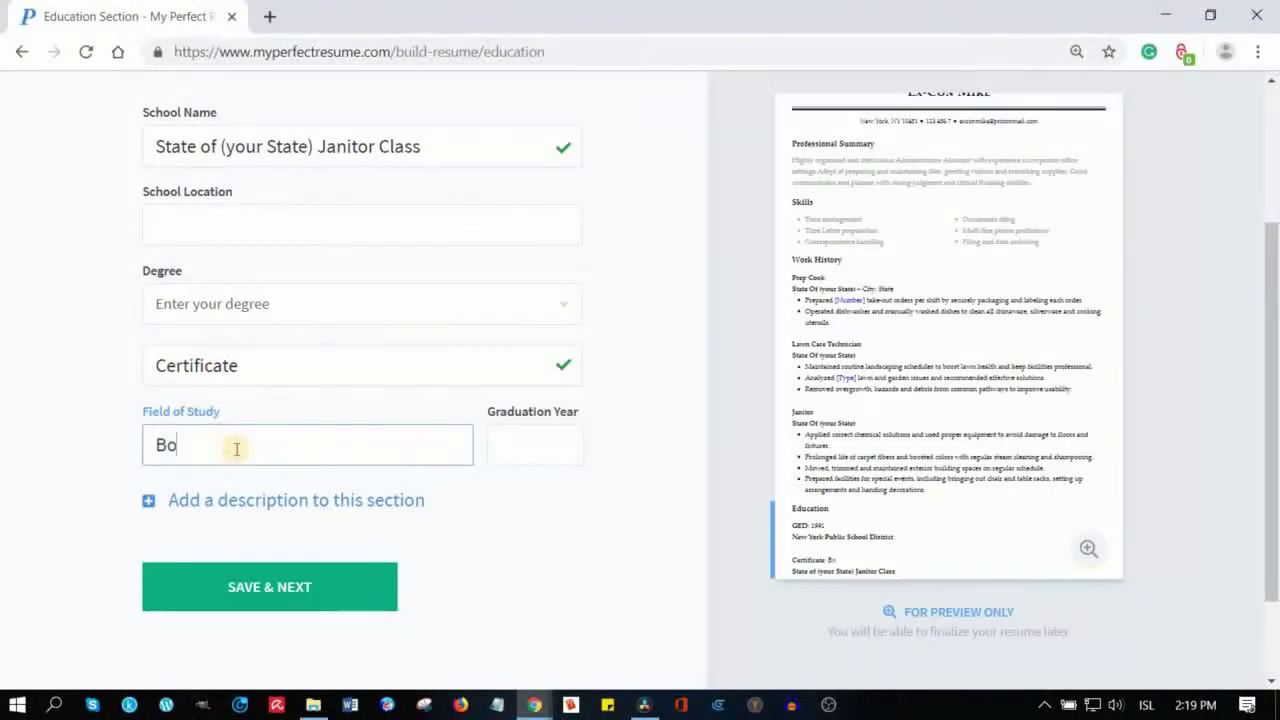
text(dily)
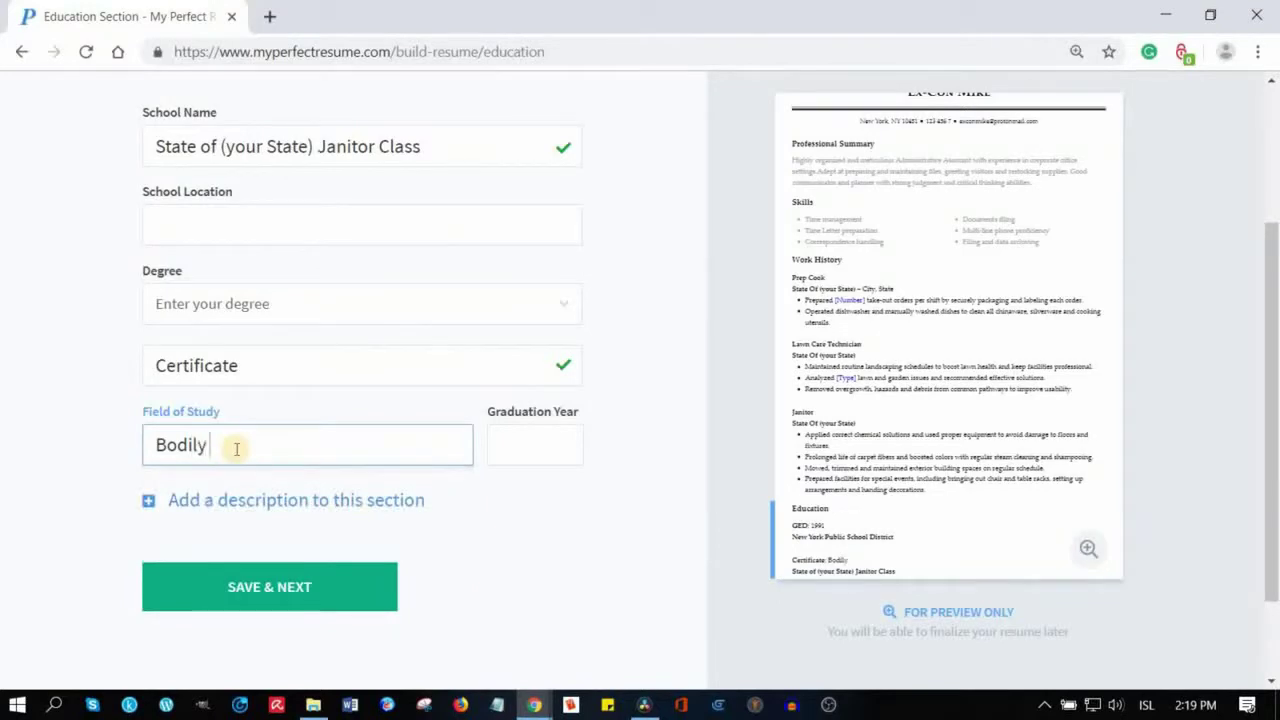
text( fluid)
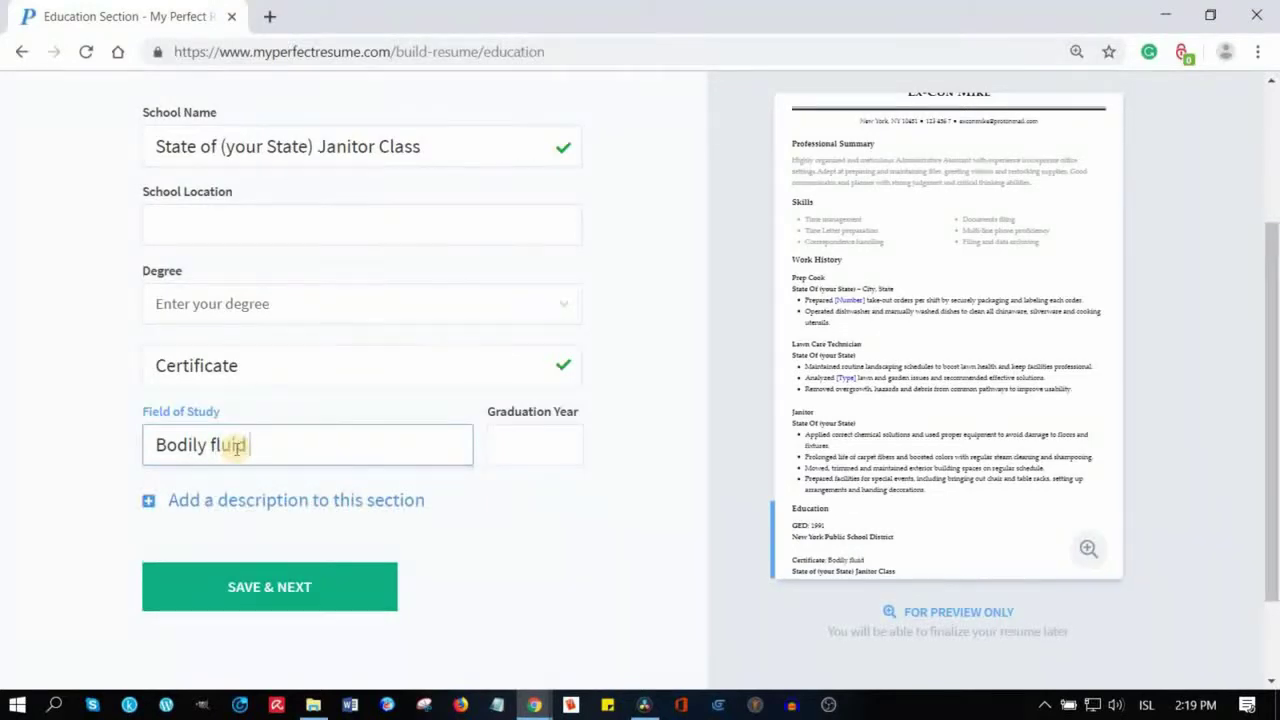
text( spill,)
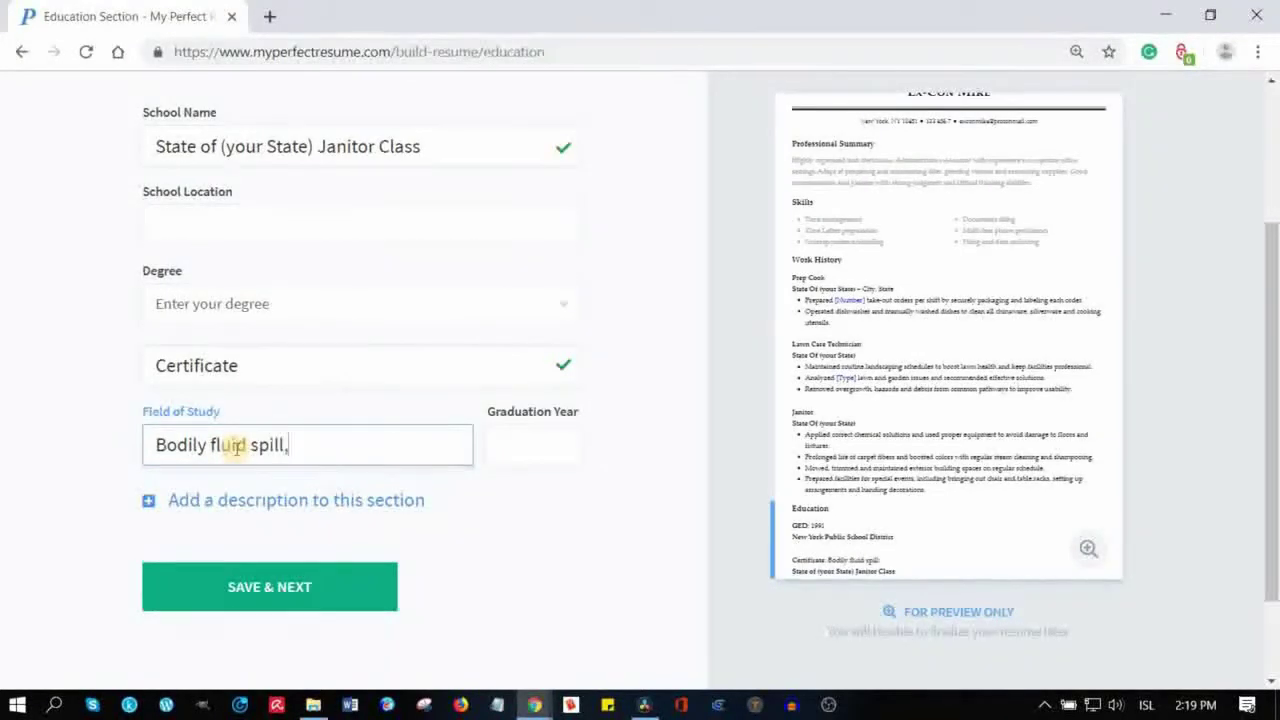
text(gene)
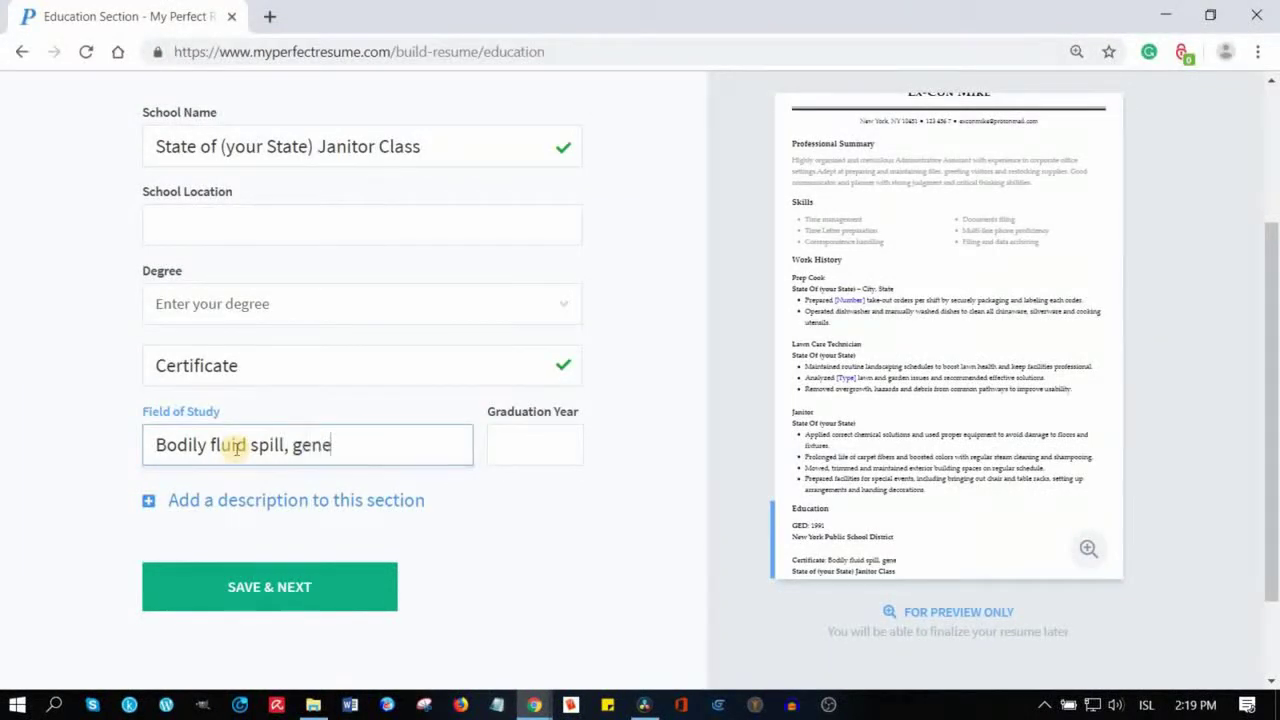
text(ral janitori)
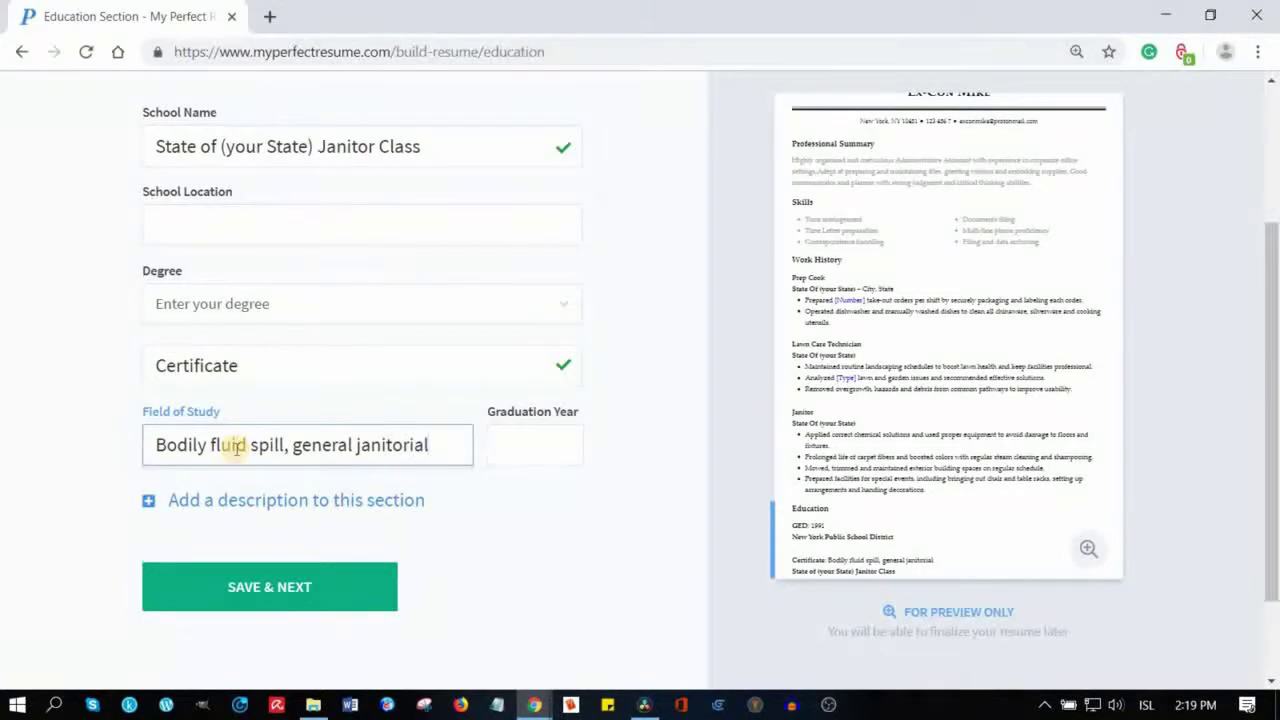
text(al)
Save the certificate entry with the graduation year left blank and continue to choosing skills.
click(577, 448)
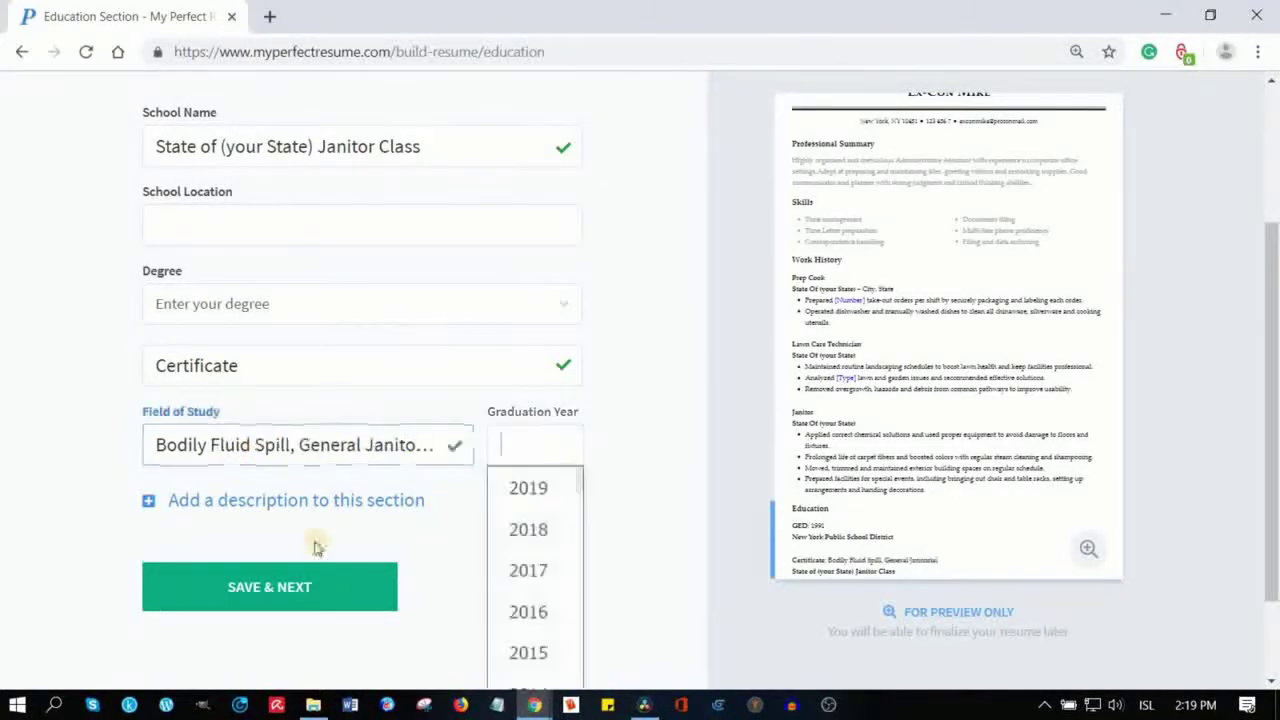
click(265, 588)
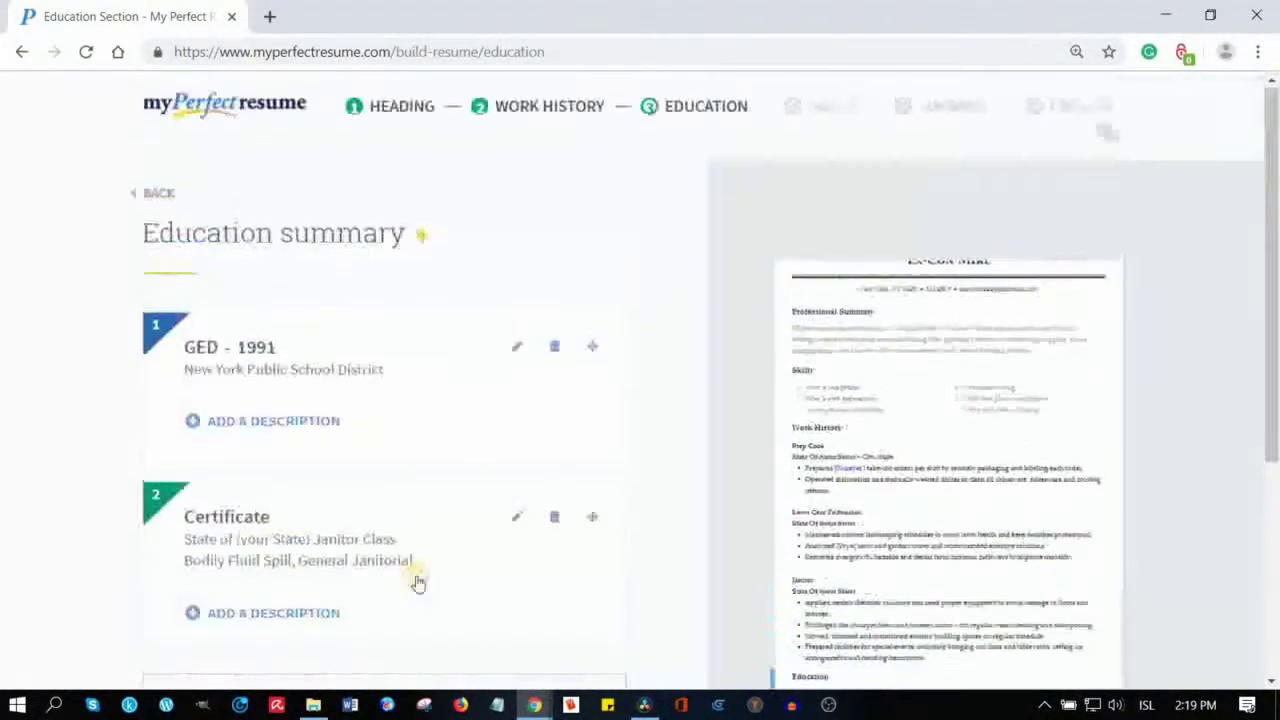
scroll(360, 465, down, 2)
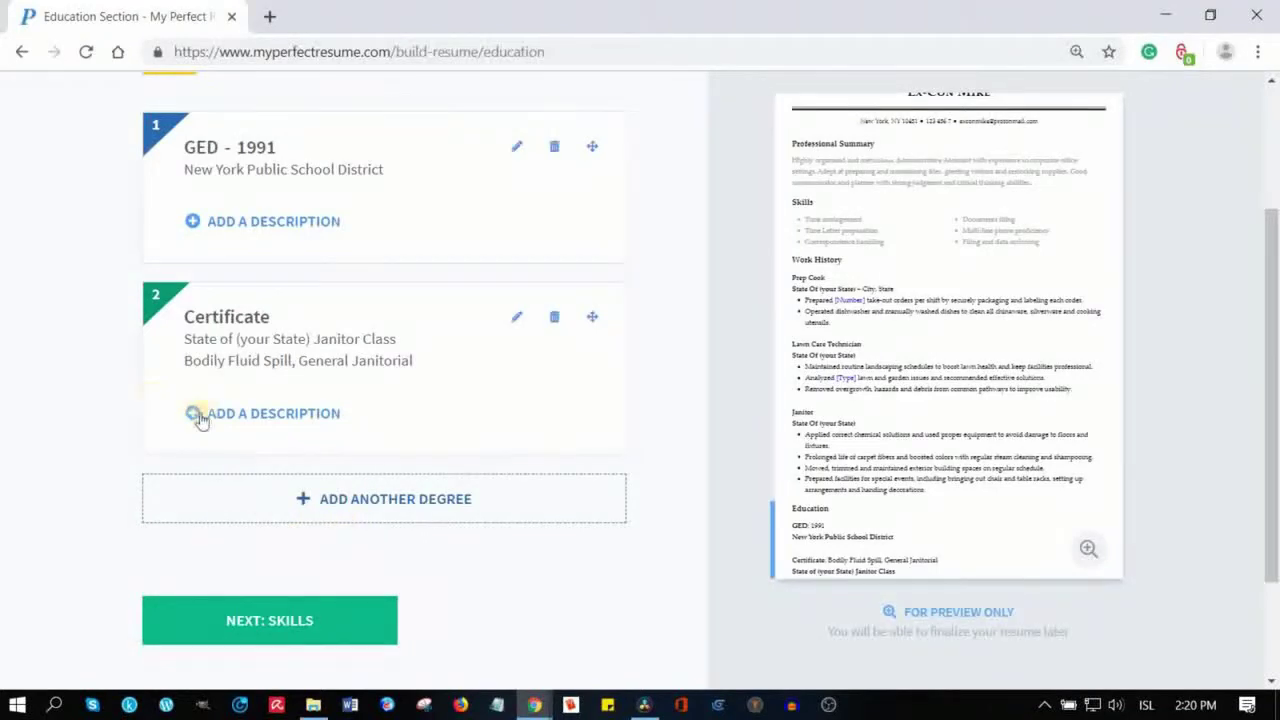
click(272, 616)
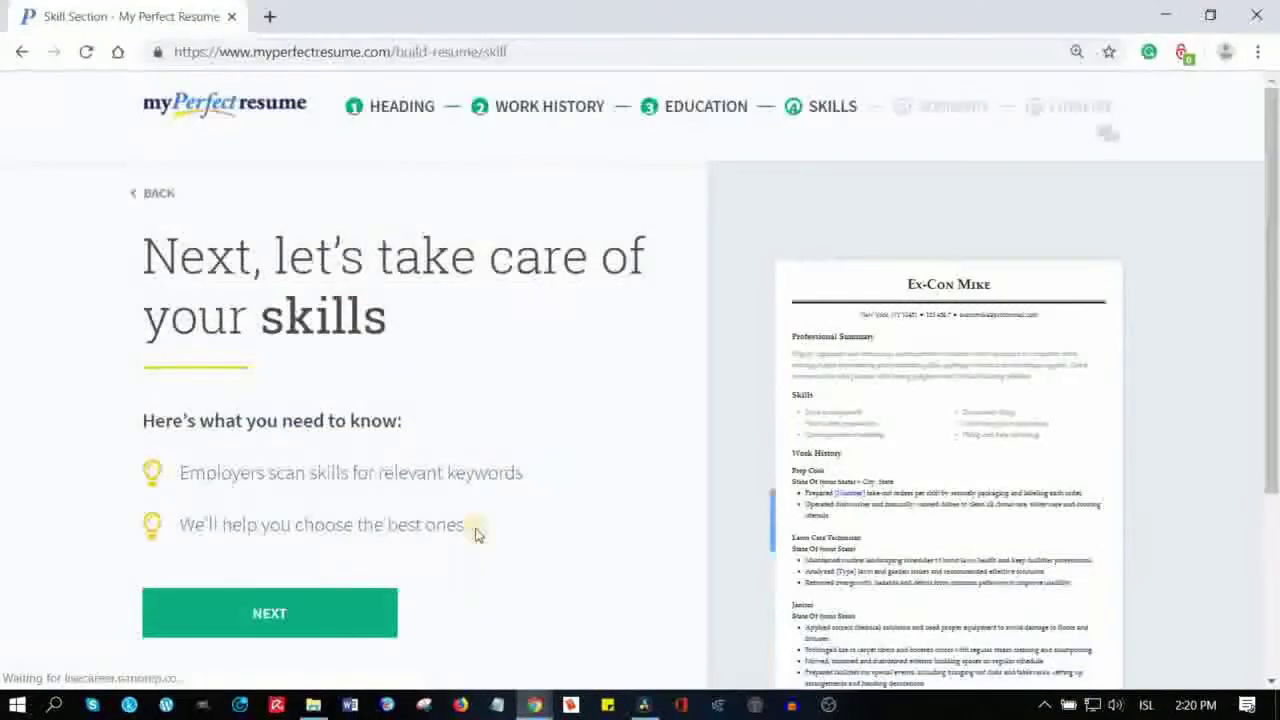
click(304, 622)
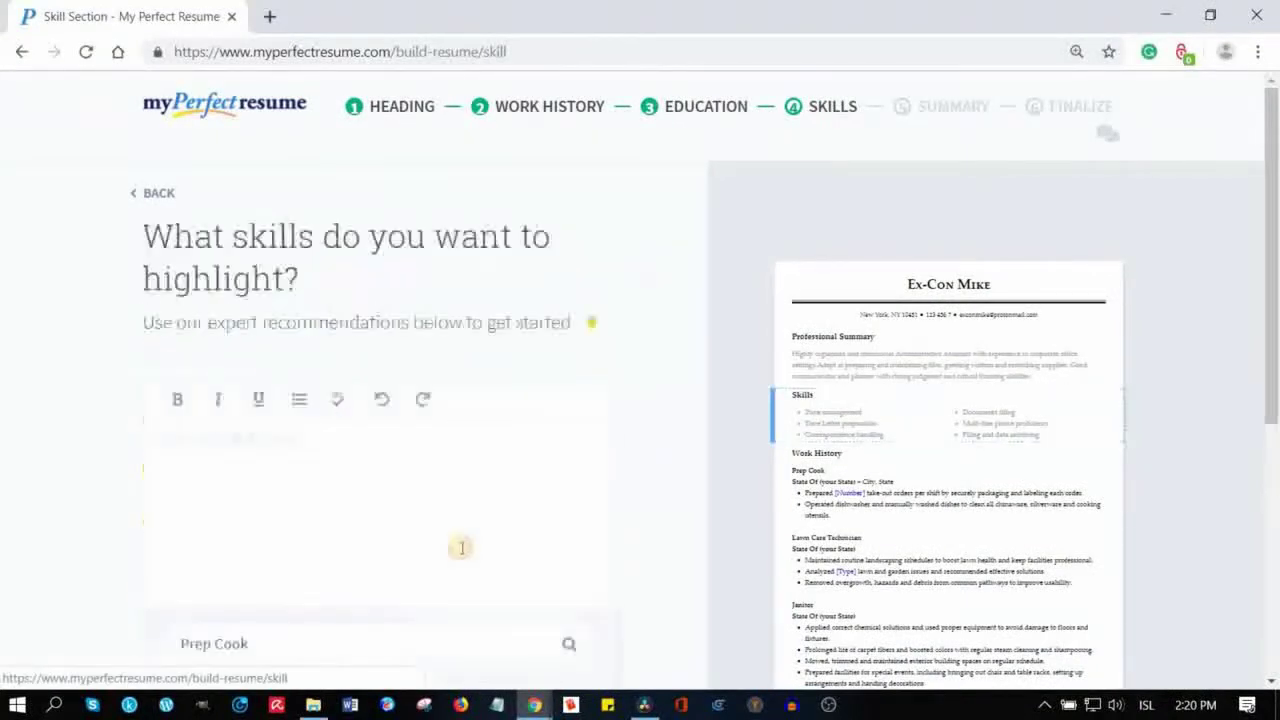
scroll(110, 462, down, 4)
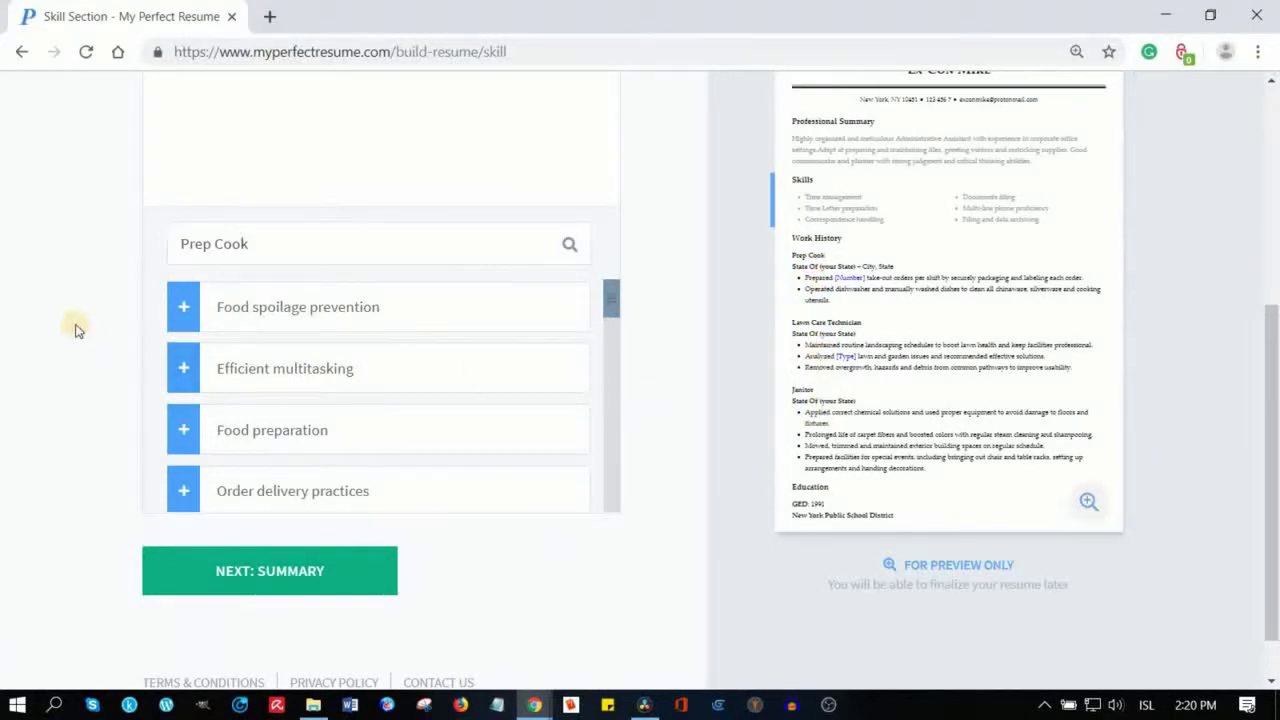
scroll(77, 328, up, 2)
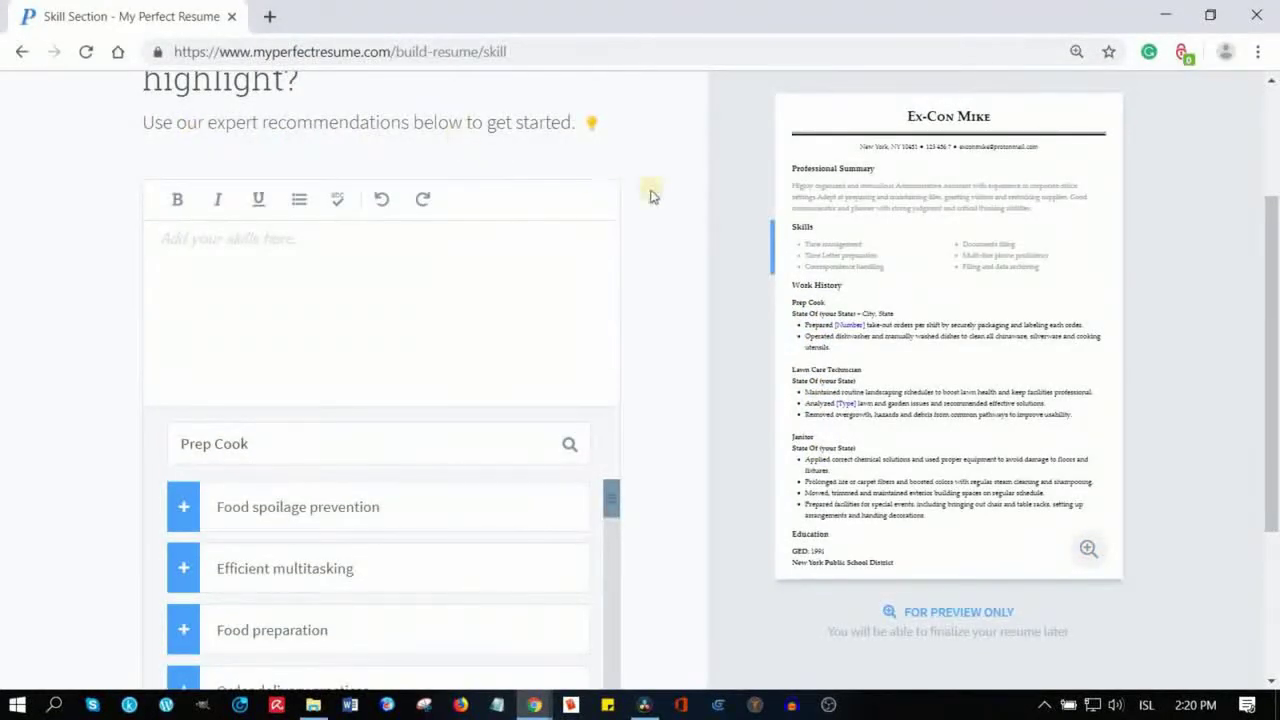
scroll(566, 254, up, 1)
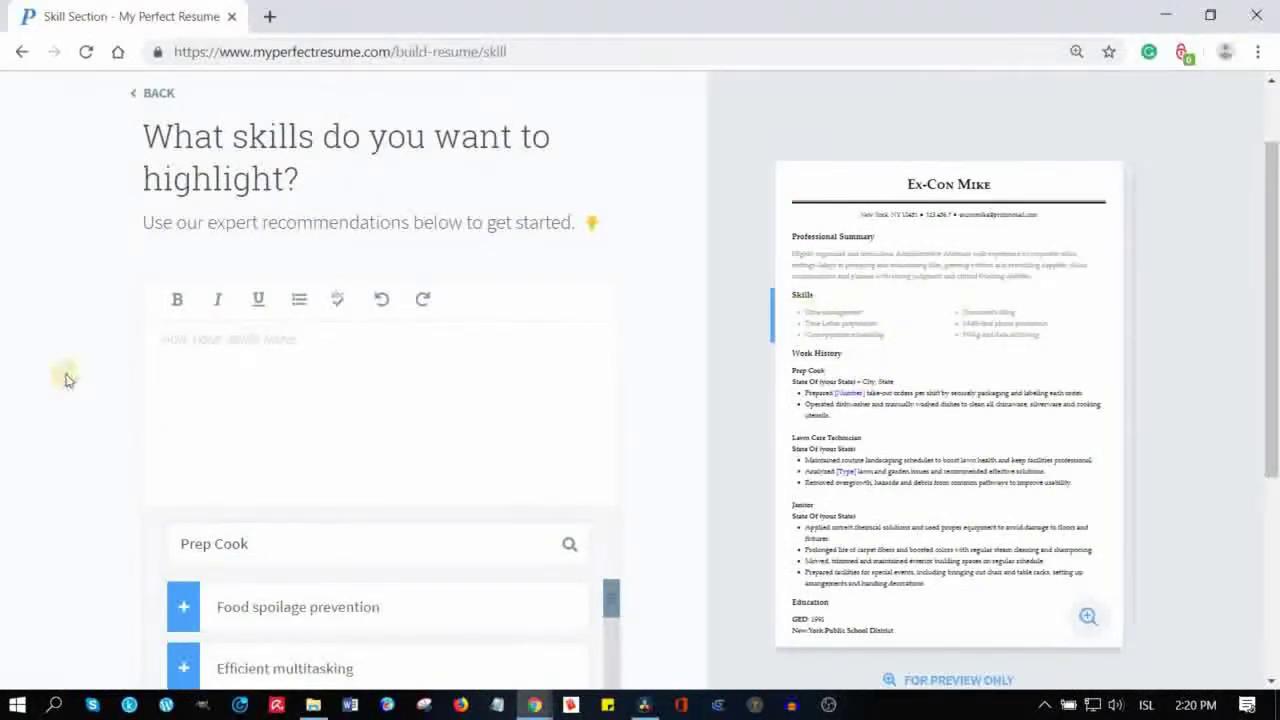
scroll(271, 346, down, 2)
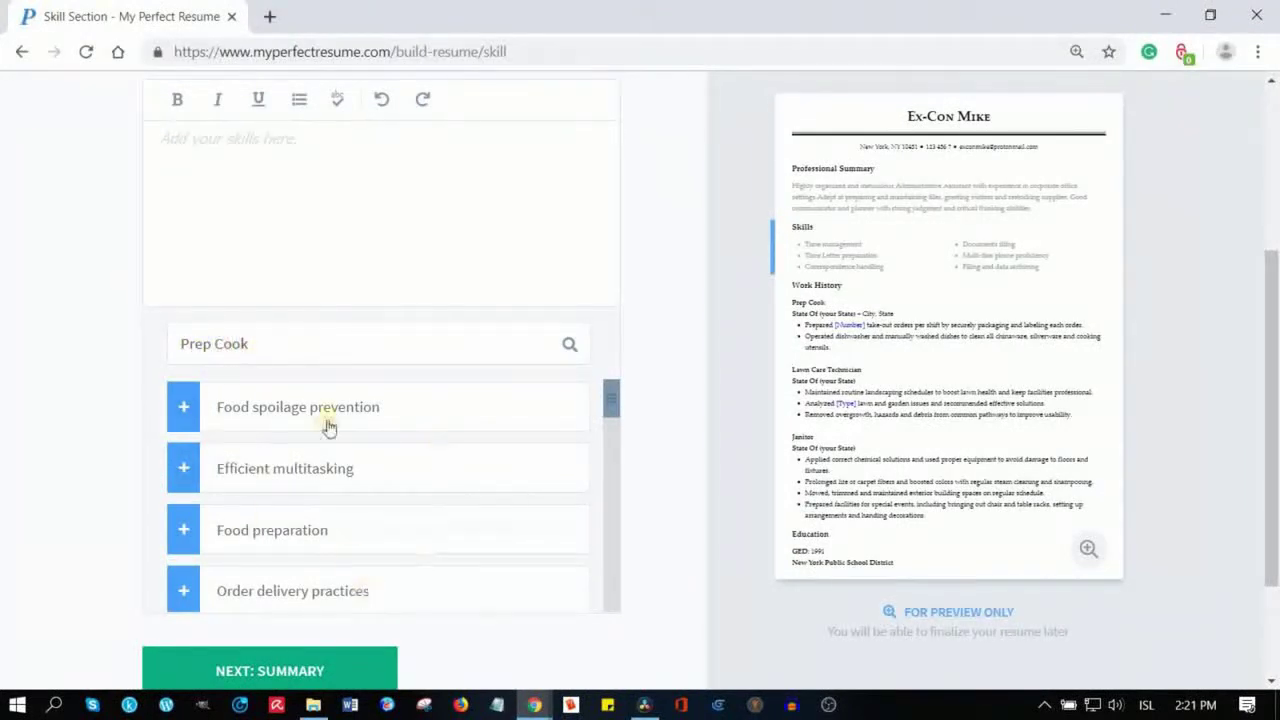
click(185, 530)
click(184, 484)
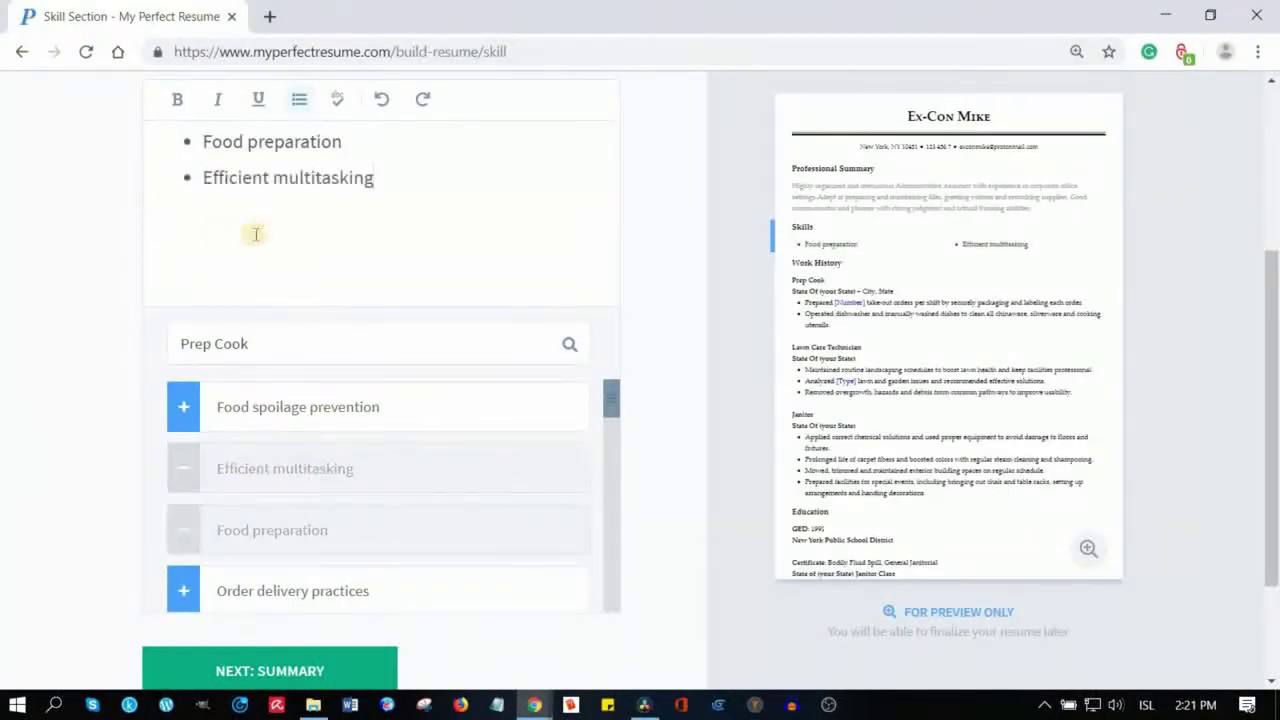
click(183, 468)
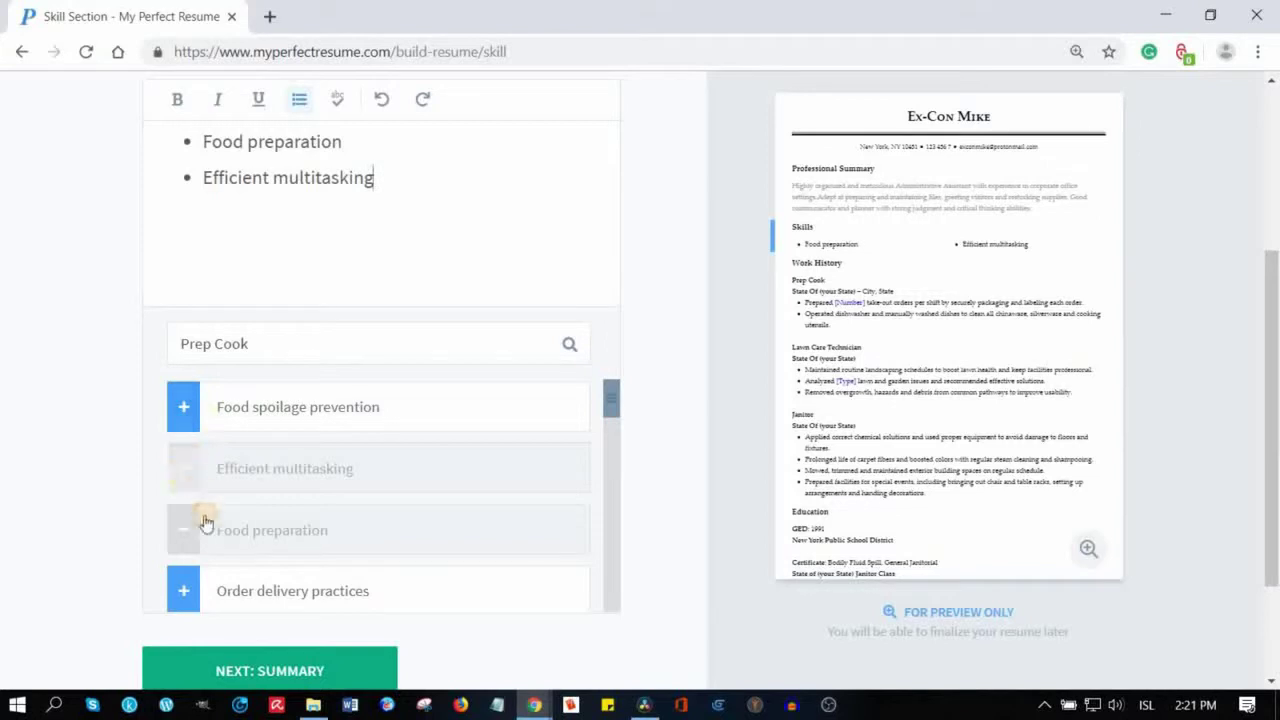
click(185, 530)
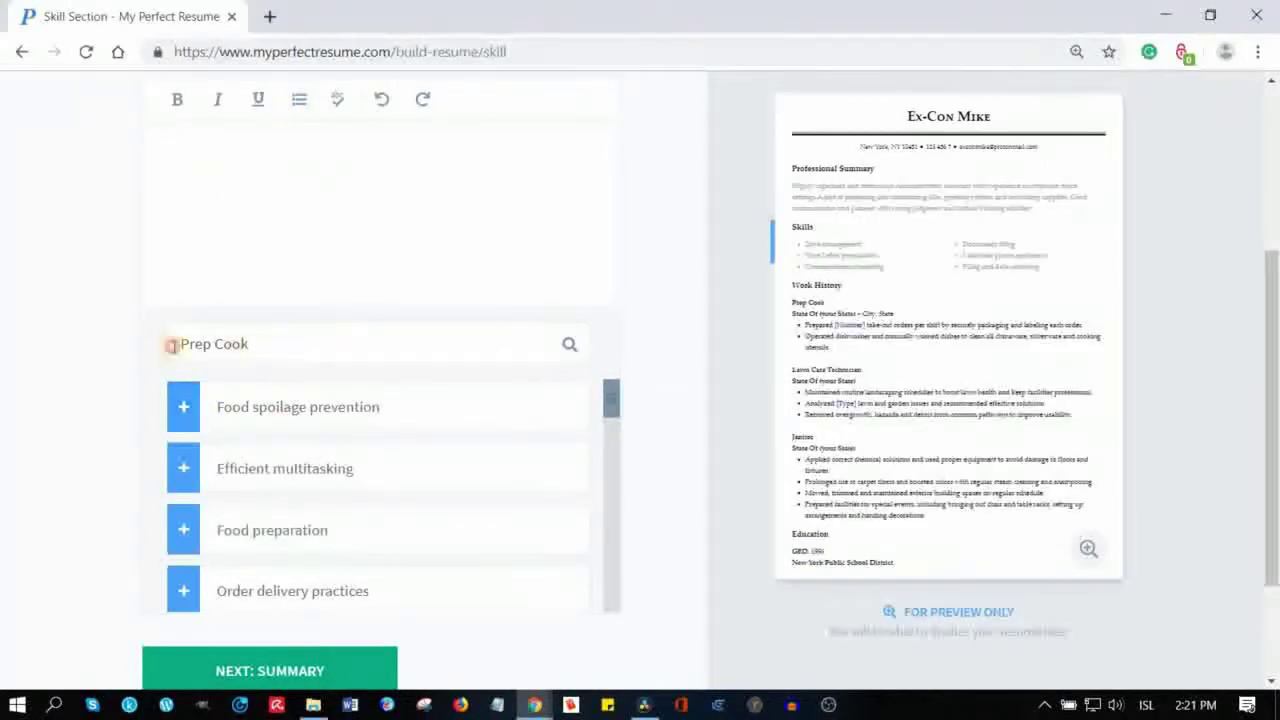
Replace the job title in the skill search with "Janitor" to load its suggested skills.
click(171, 343)
text(Ja)
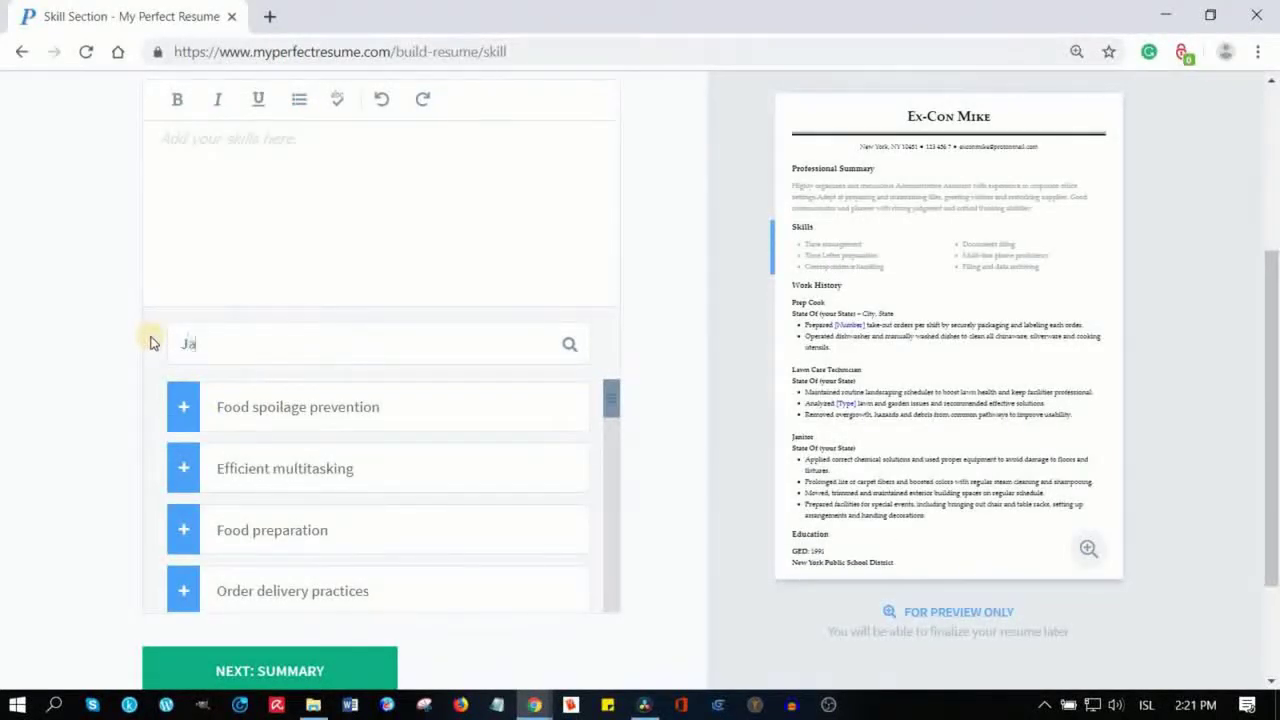
text(ni)
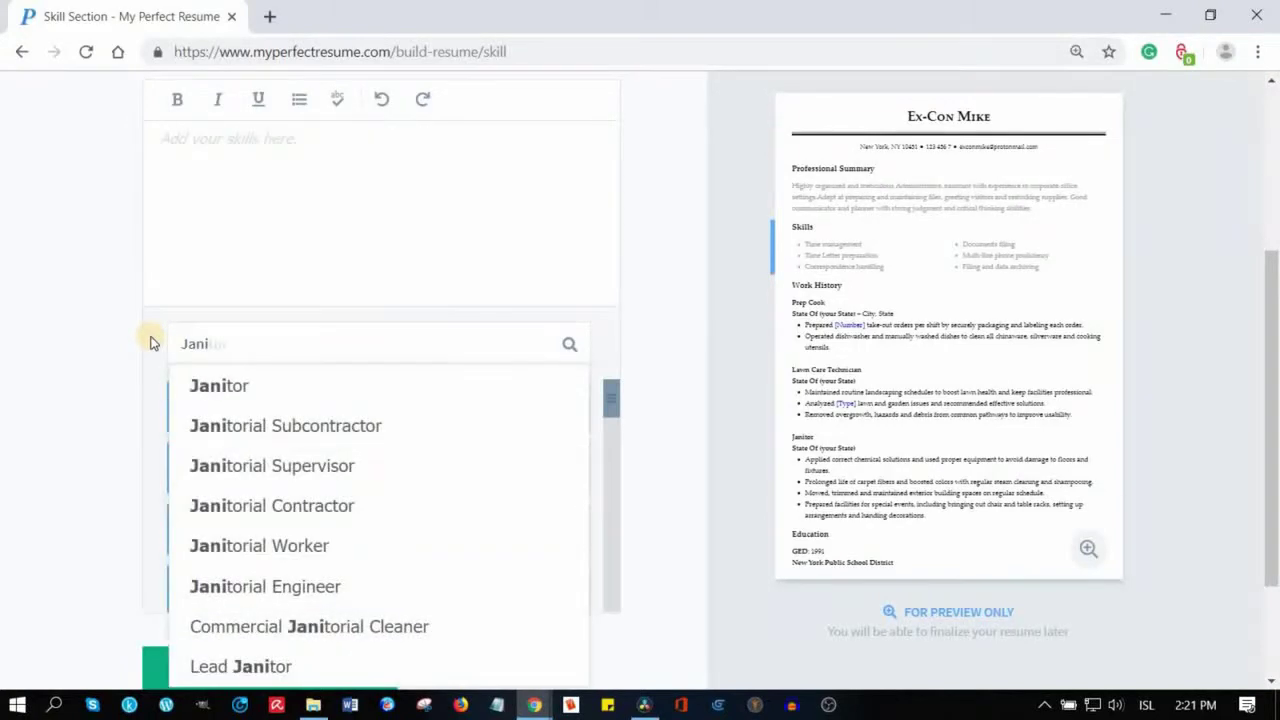
click(214, 385)
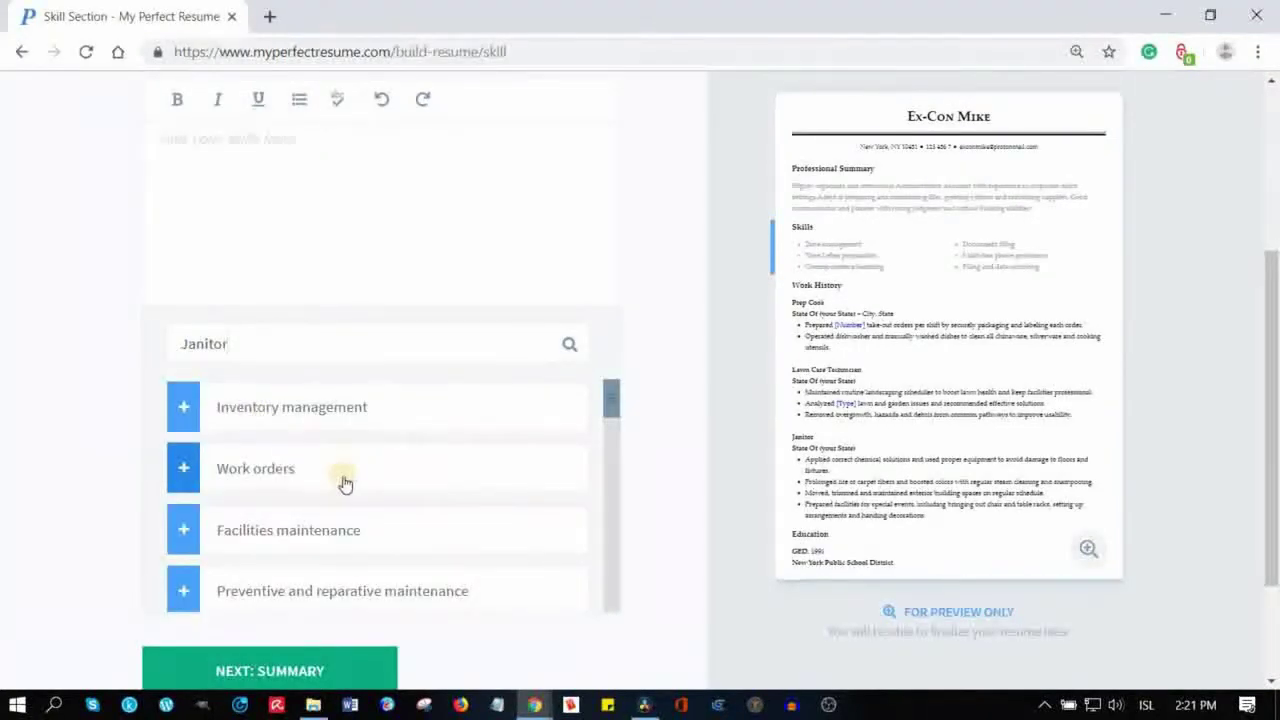
Add the suggested skills Inventory management, Work orders, Facilities maintenance, and Preventive and reparative maintenance.
scroll(344, 484, down, 4)
scroll(344, 484, up, 3)
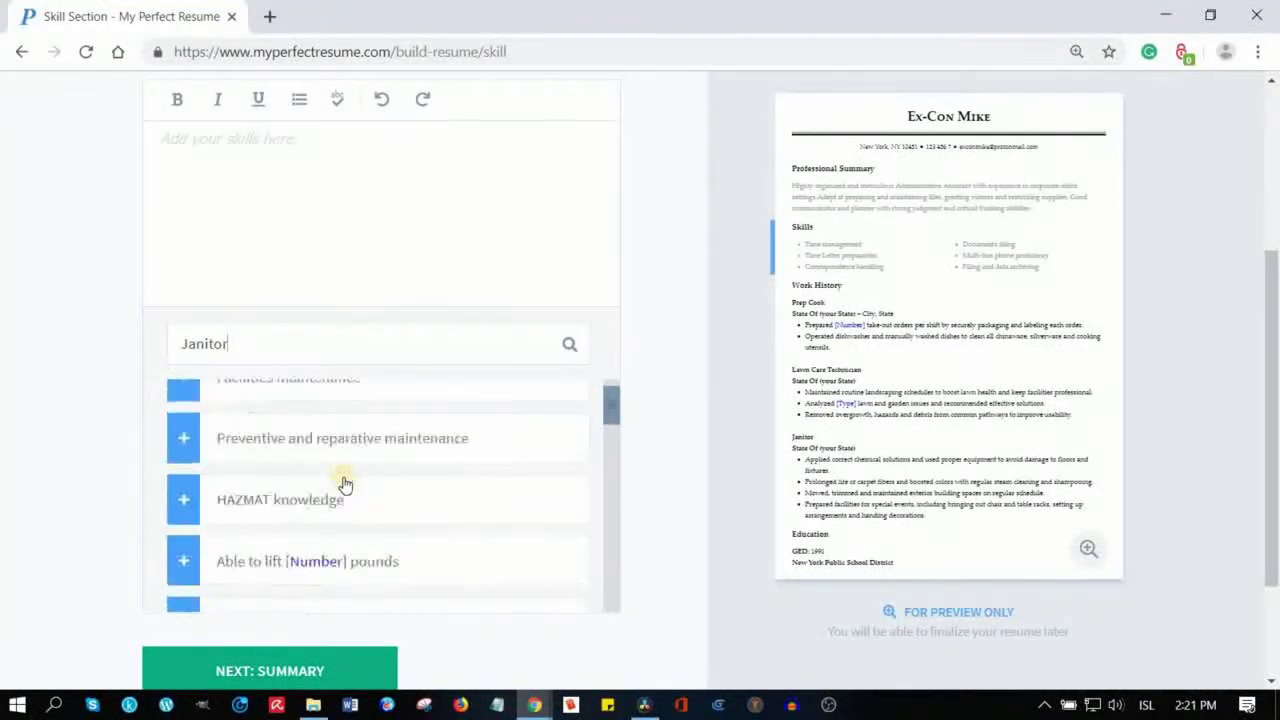
scroll(344, 484, up, 2)
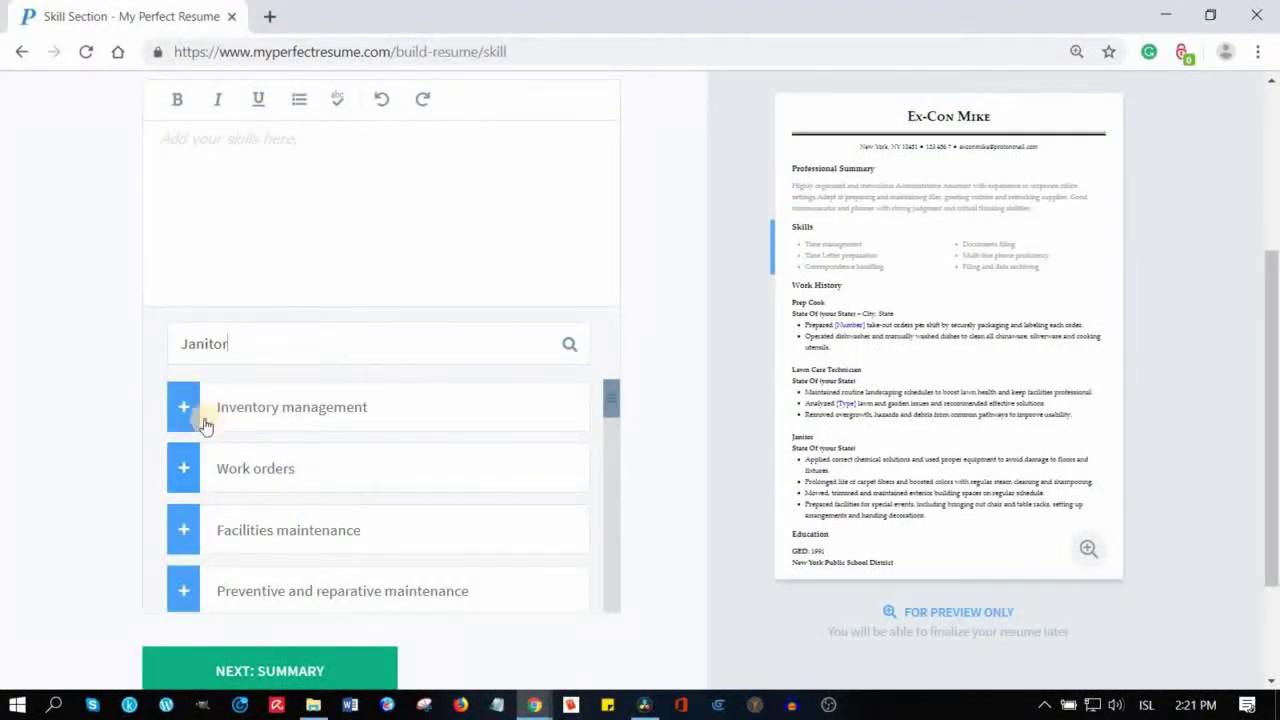
click(203, 422)
click(177, 466)
click(199, 530)
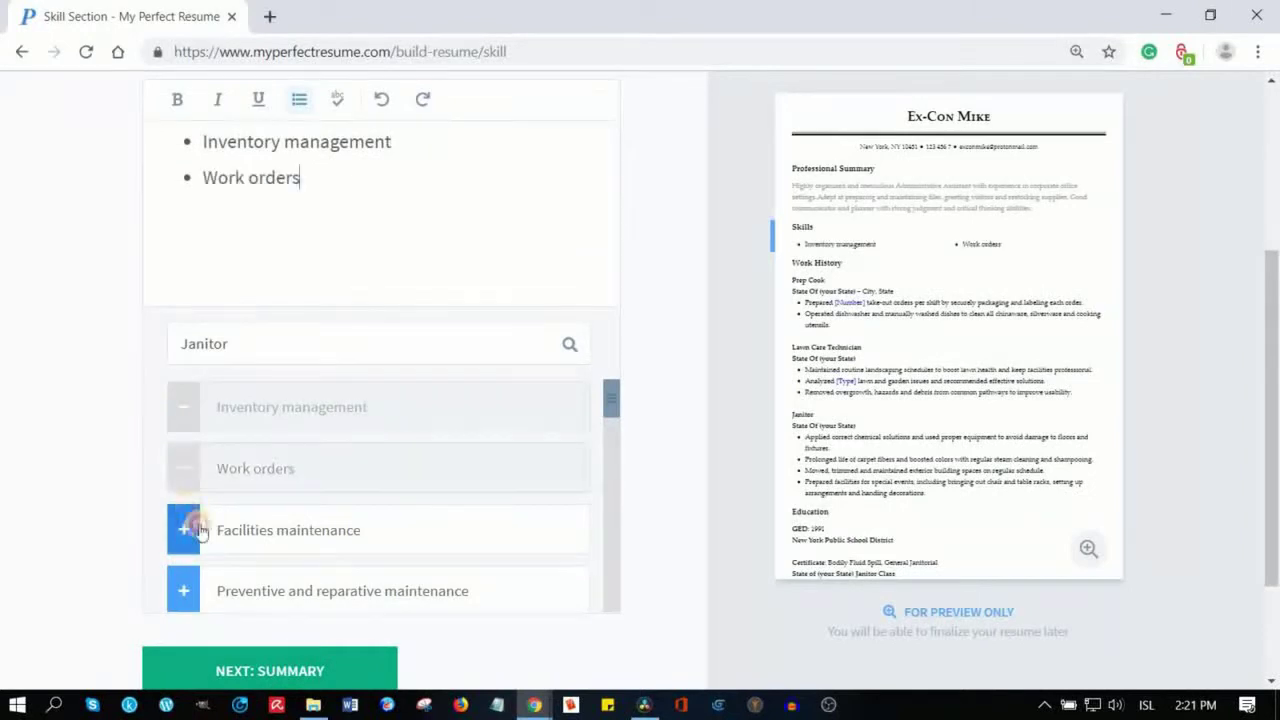
click(184, 582)
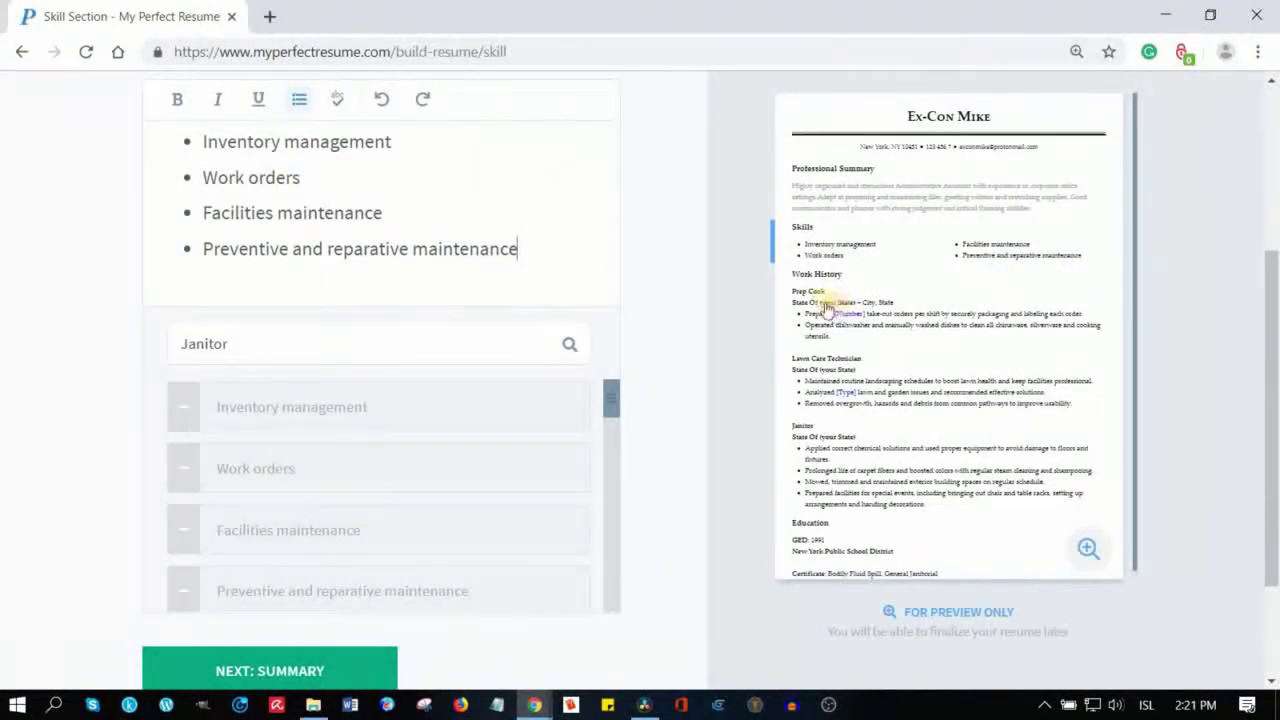
Search the skill suggestions for "prep cook" and add Food preparation and Food preparation and safety.
click(259, 346)
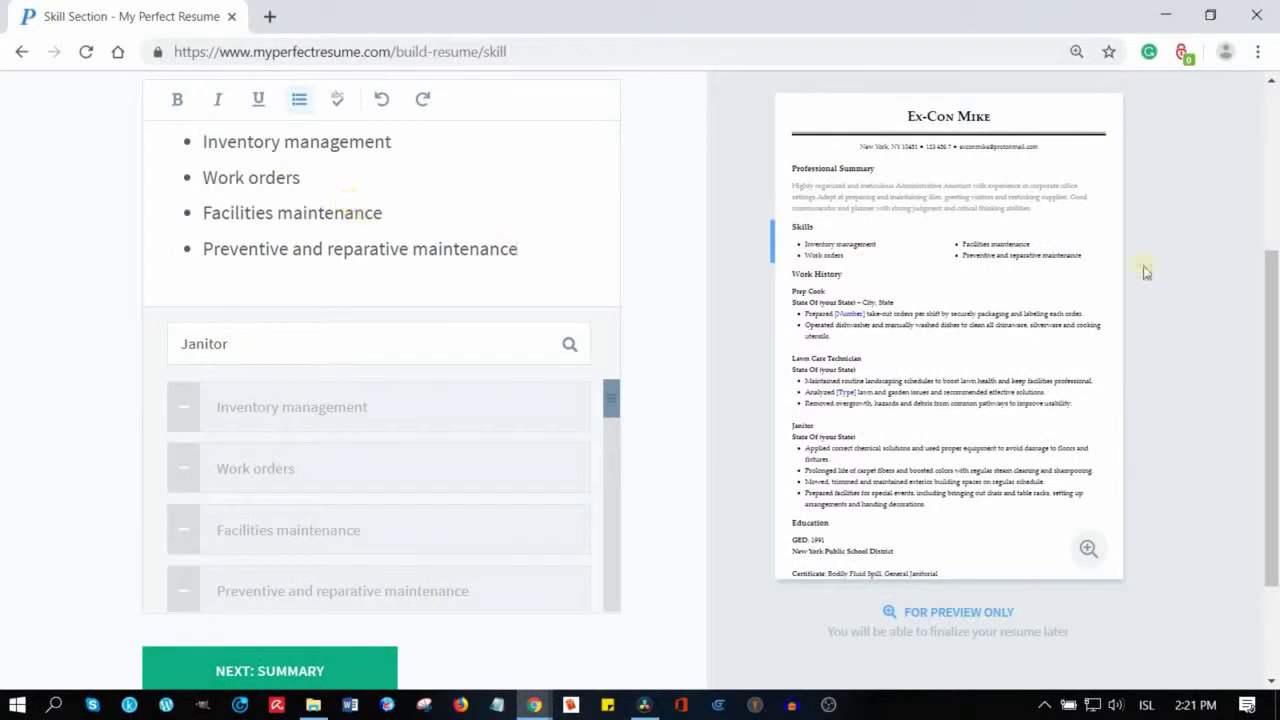
drag(246, 343, 126, 336)
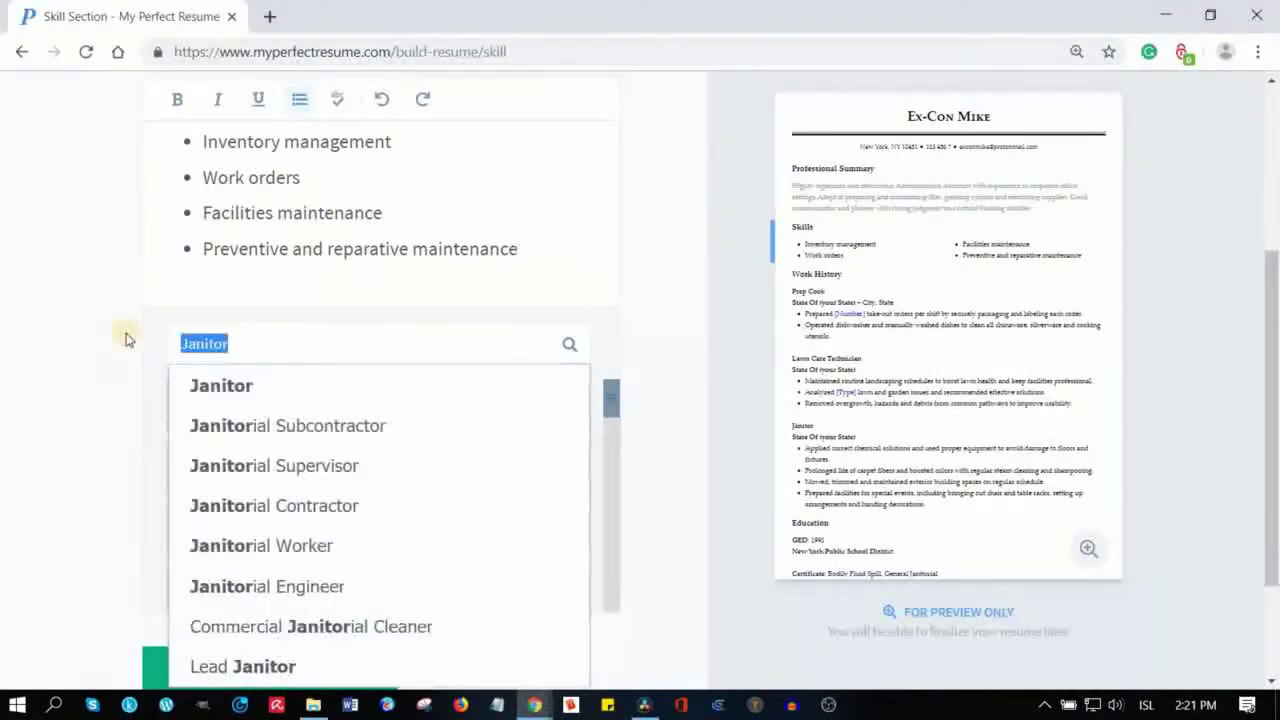
text(prep c)
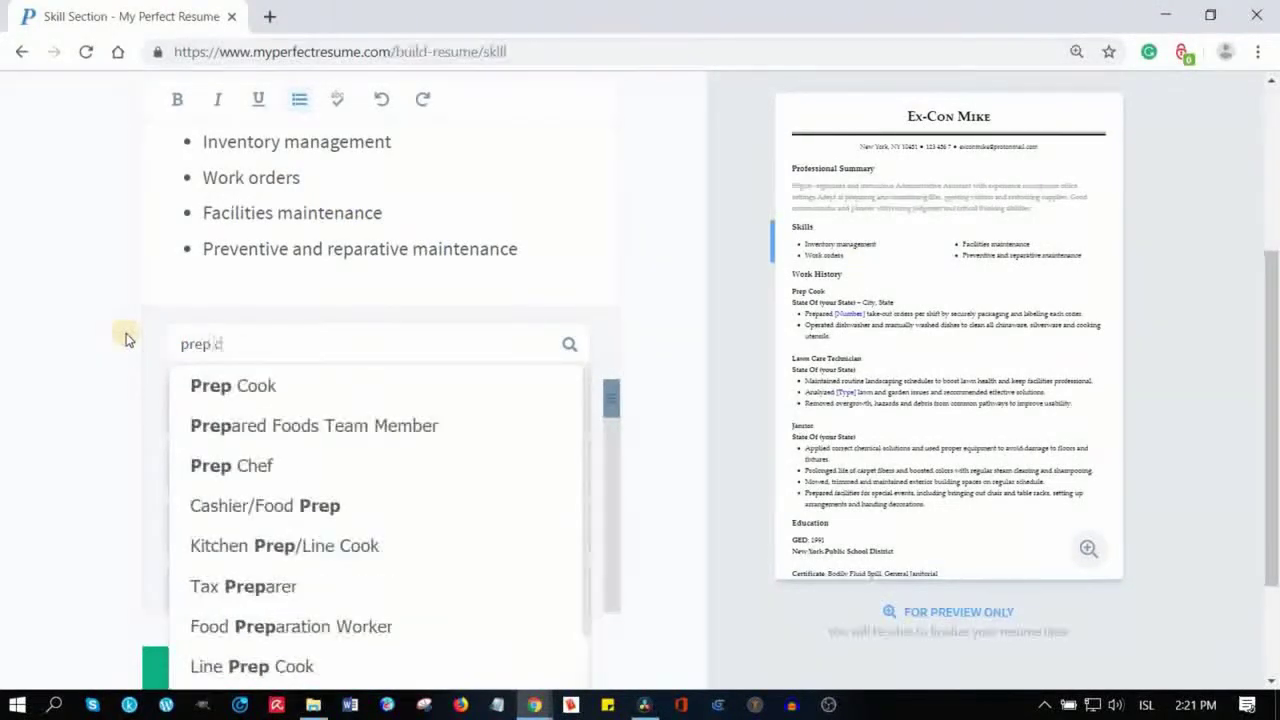
text(ook)
key(Return)
click(188, 418)
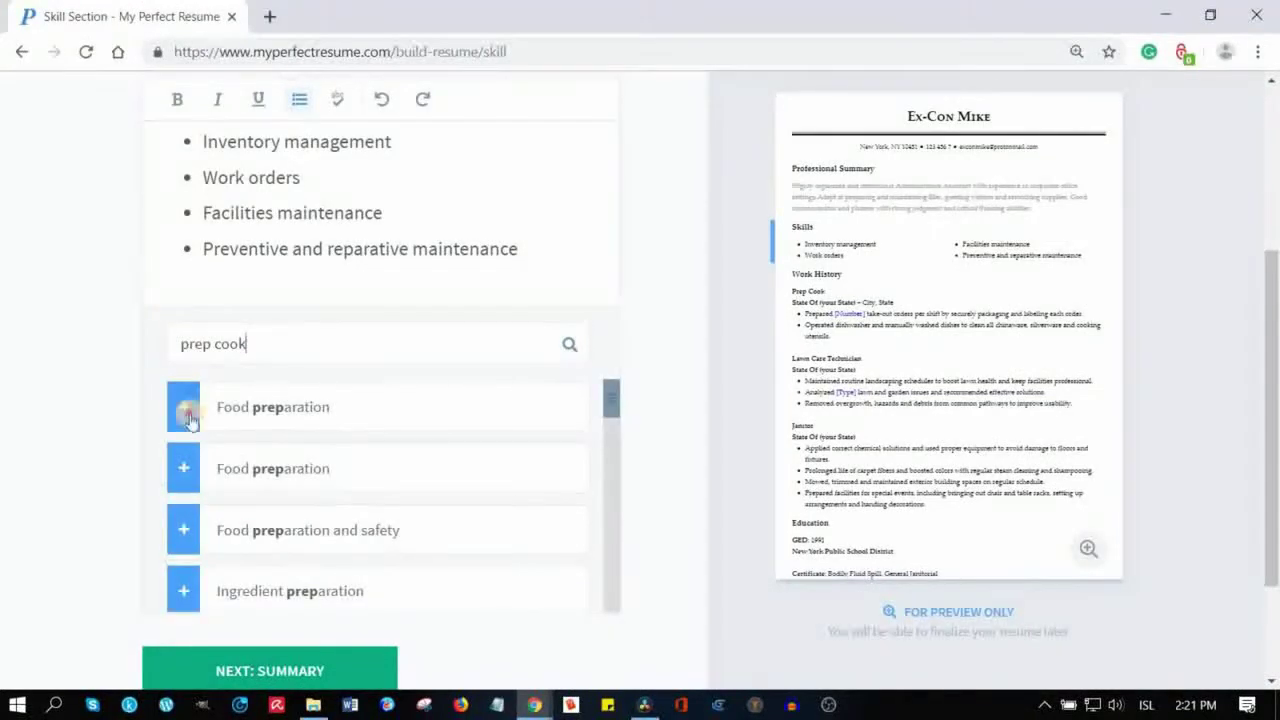
click(184, 536)
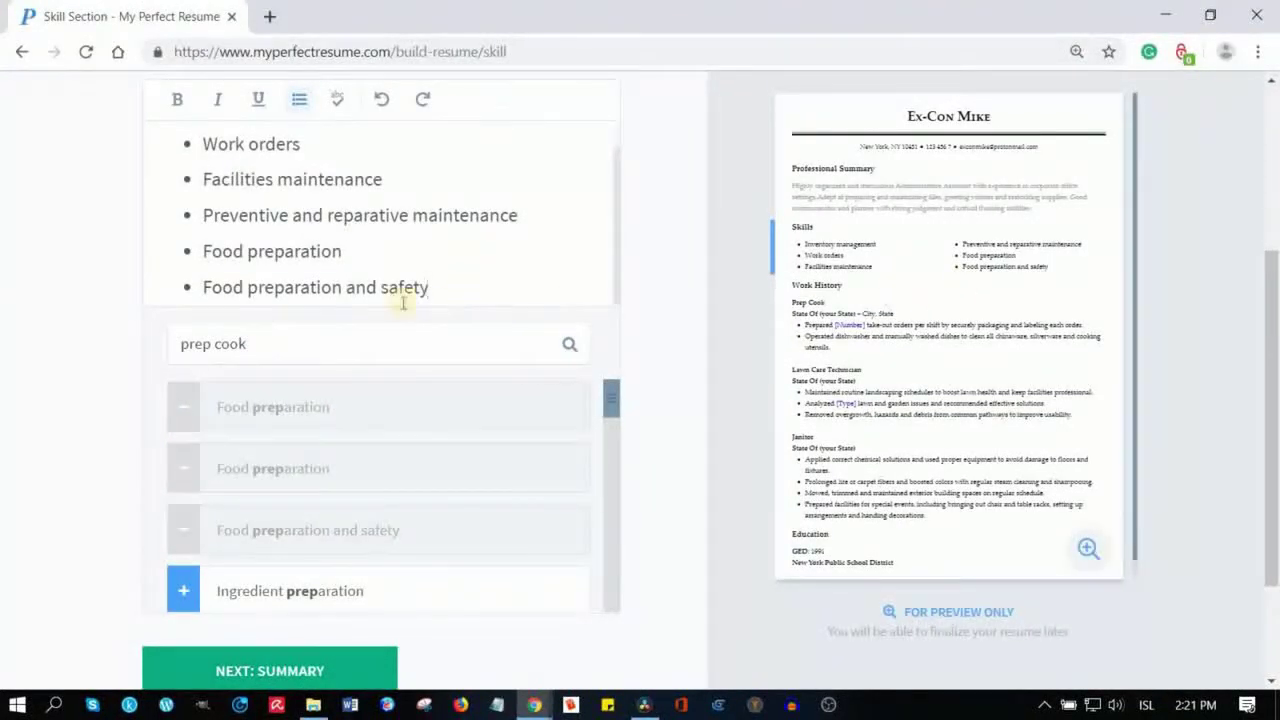
Search the skill suggestions for "Lawn Care Technician" and add Watering lawns and trees and Lawn aeration.
drag(270, 343, 123, 337)
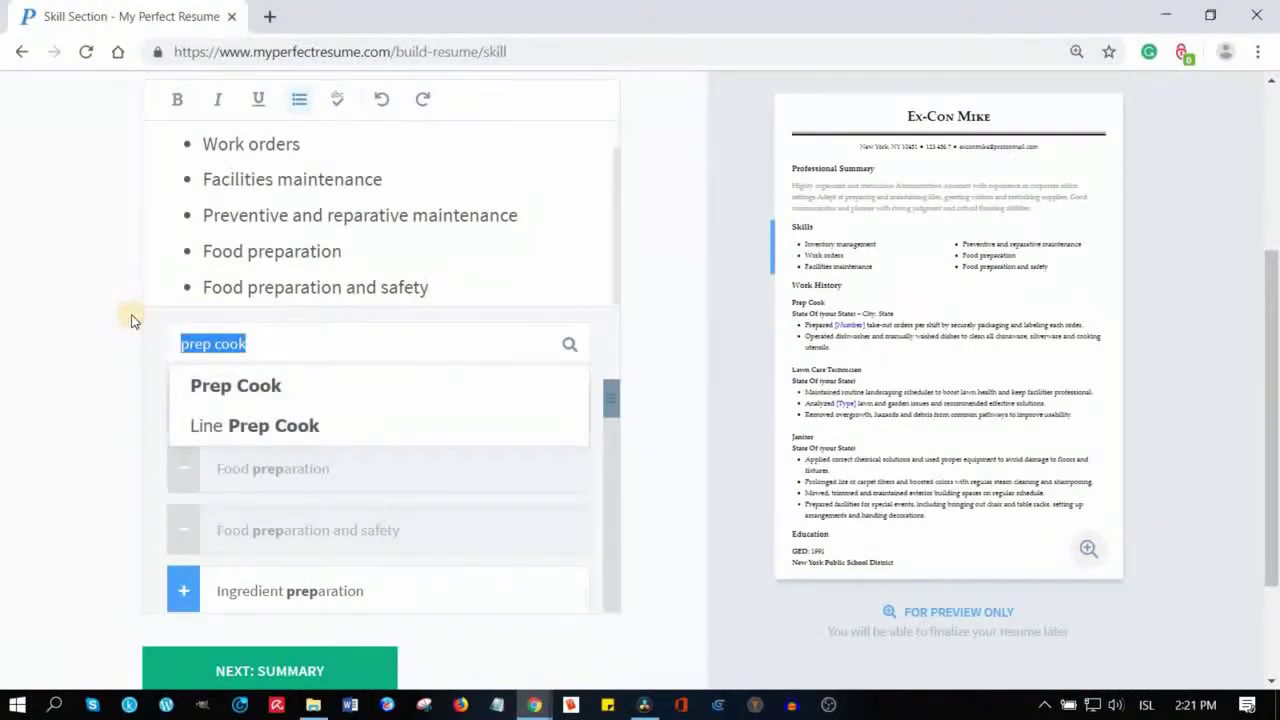
text(lawn care)
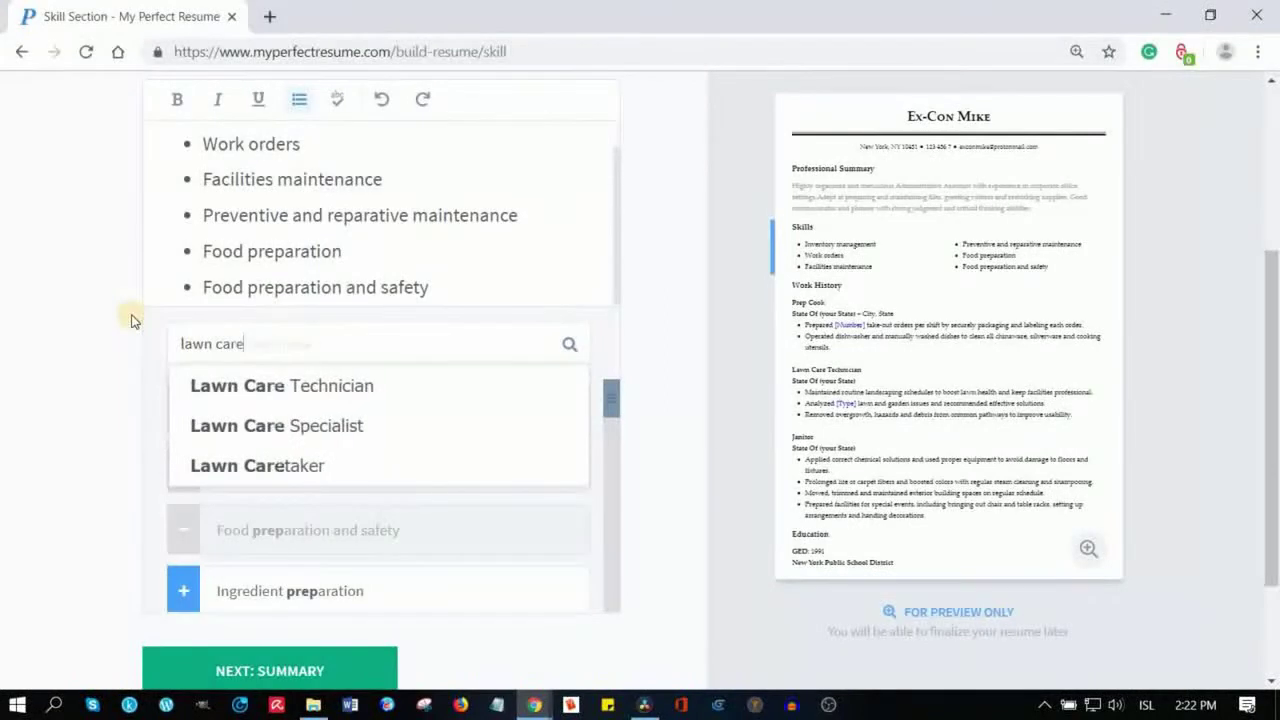
click(334, 388)
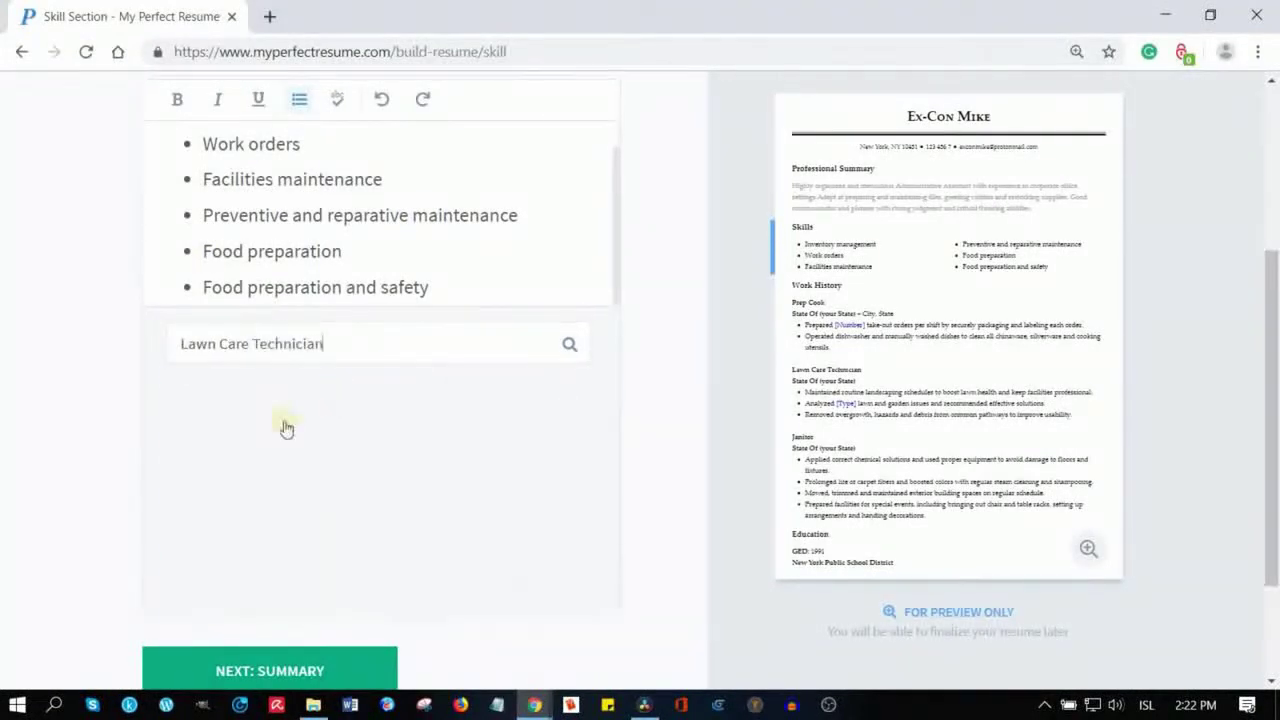
click(190, 418)
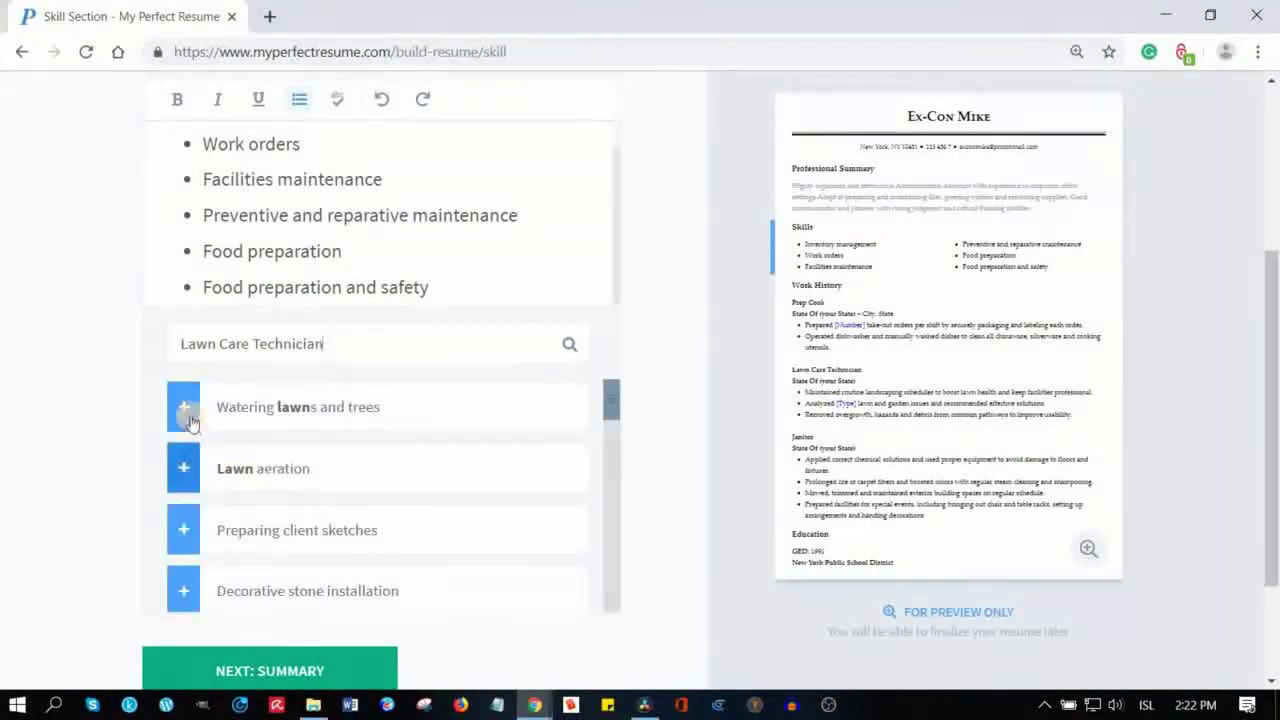
click(284, 484)
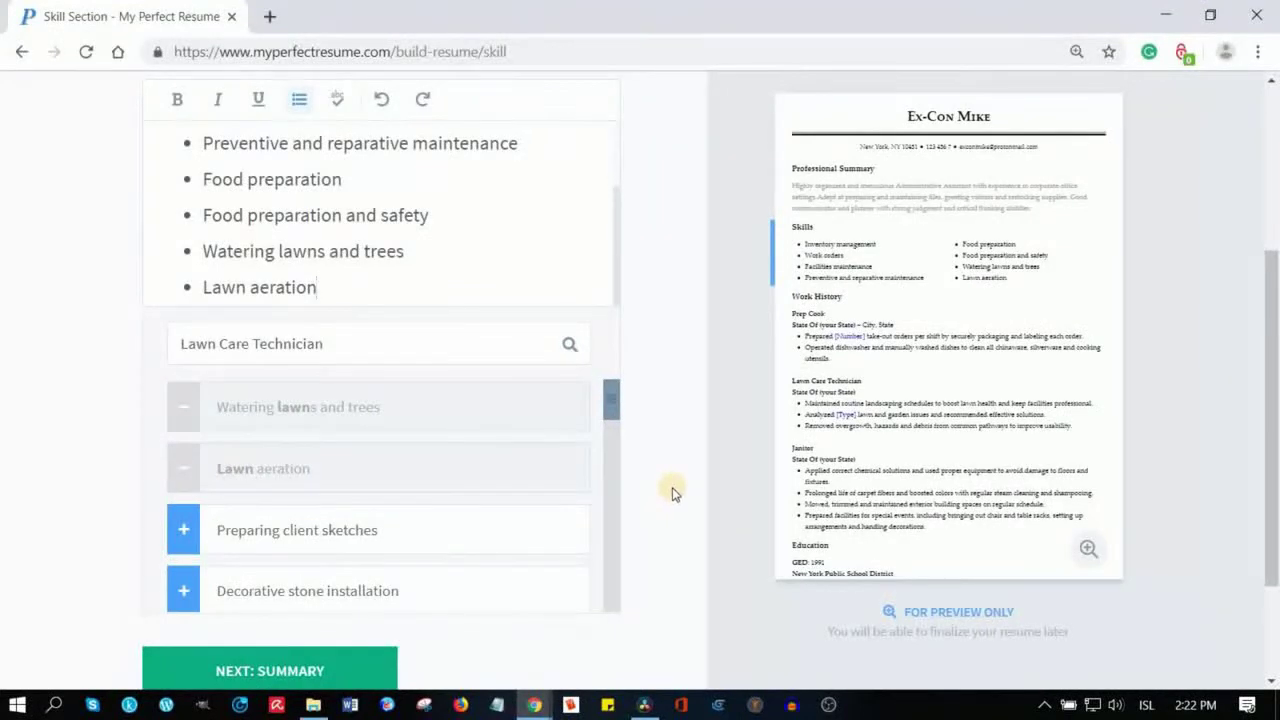
Check the completed skills list and continue to the summary section.
scroll(672, 487, up, 2)
scroll(668, 487, down, 1)
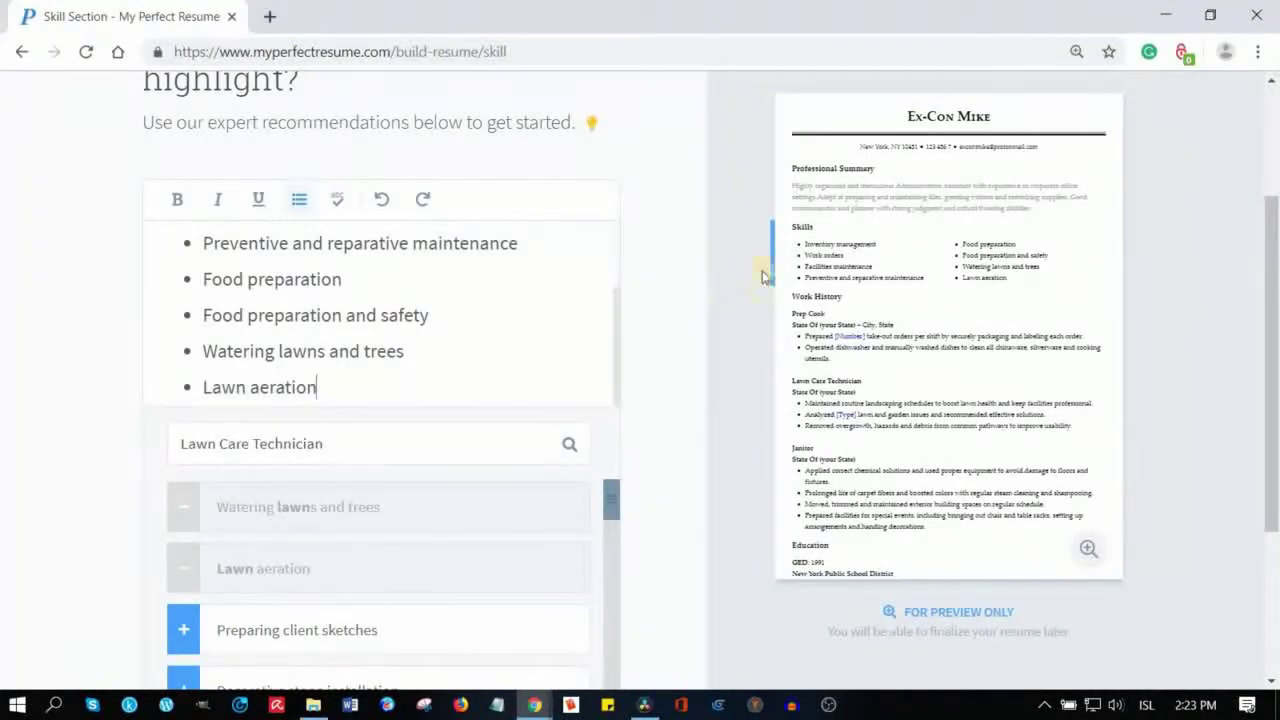
scroll(689, 310, down, 3)
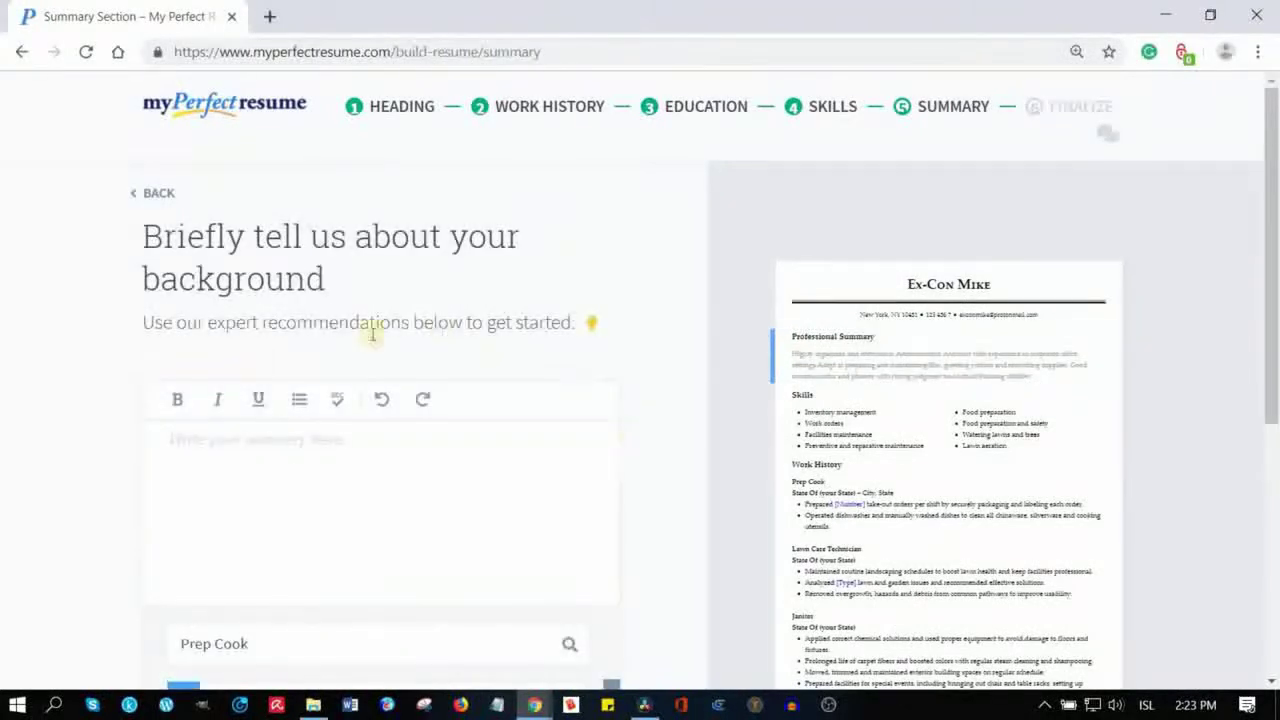
Look through the suggested professional summaries for Prep Cook.
scroll(50, 510, down, 2)
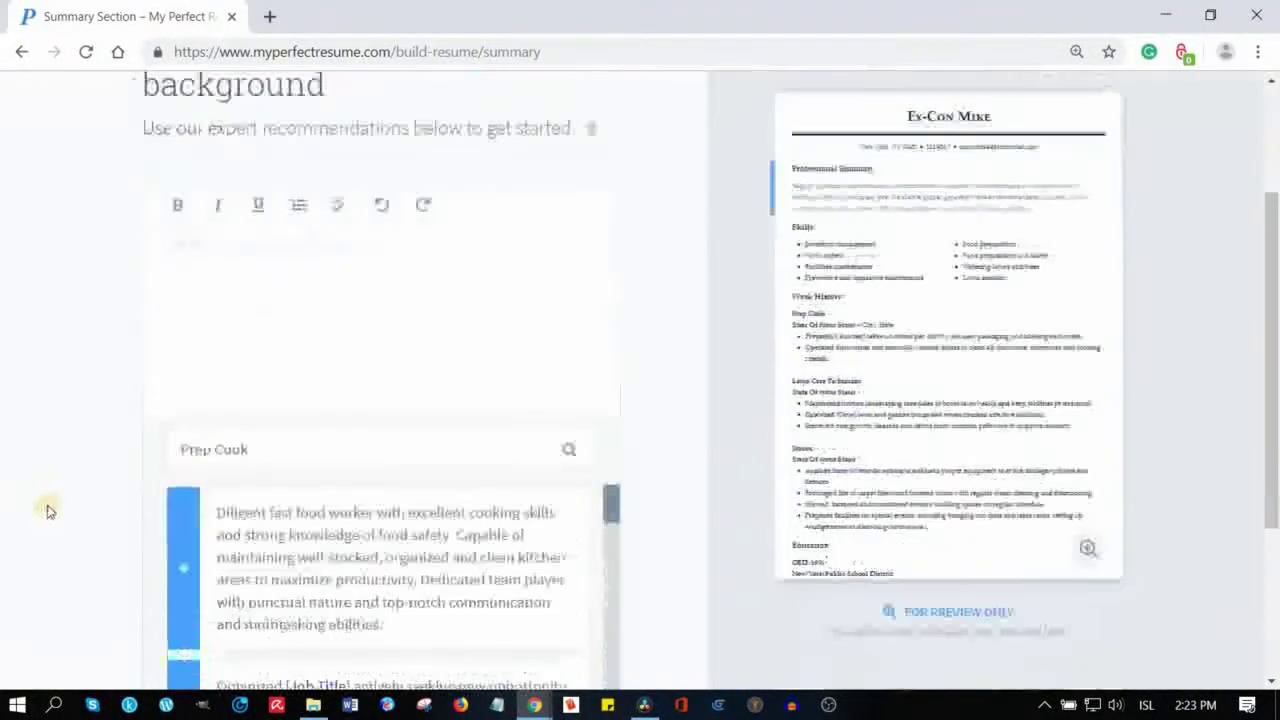
scroll(303, 540, down, 2)
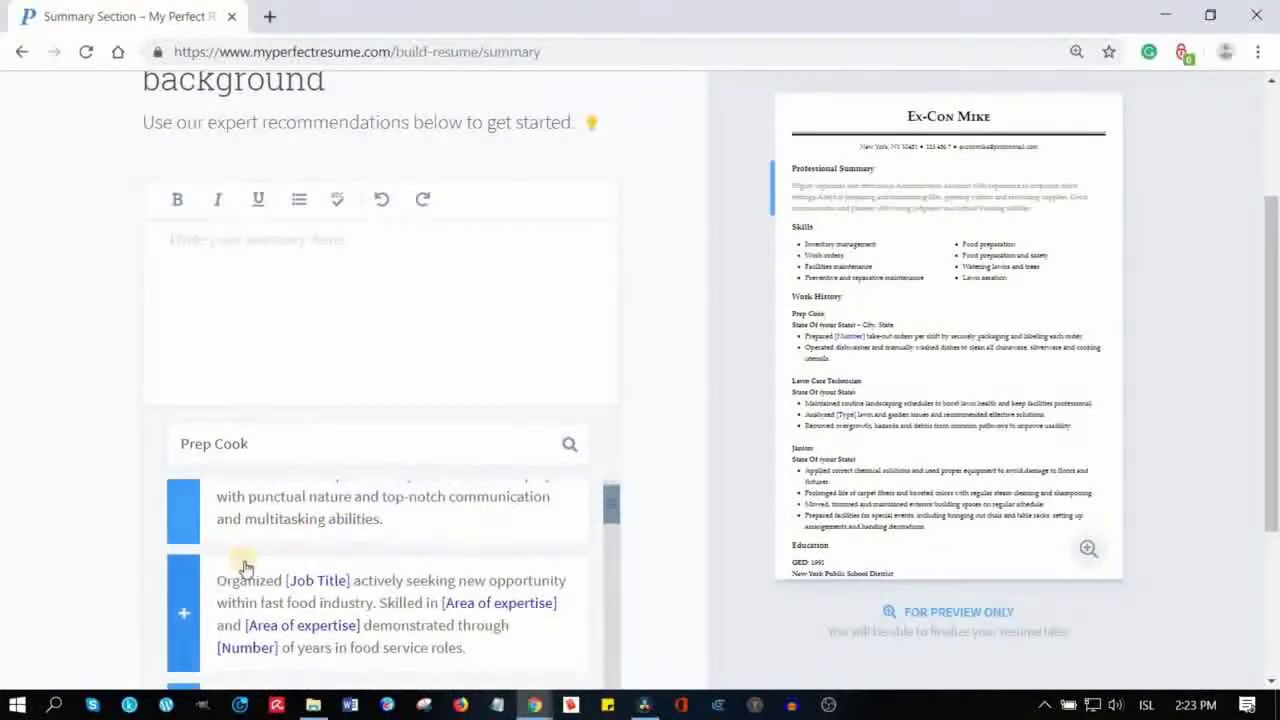
scroll(245, 568, up, 2)
scroll(80, 531, down, 2)
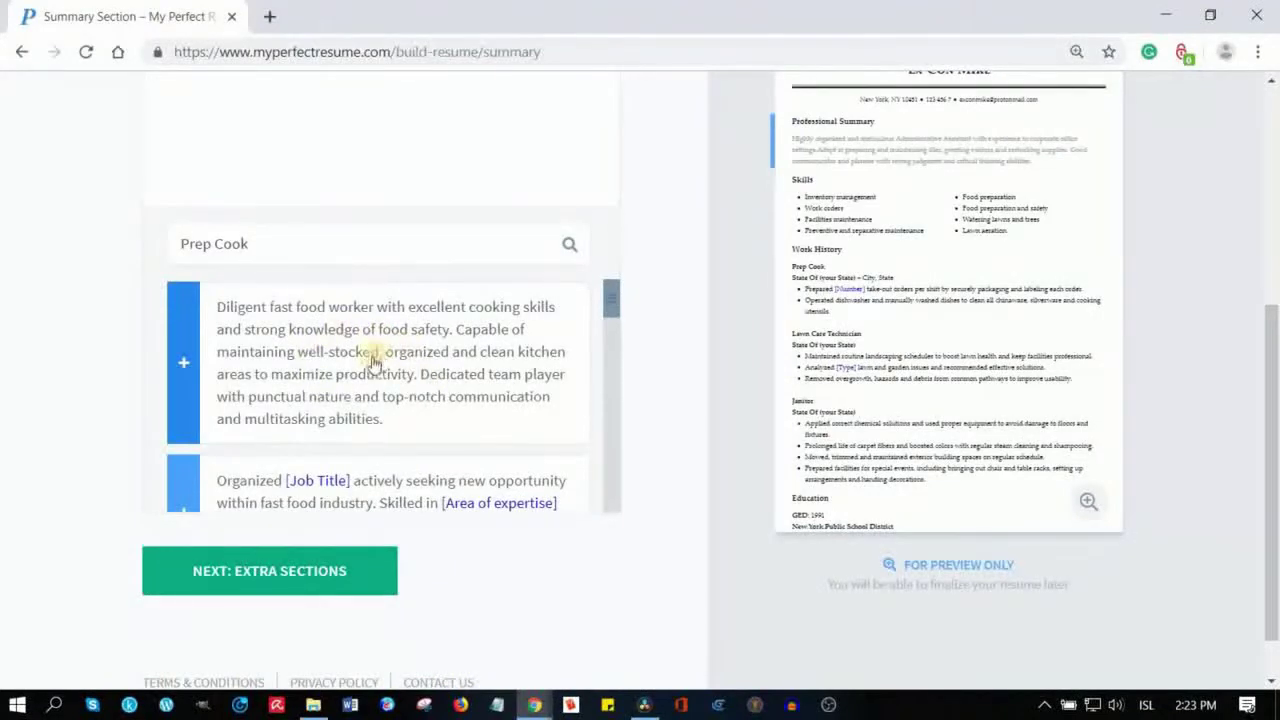
scroll(371, 363, down, 3)
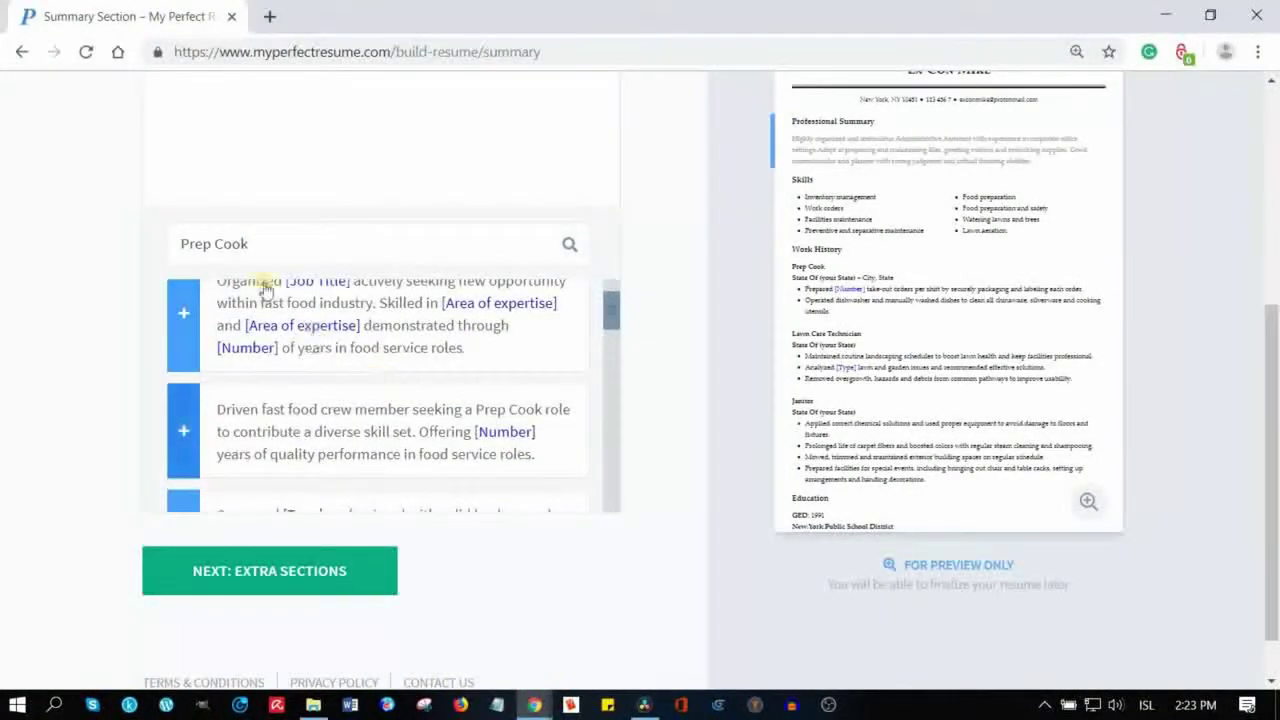
scroll(266, 283, up, 3)
Search the summary suggestions for "Janitor" and read through the suggested texts.
click(216, 247)
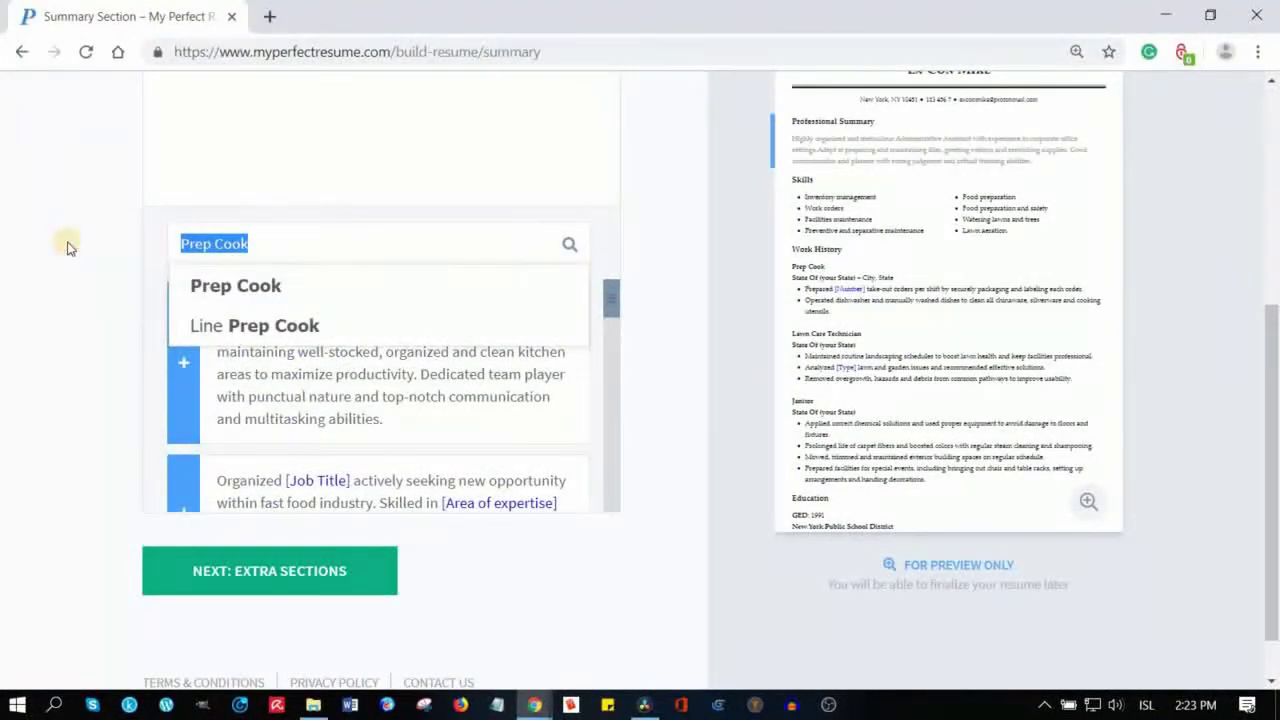
text(Janito)
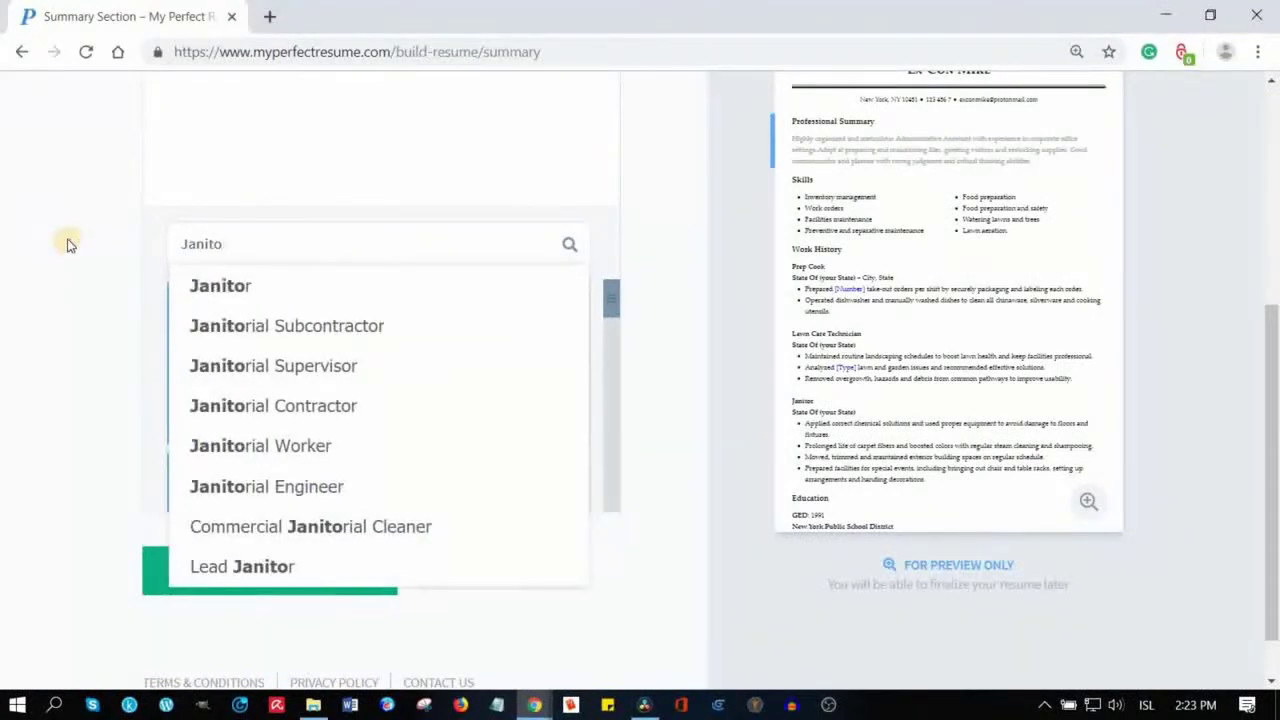
click(203, 290)
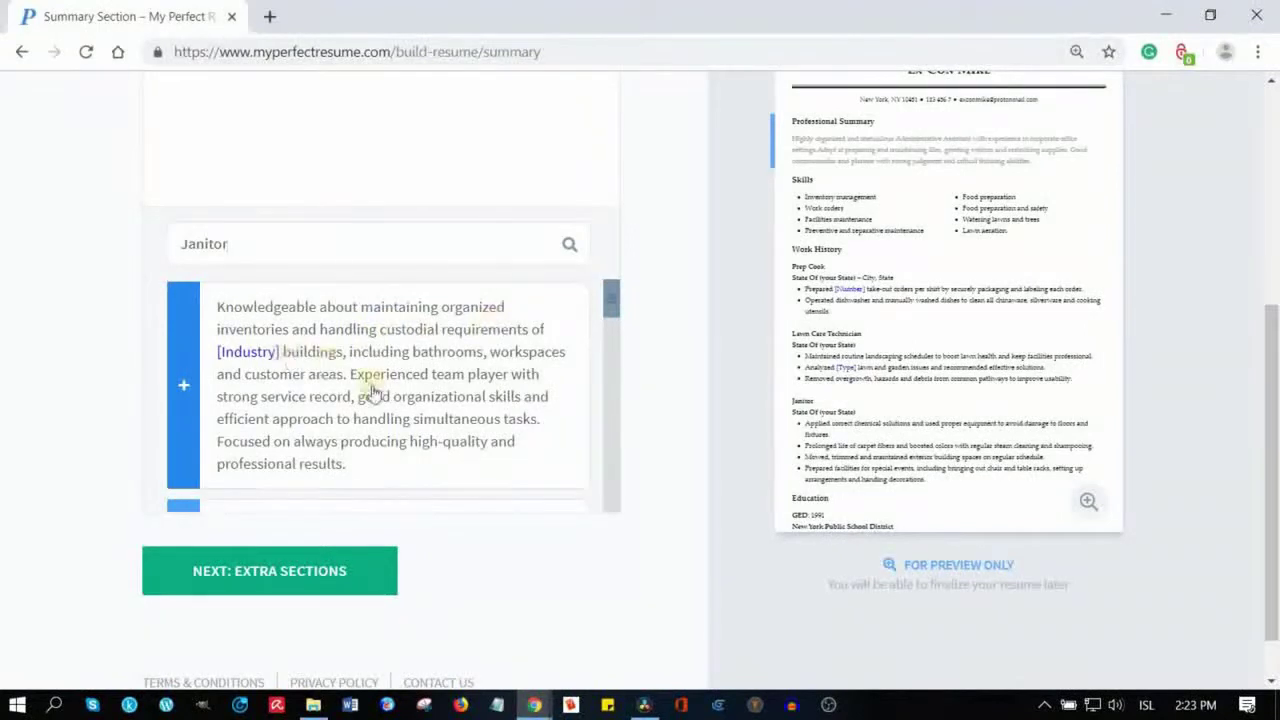
scroll(371, 391, down, 2)
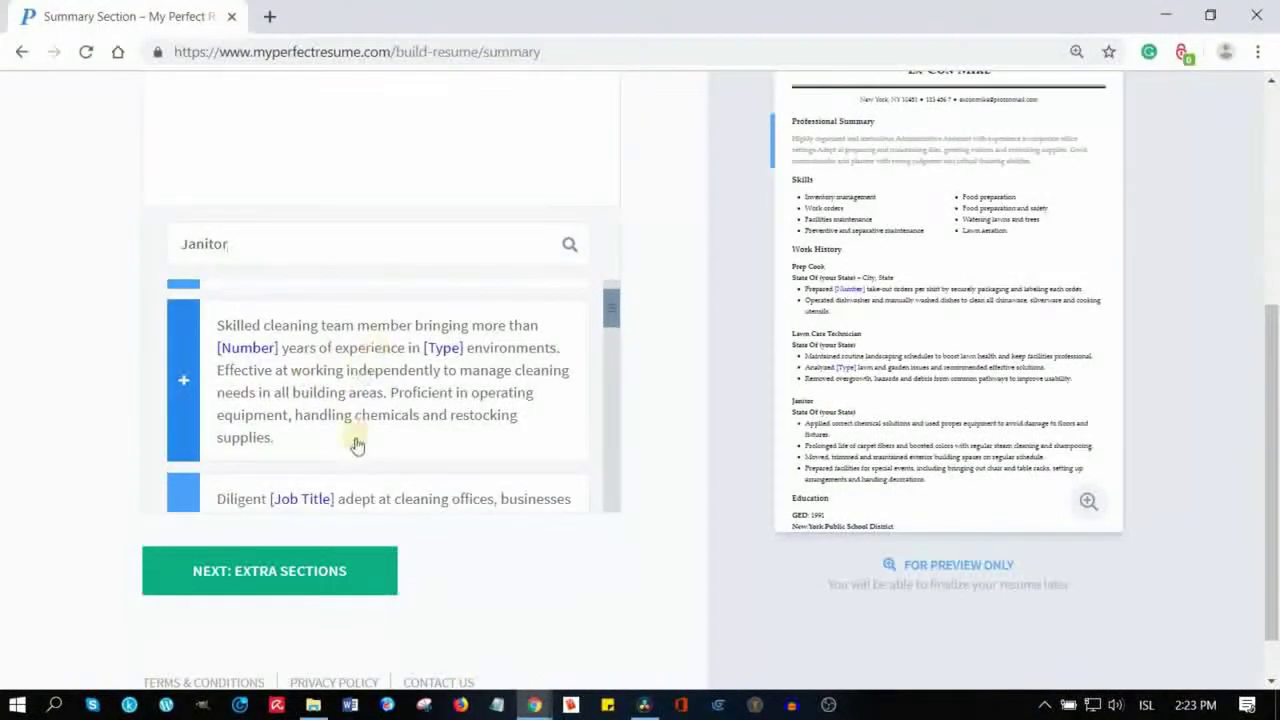
scroll(359, 441, down, 1)
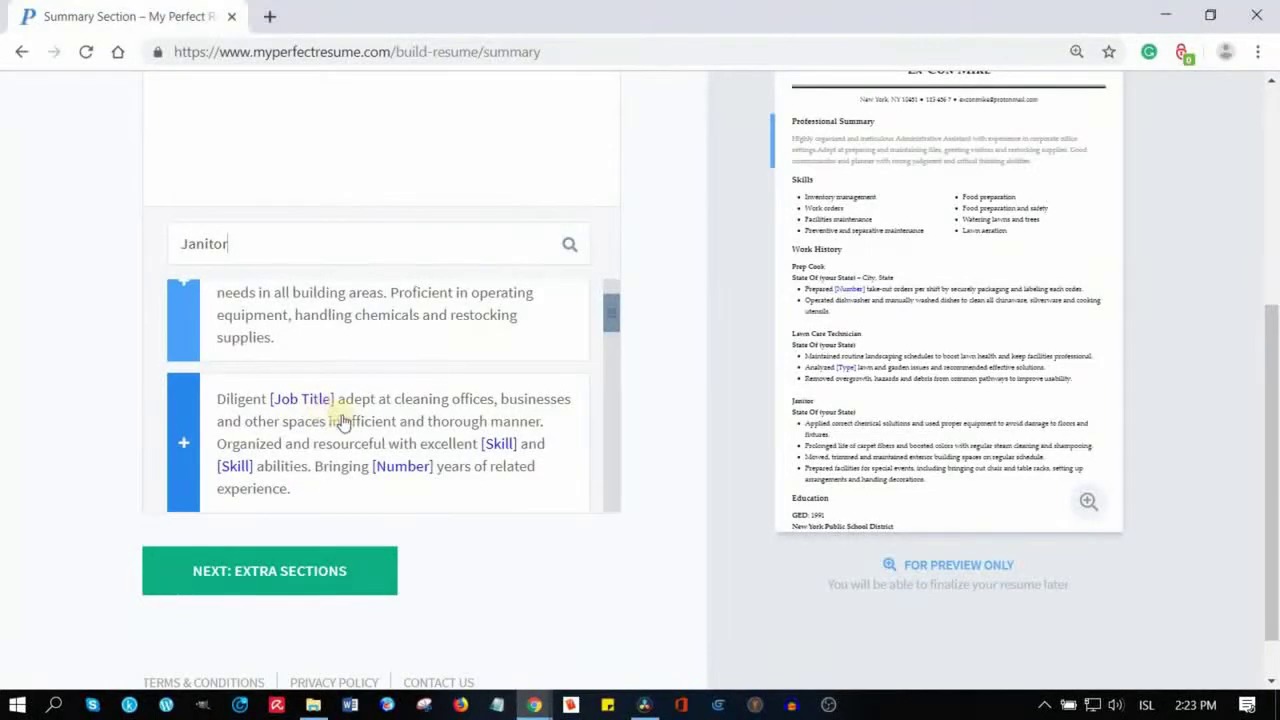
scroll(400, 425, down, 2)
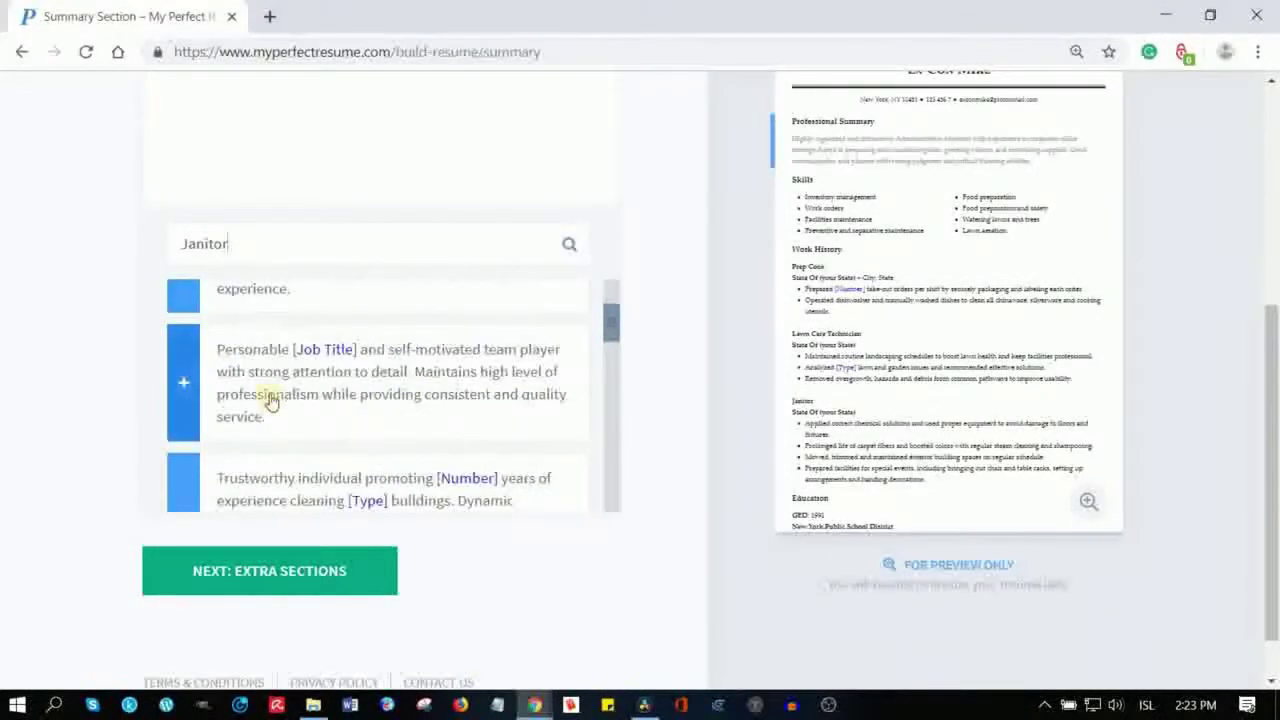
scroll(343, 420, down, 3)
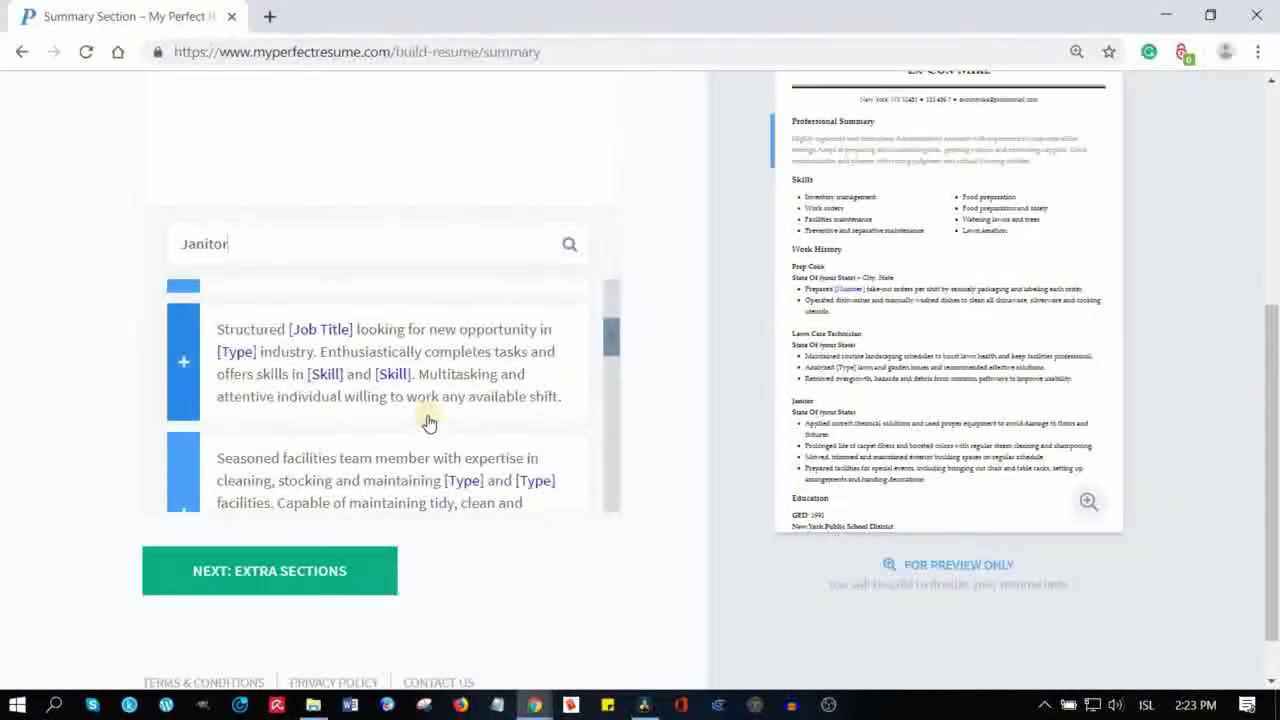
scroll(428, 423, down, 5)
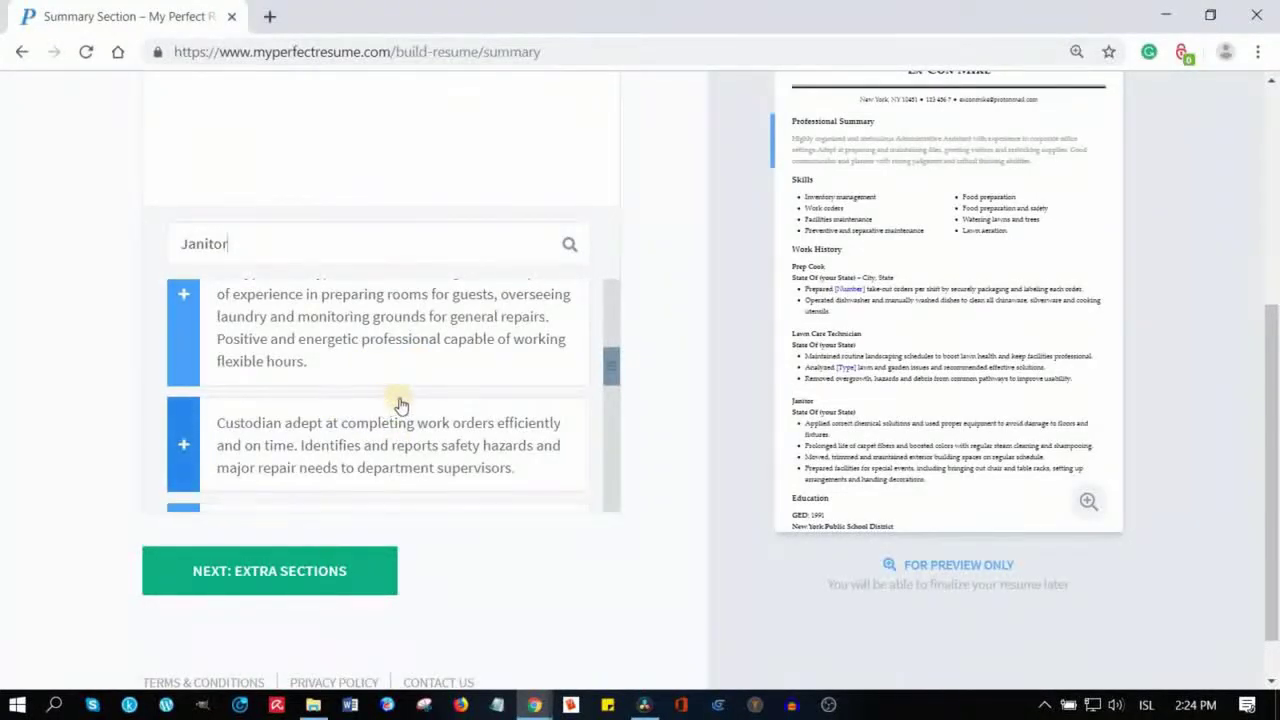
Continue without adding a summary, skip all optional extra sections, and proceed to the finalize page.
click(269, 573)
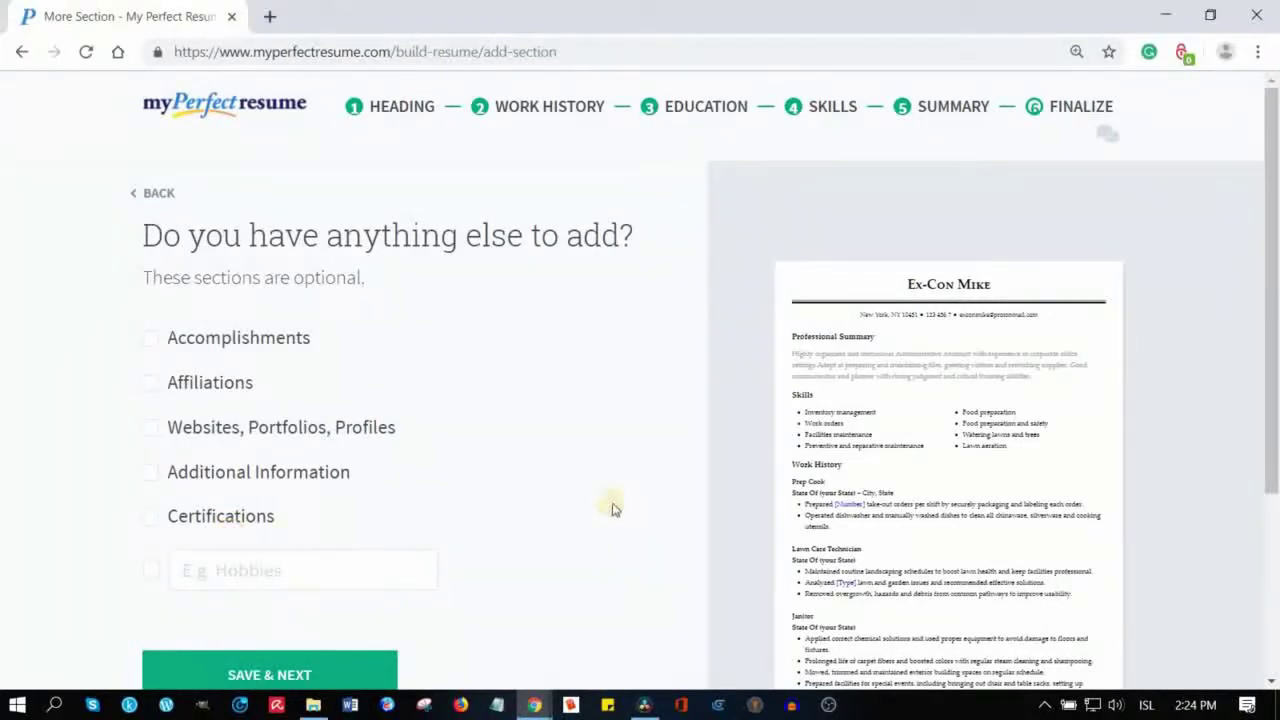
scroll(443, 437, down, 3)
click(307, 420)
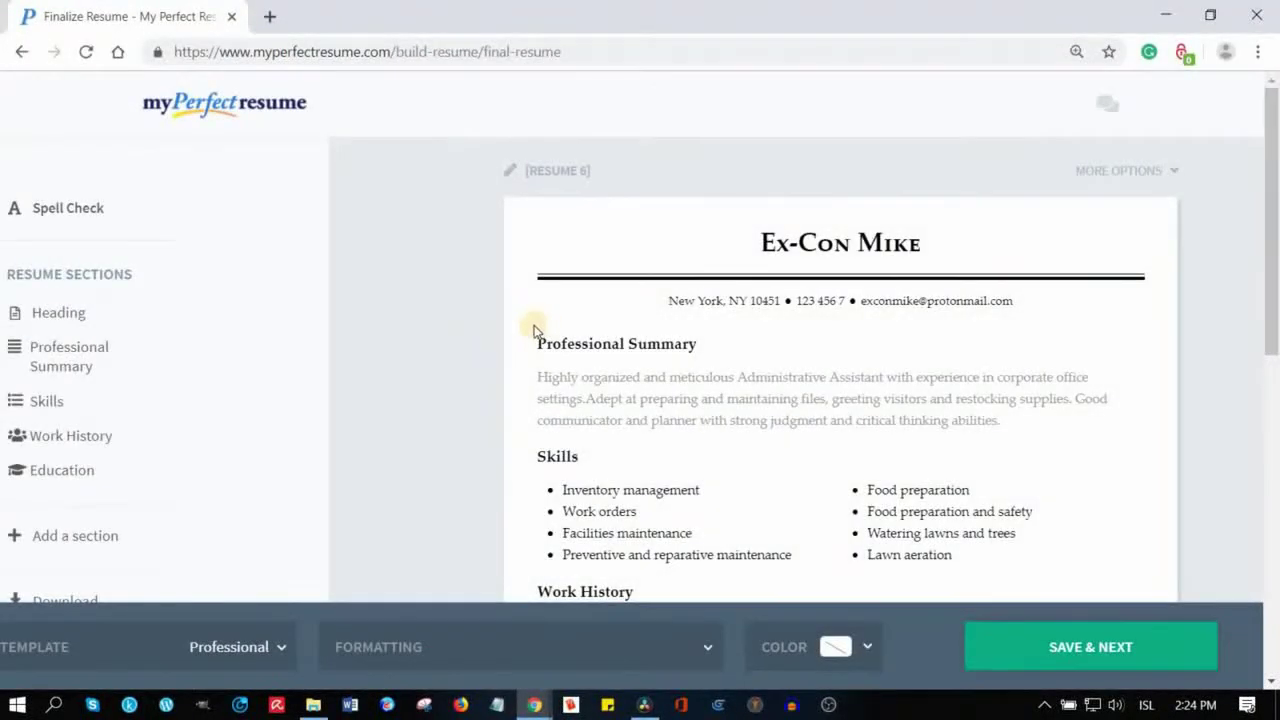
Review the assembled resume from the professional summary down to the education entries.
scroll(600, 322, down, 2)
scroll(718, 320, down, 1)
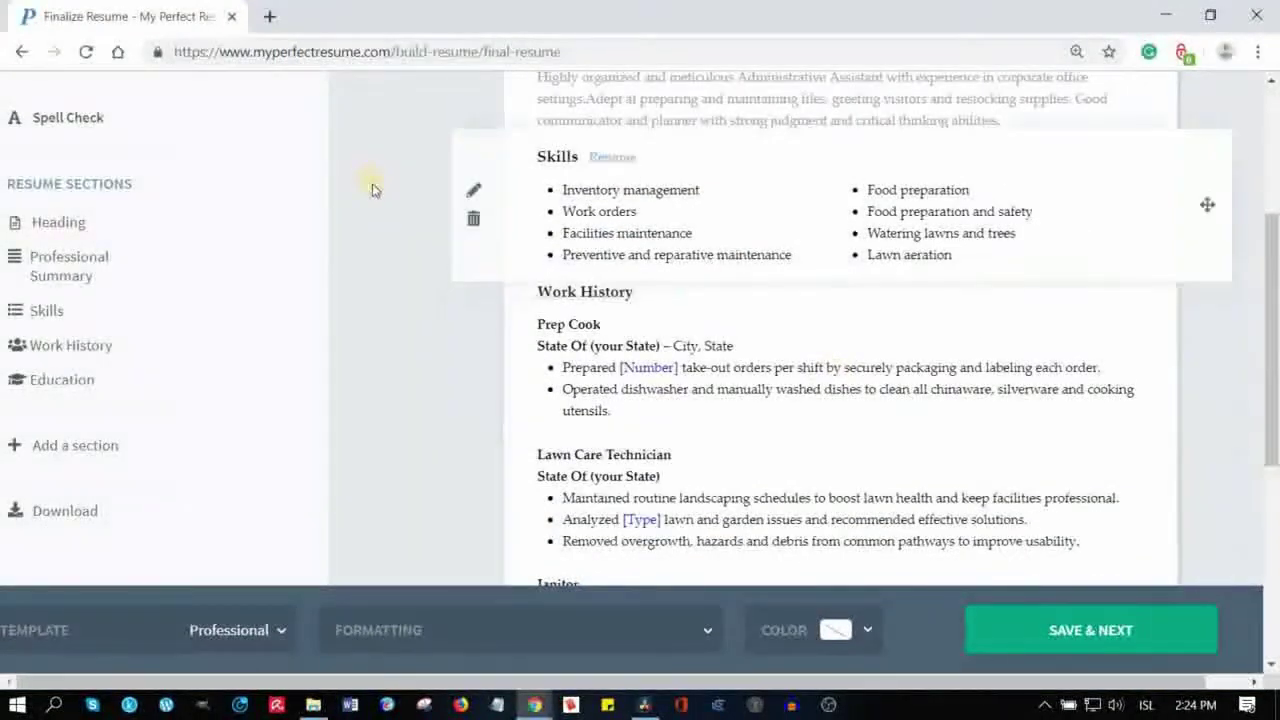
scroll(600, 232, up, 2)
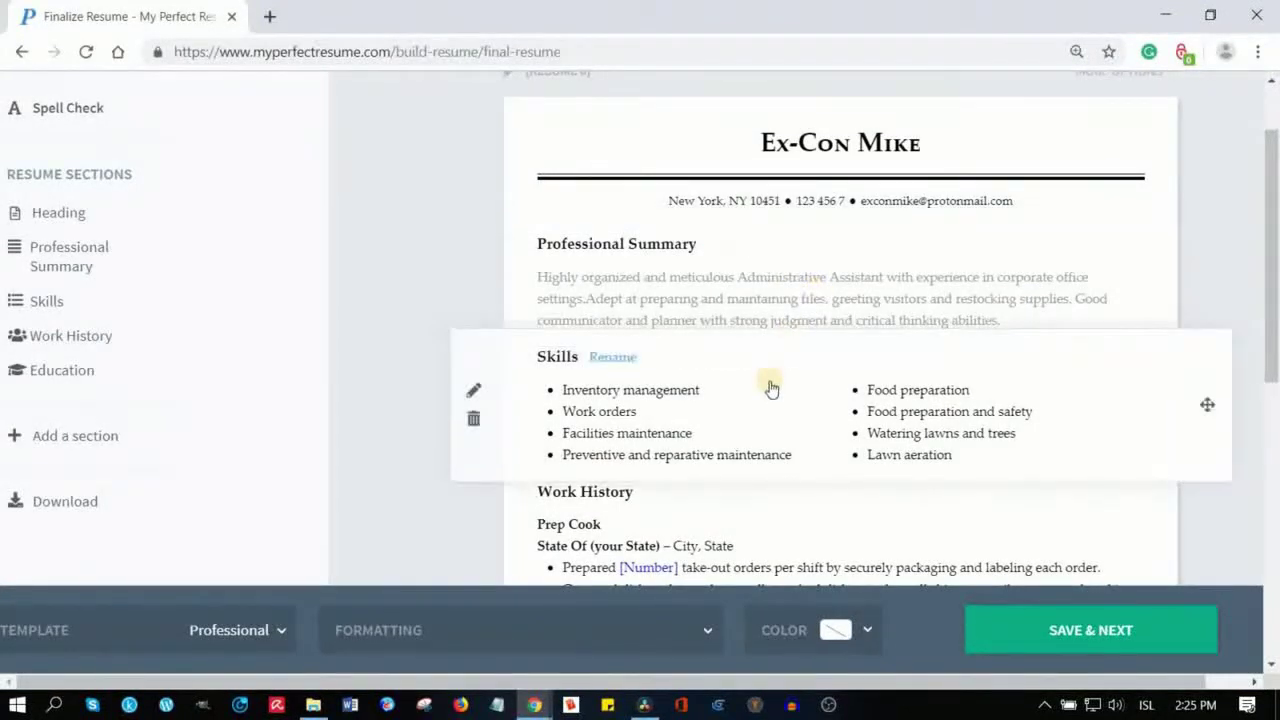
scroll(771, 386, down, 6)
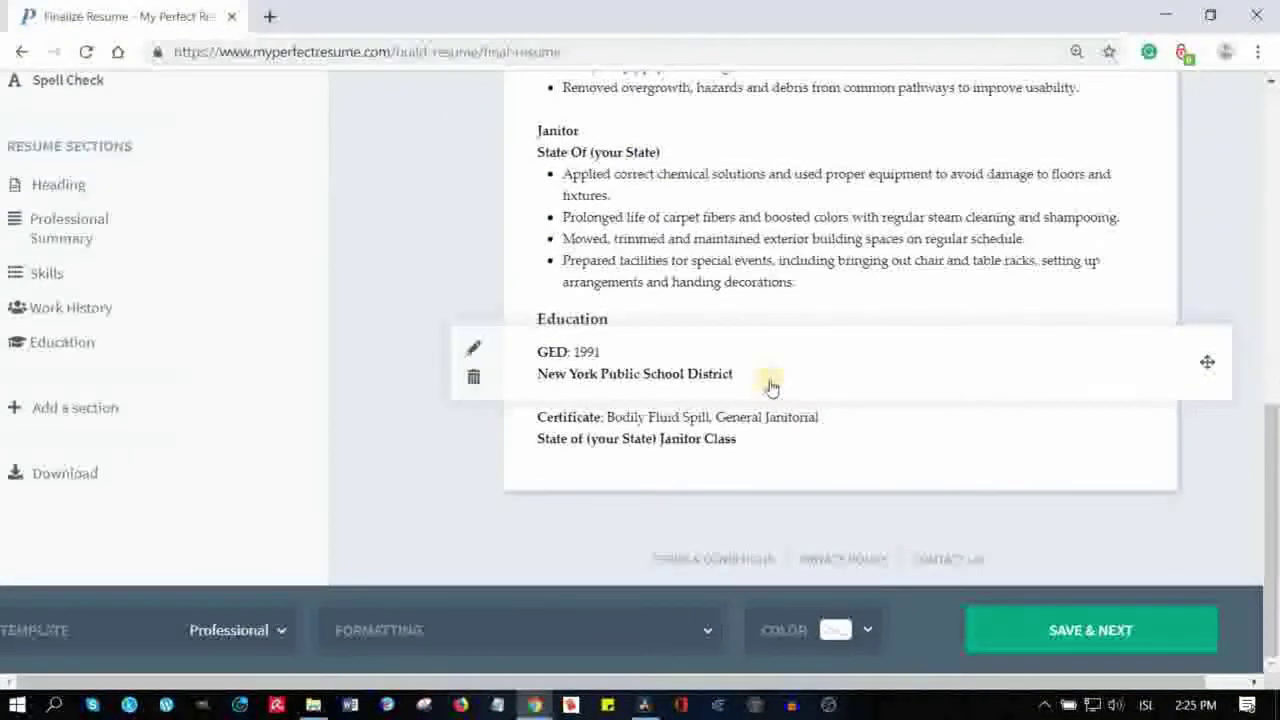